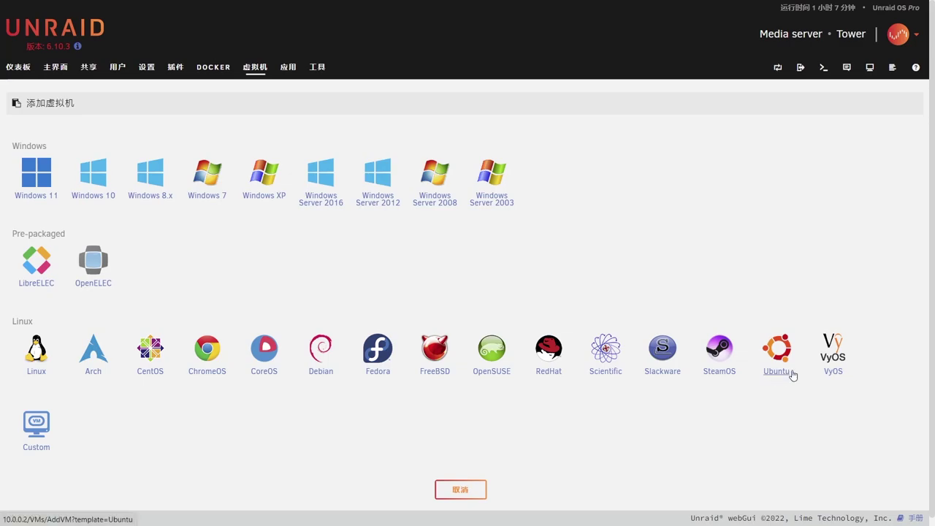
Start an Ubuntu VM from the template, assigning extra CPU cores with host passthrough mode.
click(777, 370)
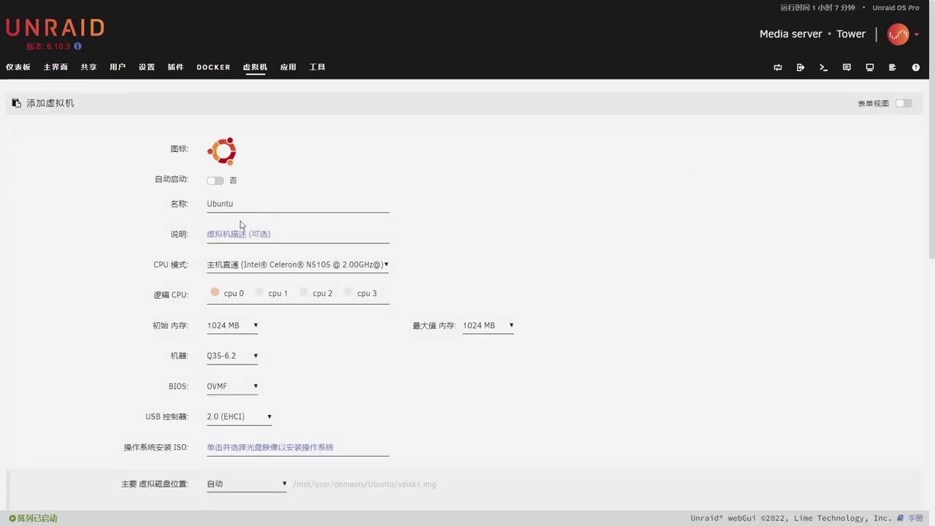
click(259, 293)
click(305, 295)
click(380, 267)
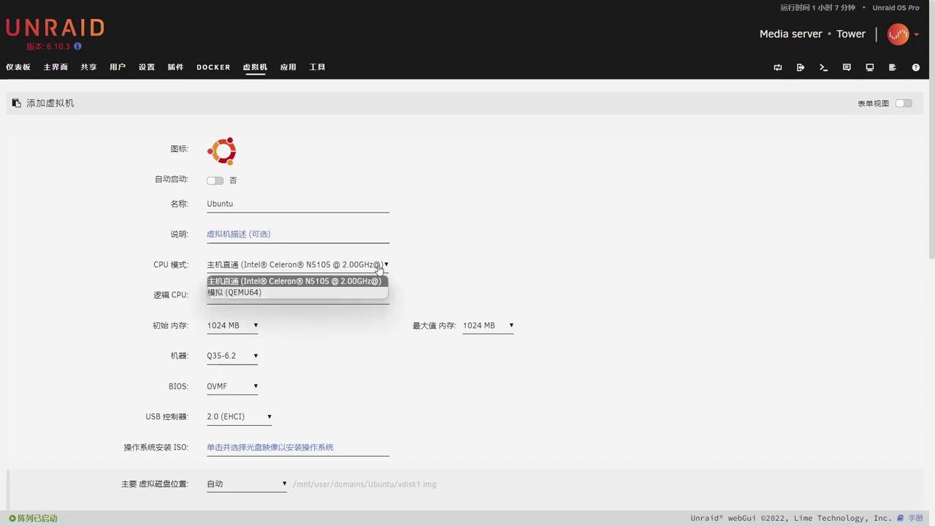
click(407, 277)
Set initial memory to 4096 MB and keep OVMF as the BIOS.
scroll(407, 277, down, 2)
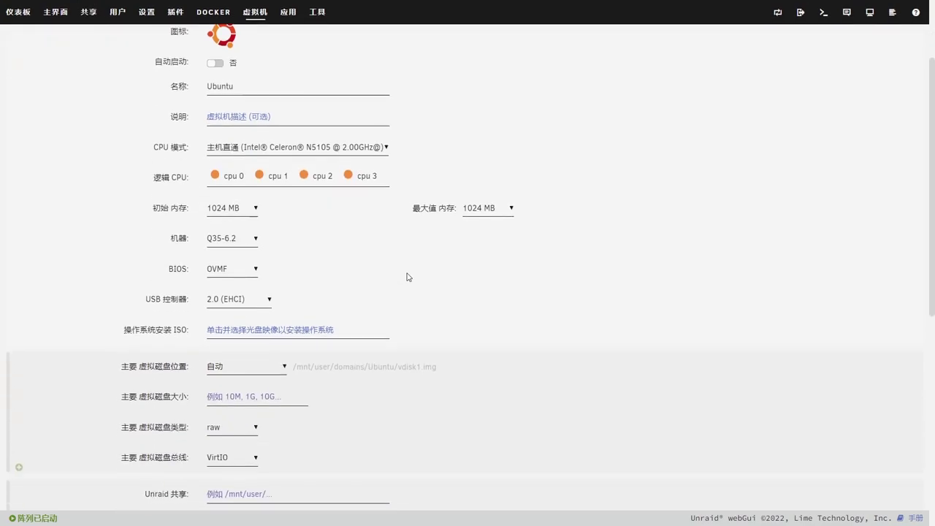
click(238, 208)
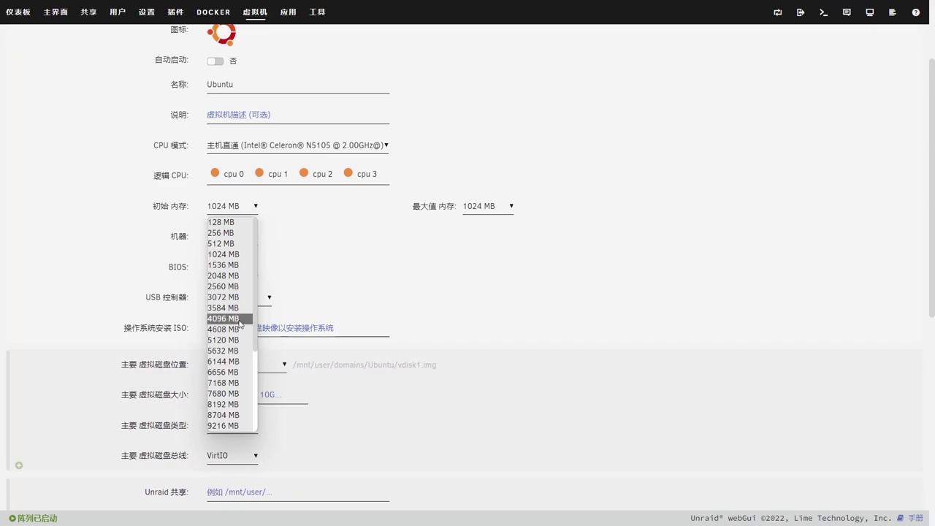
click(239, 319)
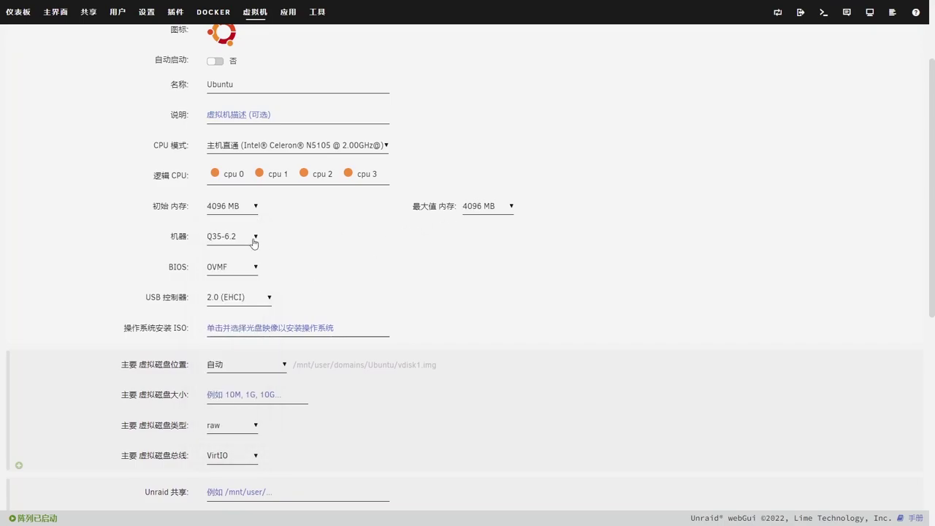
click(249, 270)
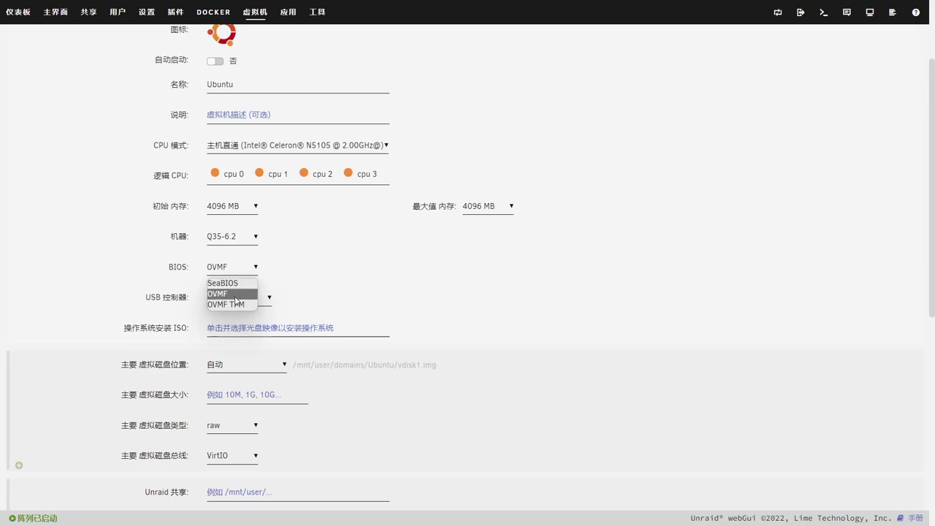
click(235, 296)
scroll(317, 286, down, 5)
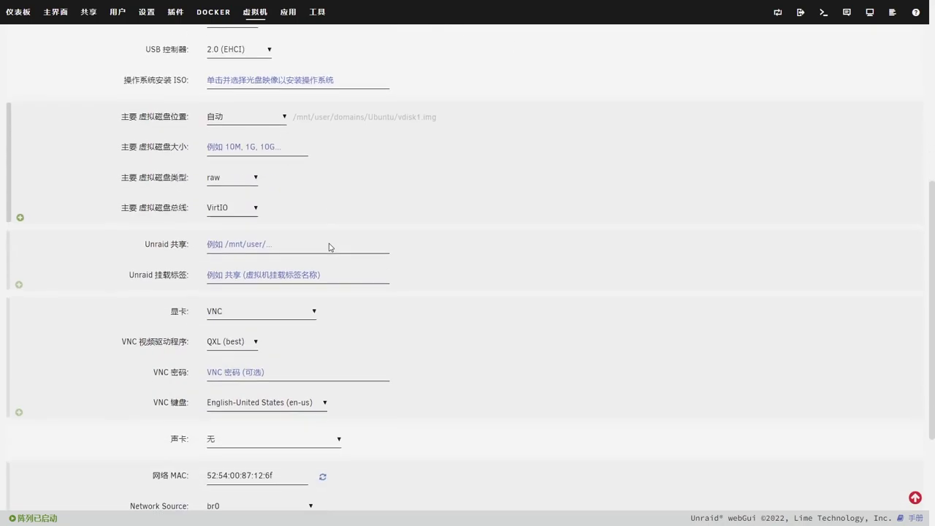
Use the Ubuntu 22.04 live server ISO and place the vdisk manually at /mnt/disk1/domains/.
click(289, 82)
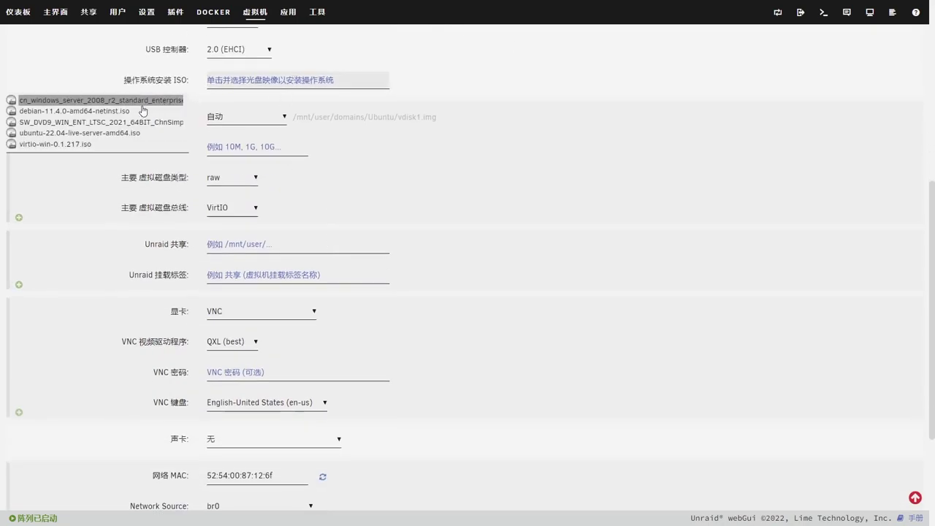
click(122, 133)
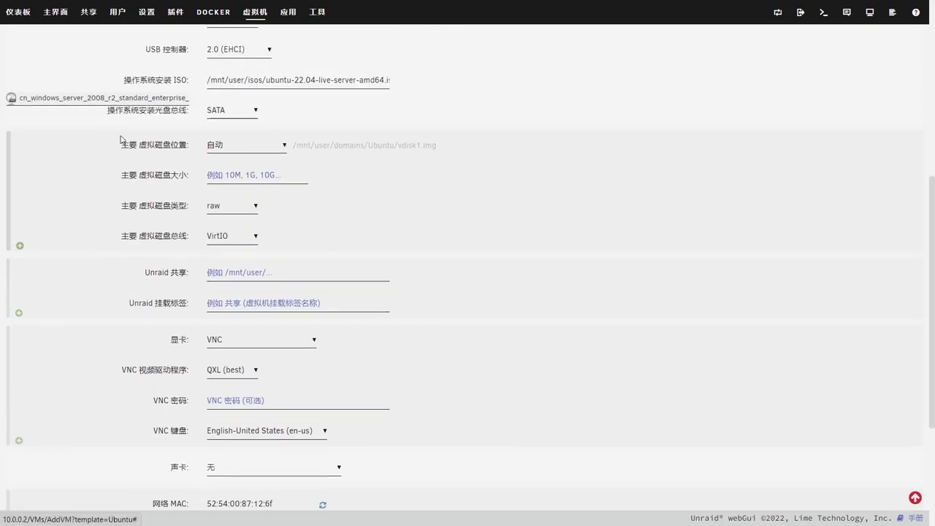
click(242, 148)
click(235, 196)
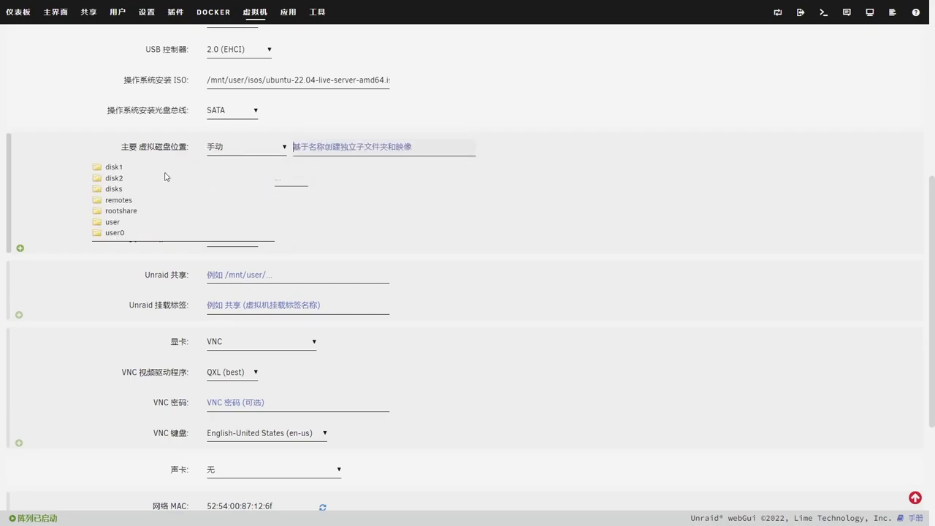
click(113, 166)
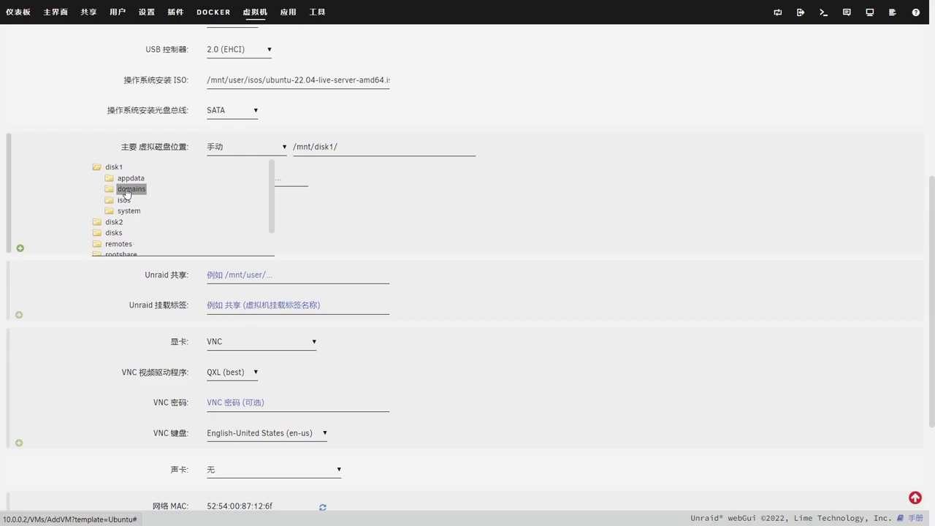
click(127, 192)
click(351, 176)
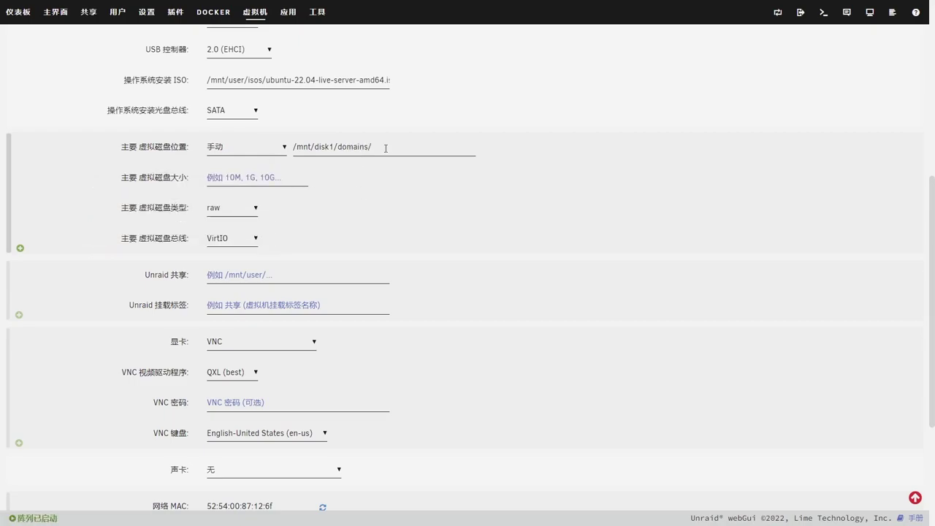
Make the vdisk 20G in qcow2 format.
click(284, 174)
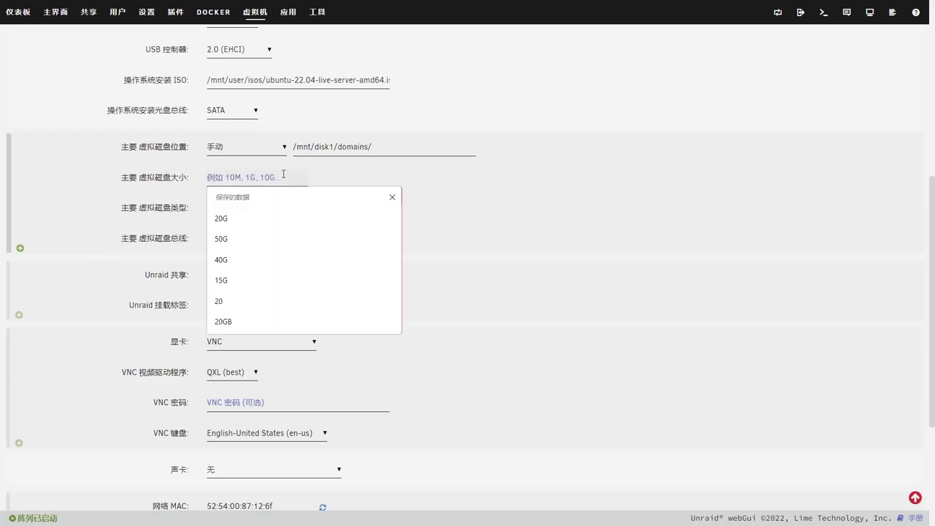
text(20G)
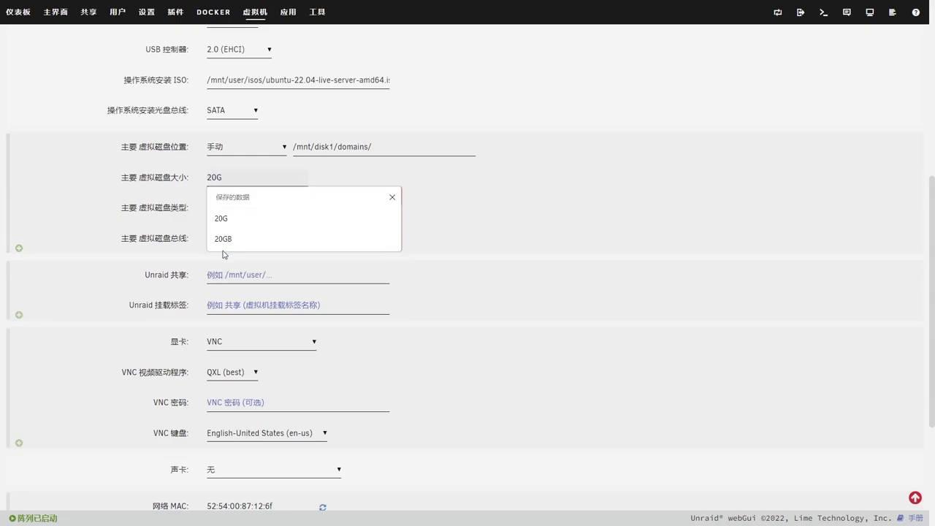
click(255, 219)
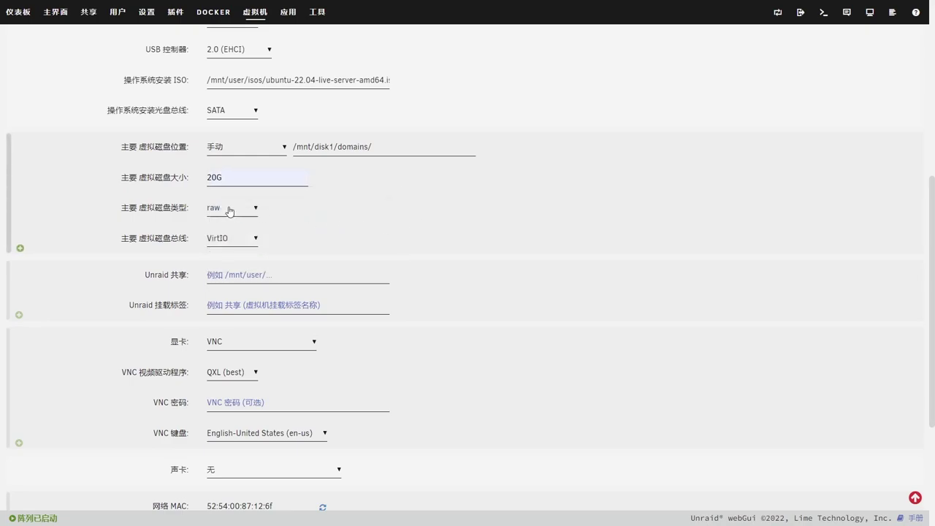
click(231, 209)
click(230, 236)
Set the network model to virtio and create the VM.
scroll(332, 247, down, 2)
scroll(332, 247, down, 1)
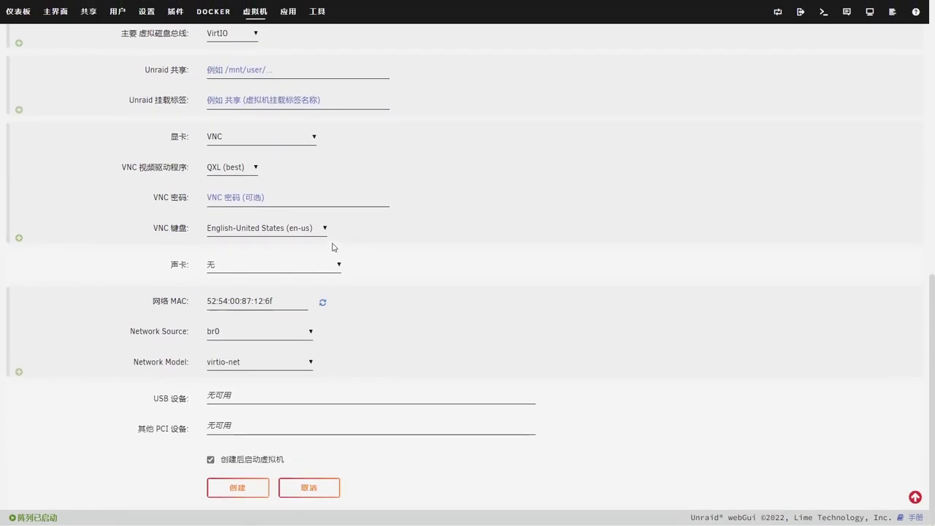
click(245, 368)
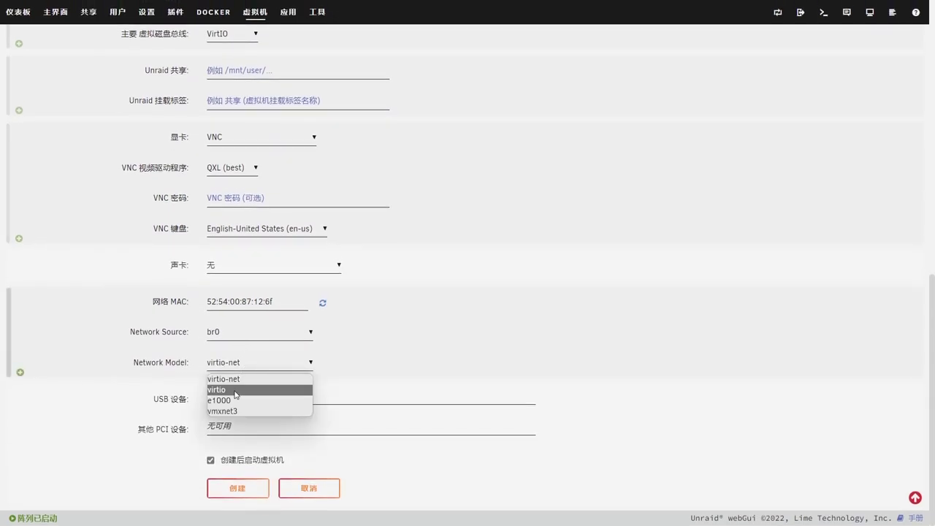
click(238, 388)
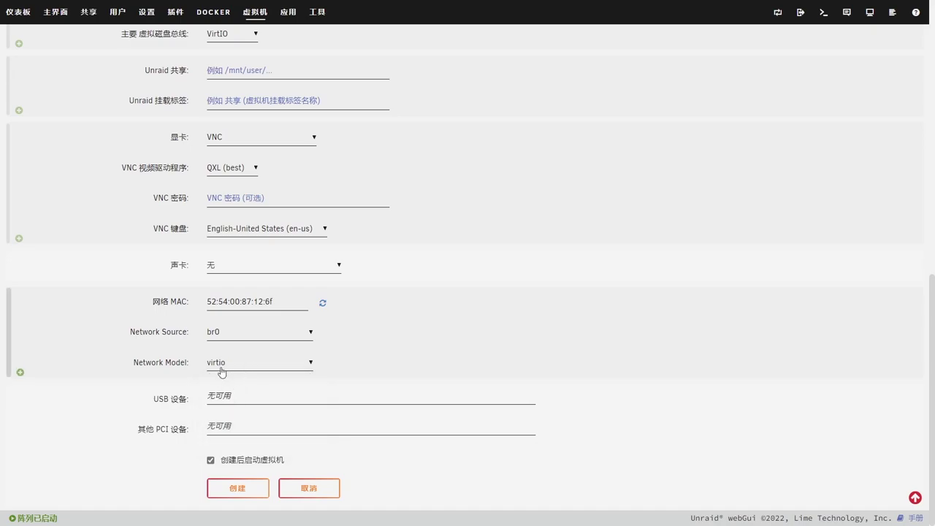
click(239, 490)
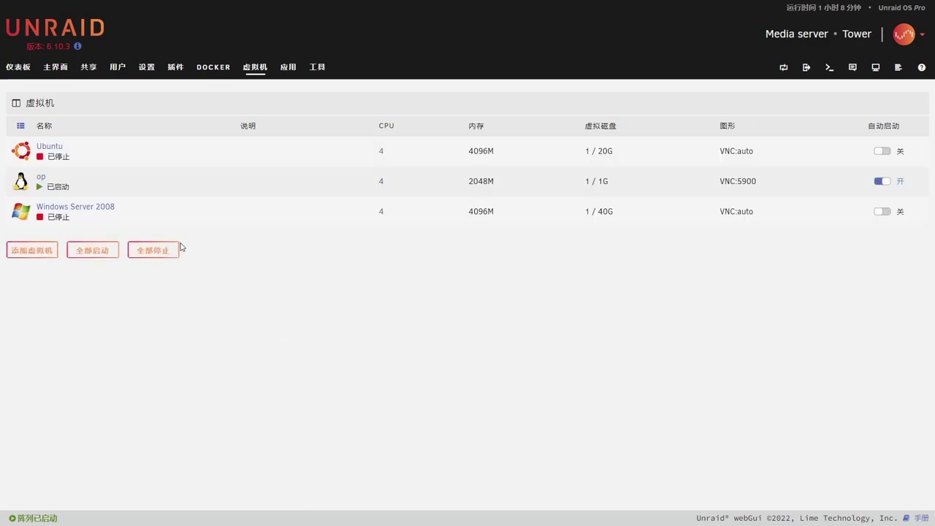
Start the Ubuntu VM and open its noVNC console.
click(21, 152)
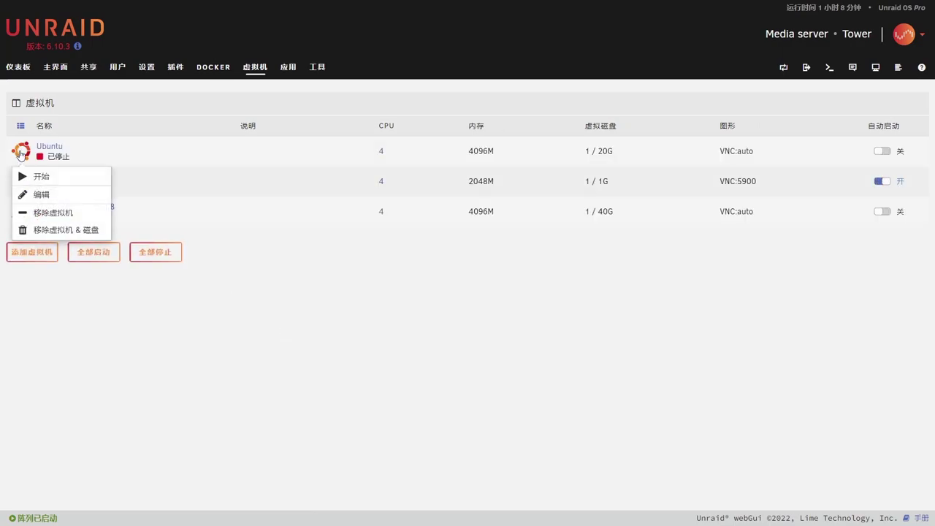
click(33, 176)
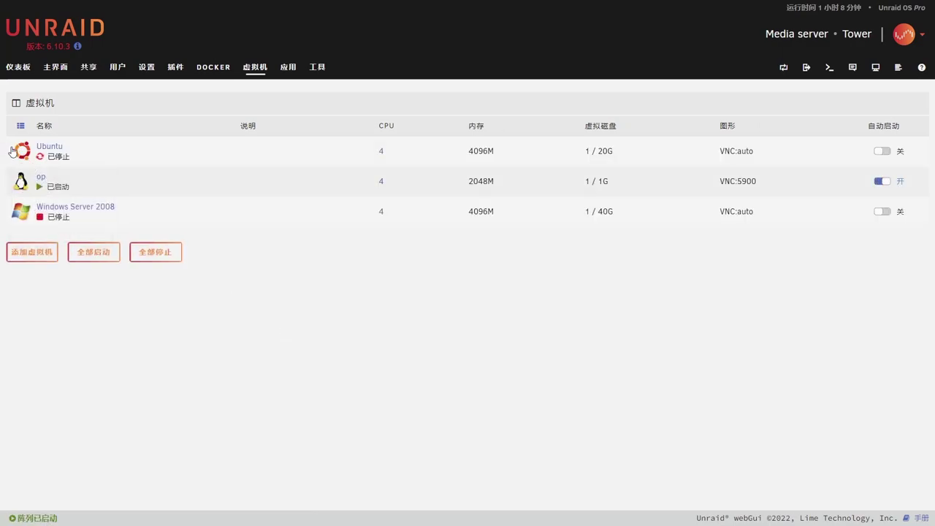
click(13, 157)
click(33, 180)
Boot the installer in English, skip the installer update, keep the keyboard, choose Ubuntu Server (minimized).
key(Return)
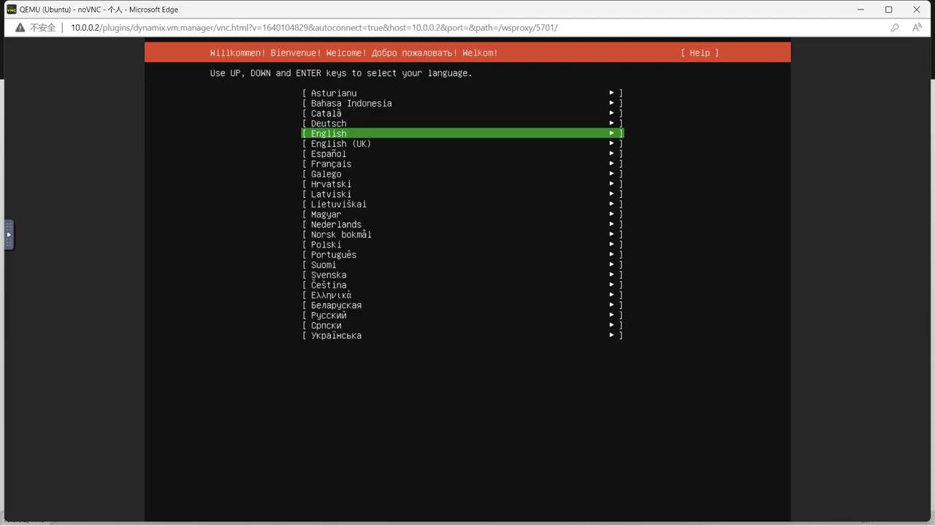
key(Return)
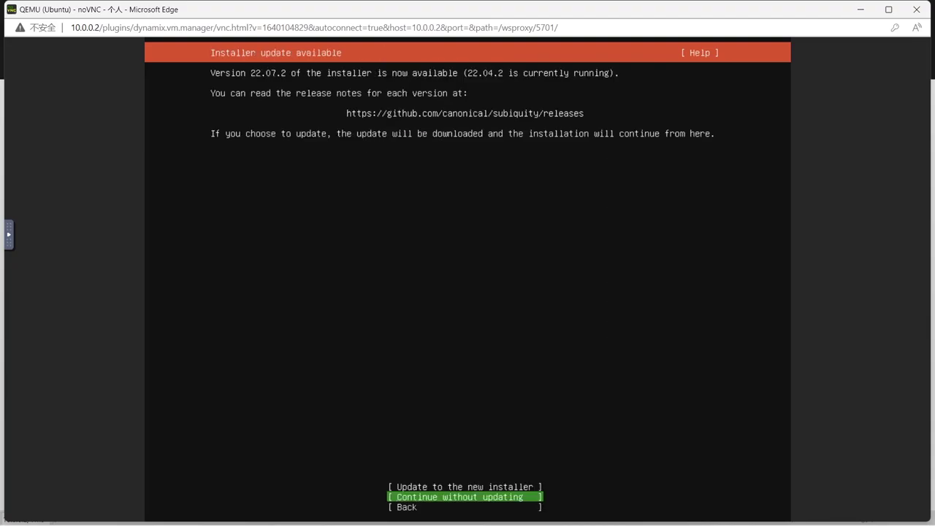
key(Return)
key(Return)
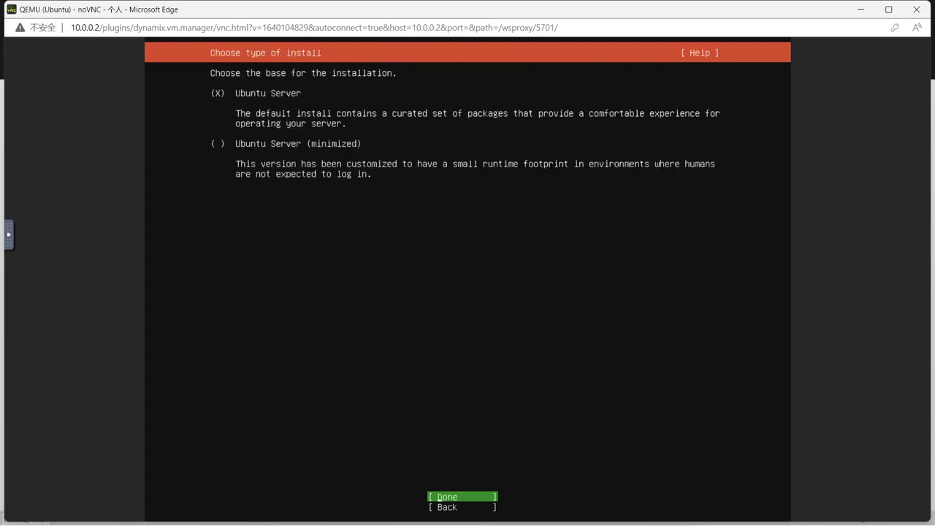
key(Return)
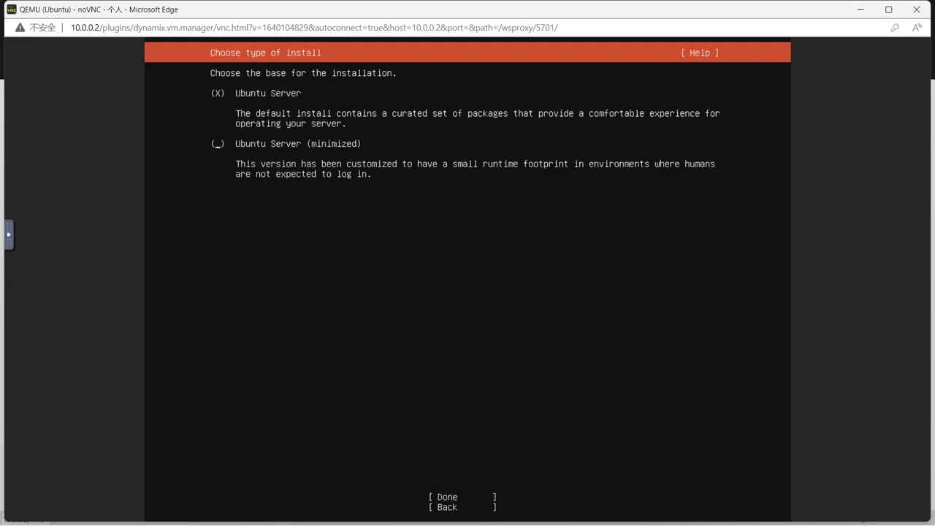
key(Down)
key(Down)
key(Up)
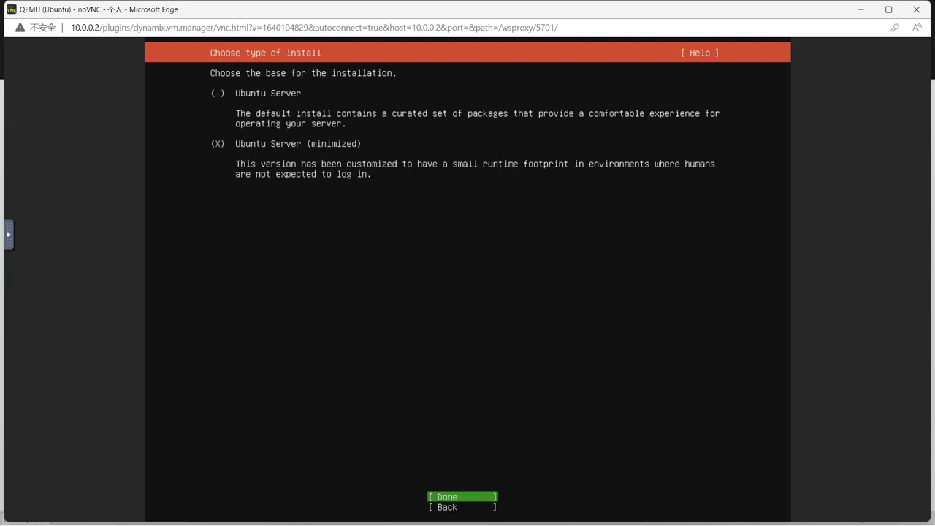
key(Return)
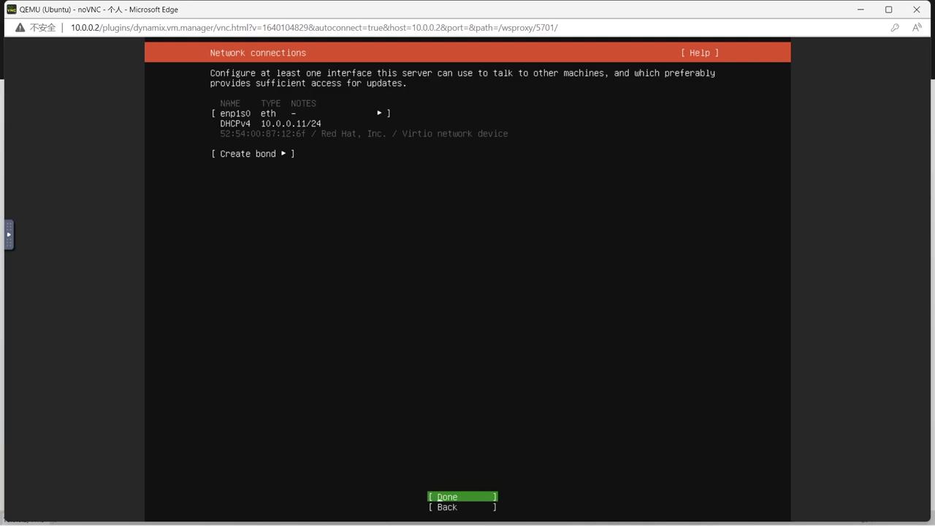
key(Return)
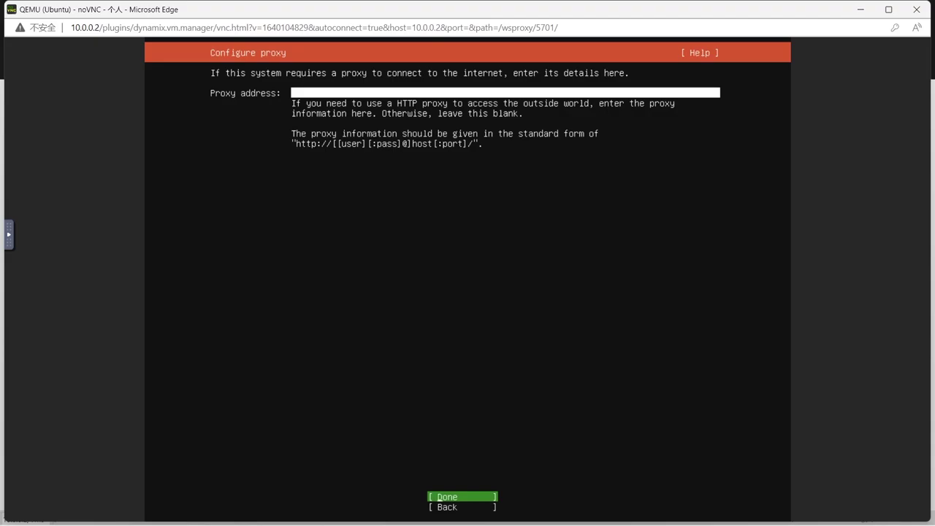
key(Return)
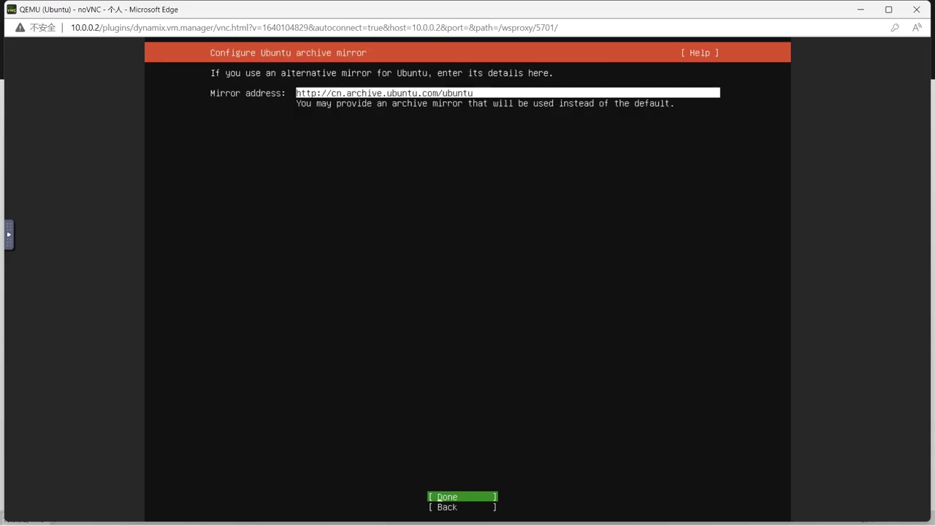
key(Up)
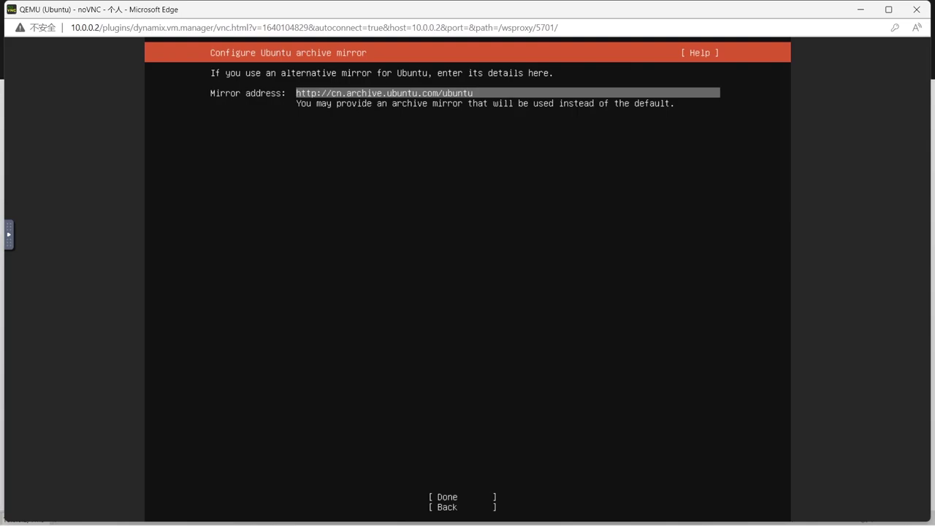
key(Delete)
key(Delete)
key(Delete)
key(Delete)
key(Delete)
key(Delete)
key(Delete)
key(Delete)
key(Delete)
key(Delete)
key(Delete)
key(Delete)
key(Delete)
key(Delete)
key(Delete)
key(Delete)
key(Delete)
key(Delete)
key(Delete)
key(Delete)
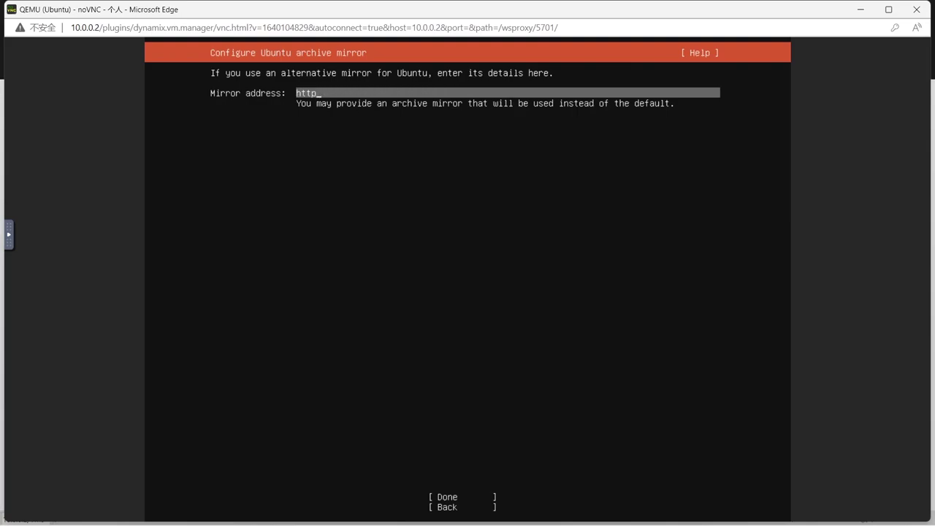
text(s://mirrors.ustc.edu.cn/ubuntu/)
key(Tab)
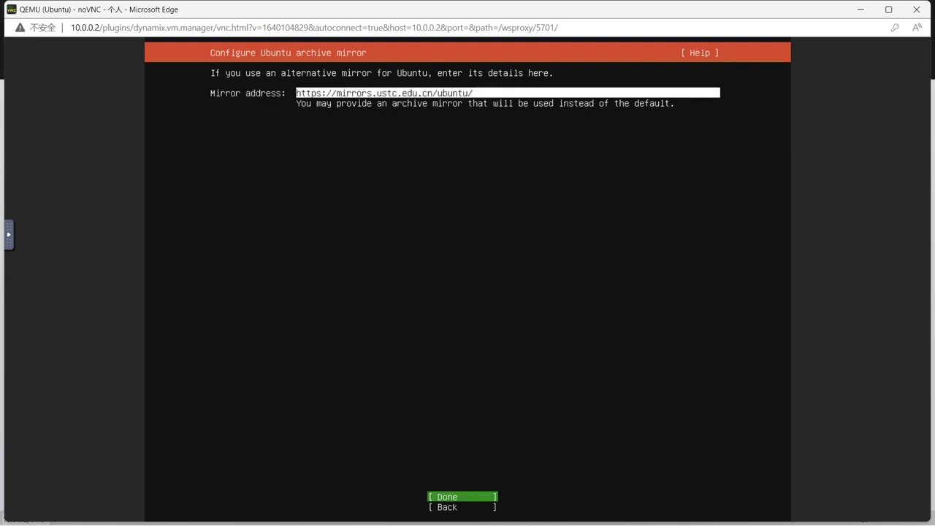
key(Return)
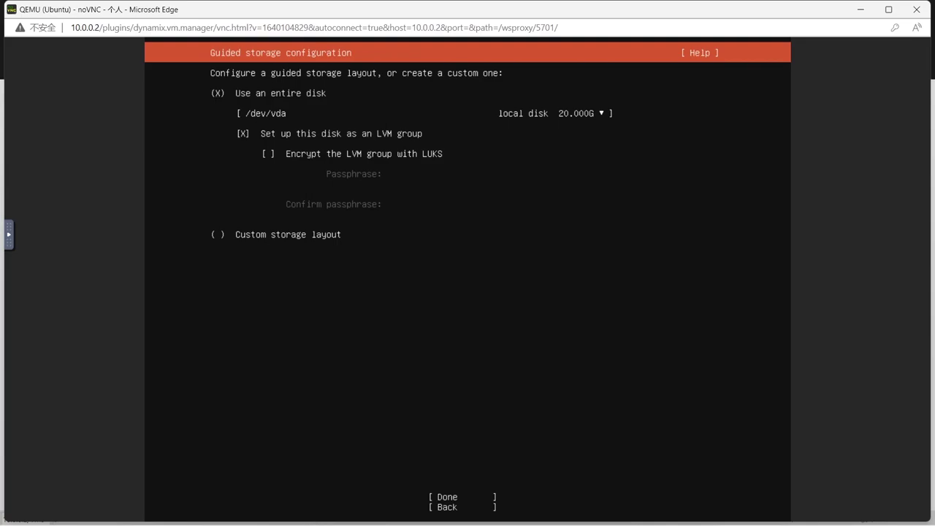
Use the guided whole-disk layout without setting it up as an LVM group.
key(space)
key(Tab)
key(Down)
key(Up)
key(Return)
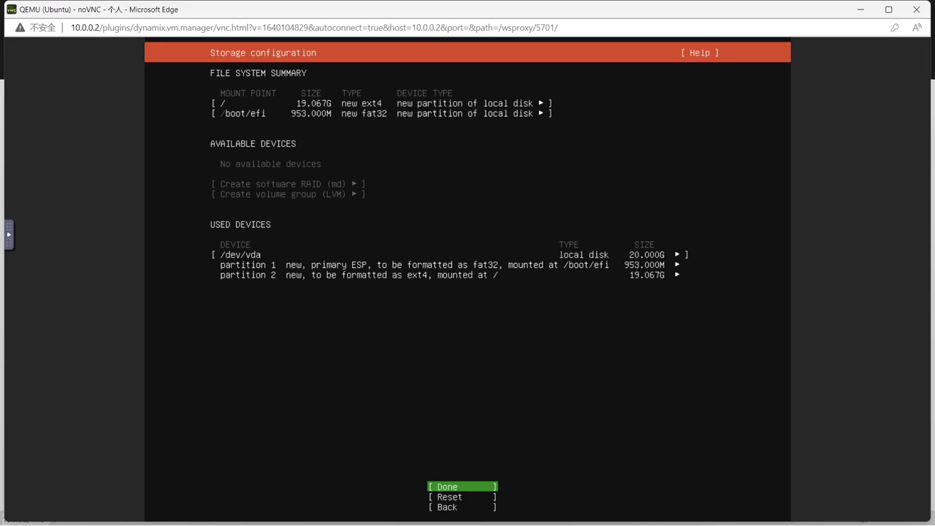
Accept the storage summary and confirm wiping the disk.
key(Return)
key(Down)
key(Return)
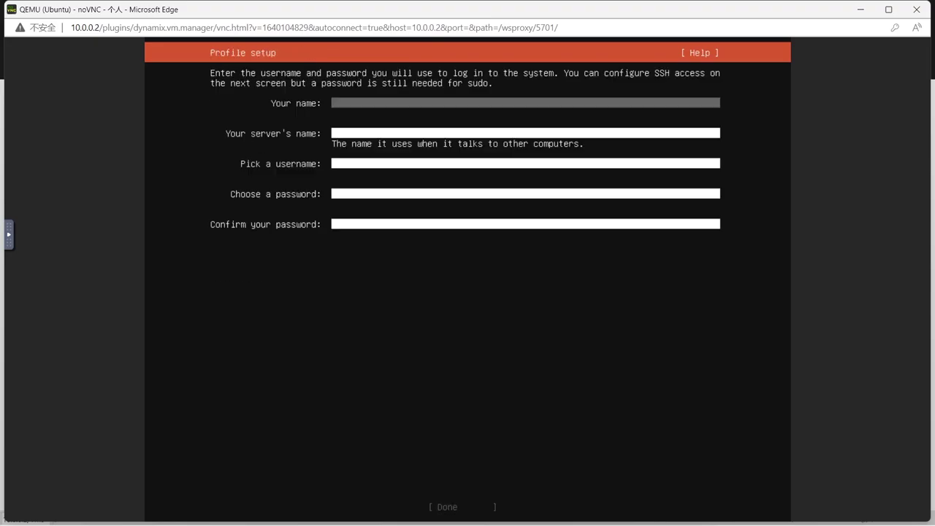
Create the profile with name and username home, entering and confirming the password.
text(home)
key(Tab)
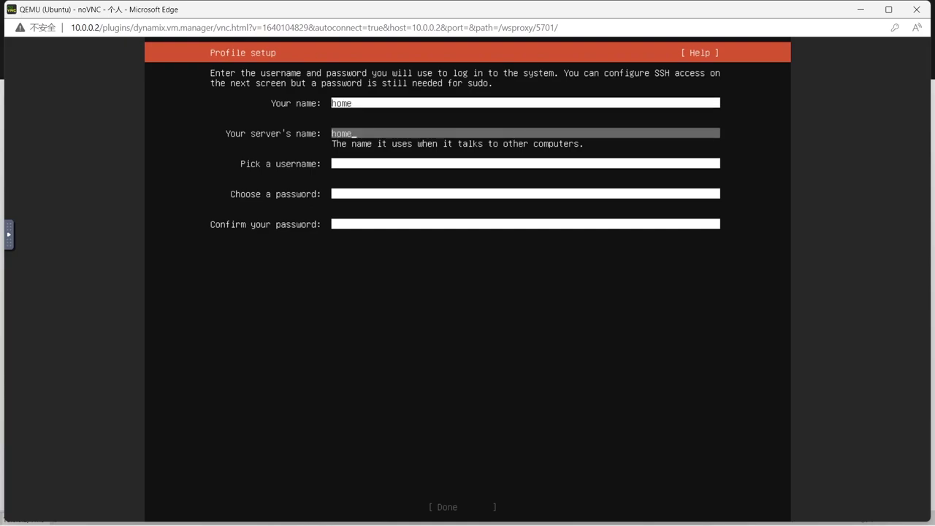
key(Tab)
text(home)
key(Tab)
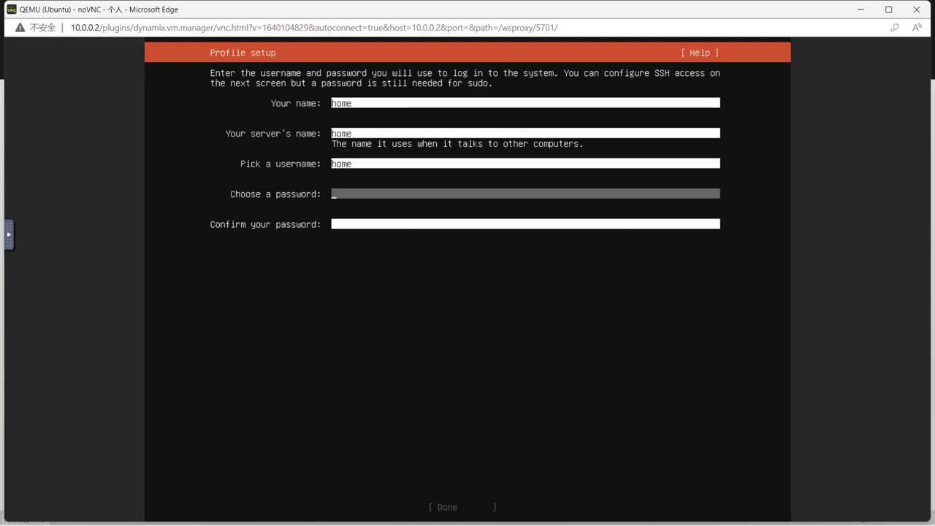
text(h)
key(Tab)
text(h)
key(Tab)
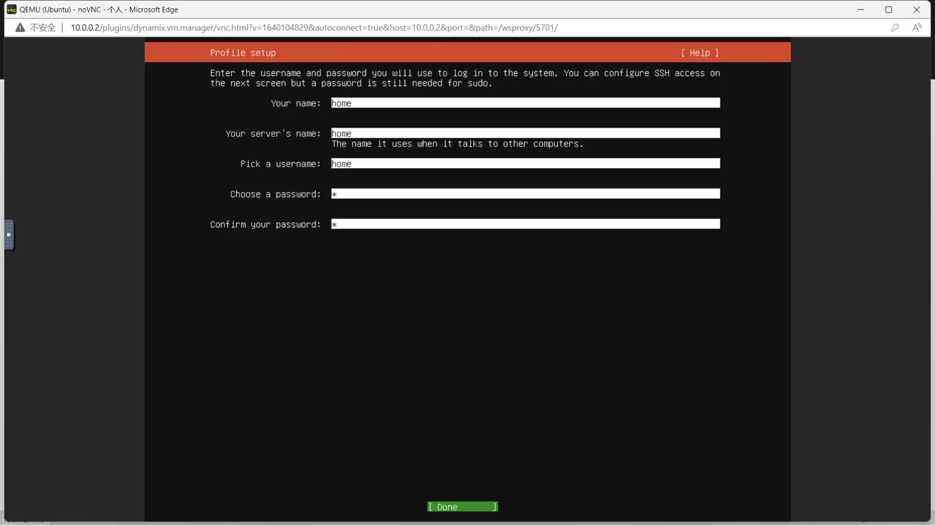
key(Return)
Skip OpenSSH setup and featured snaps, let the install finish, and reboot.
key(Tab)
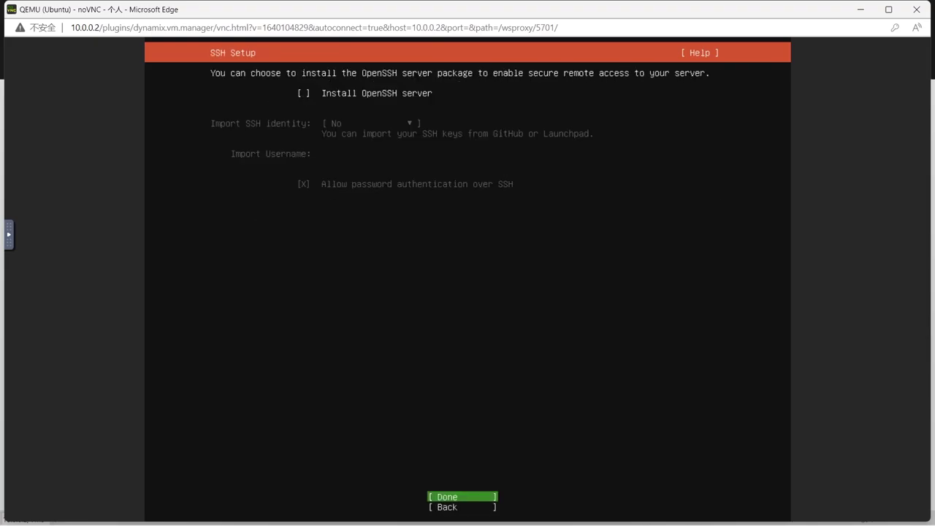
key(Return)
key(Return)
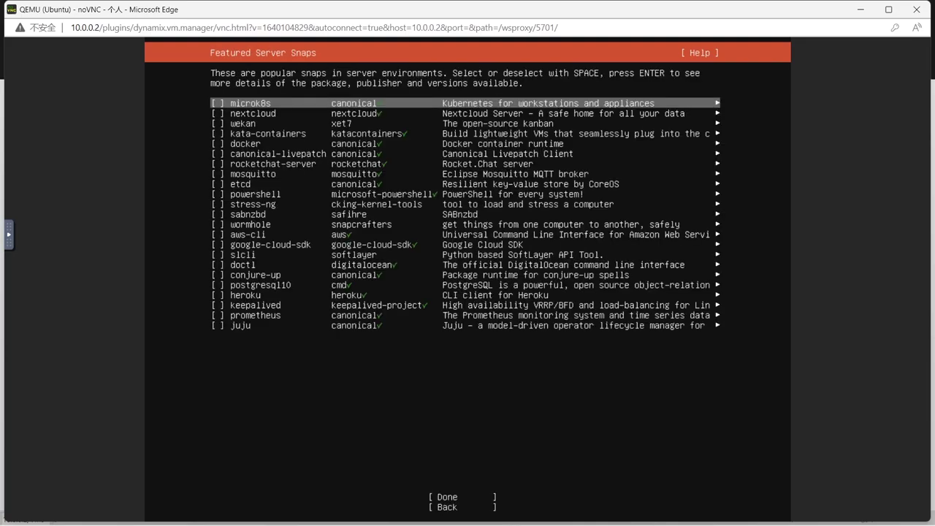
key(Down)
key(Down)
key(Down)
key(Down)
key(Down)
key(Down)
key(Down)
key(Down)
key(Down)
key(Down)
key(Down)
key(Down)
key(Down)
key(Down)
key(Down)
key(Down)
key(Down)
key(Down)
key(Down)
key(Down)
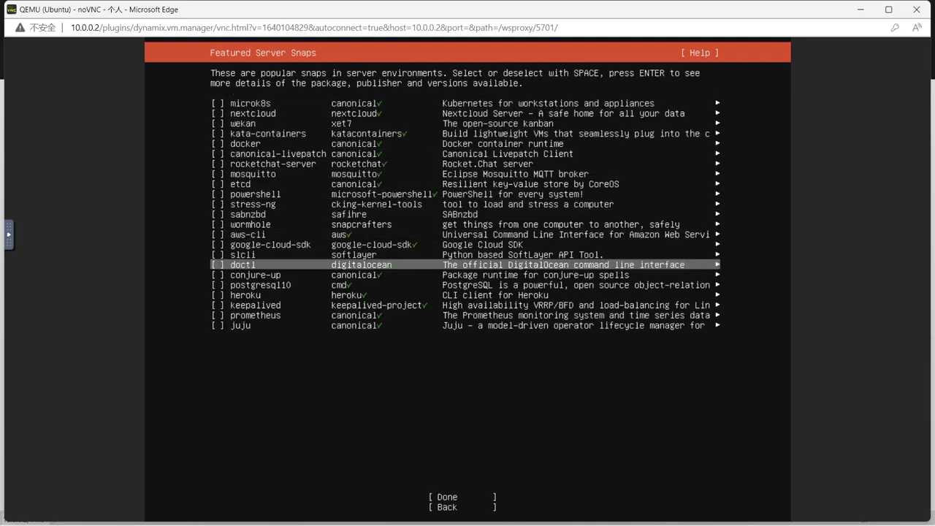
key(Up)
key(Return)
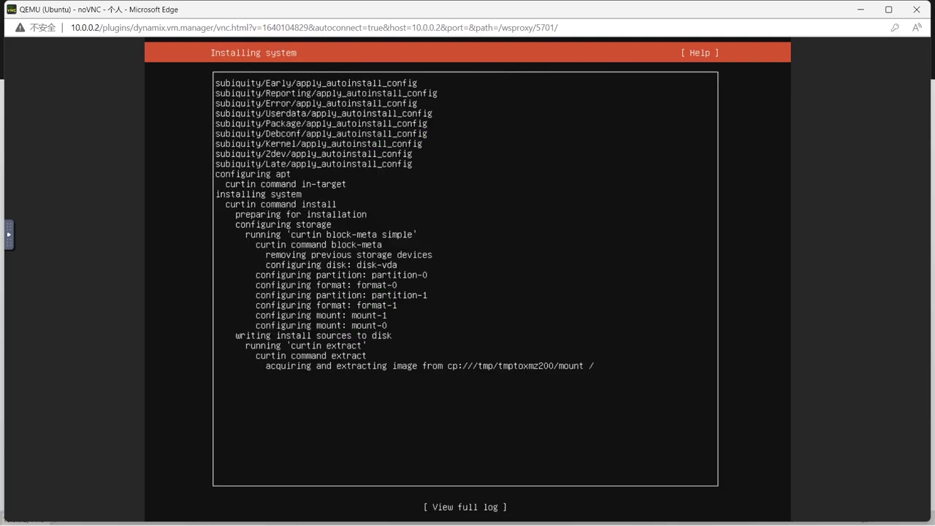
key(Return)
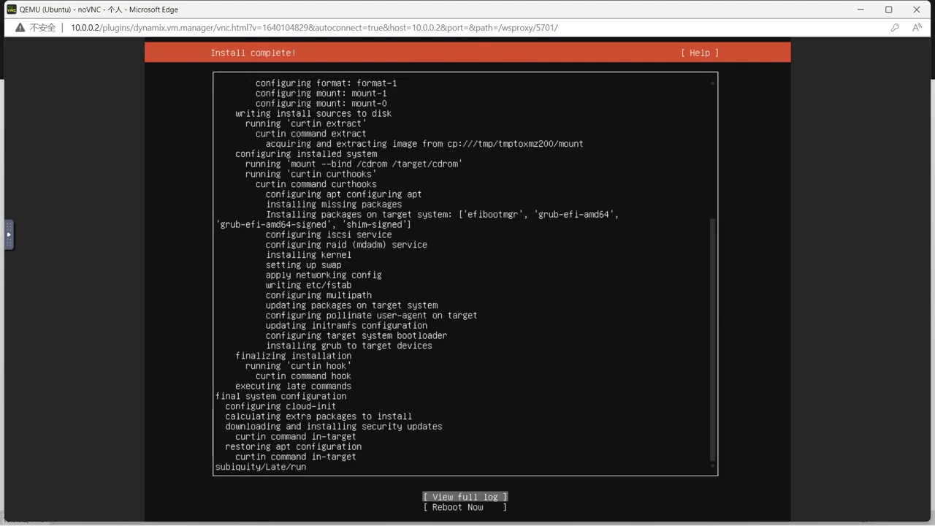
key(Down)
key(Return)
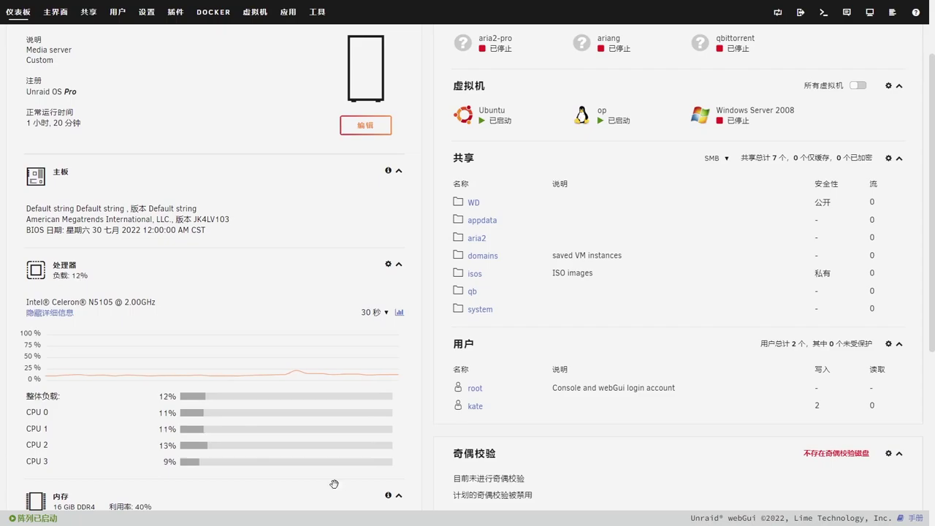
Launch Xshell and save a new session named ubuntu for host 10.0.0.11.
key(super)
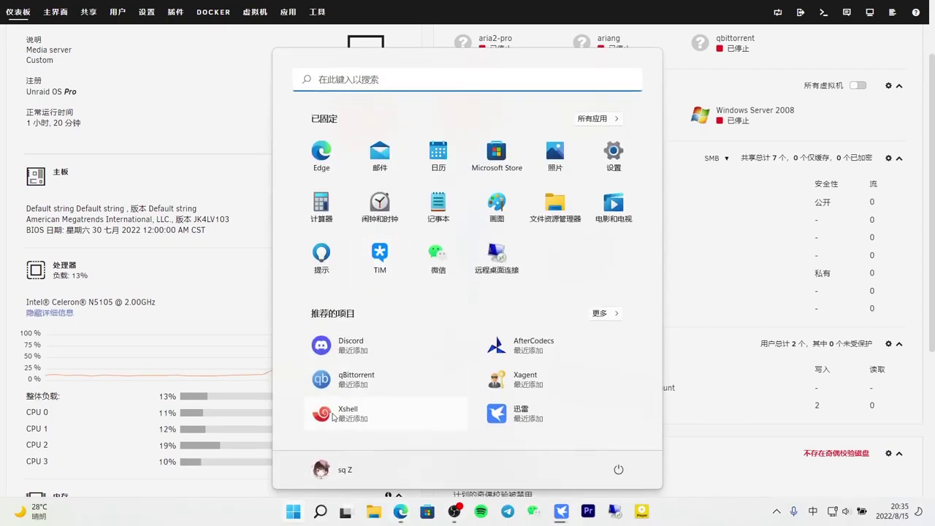
click(333, 417)
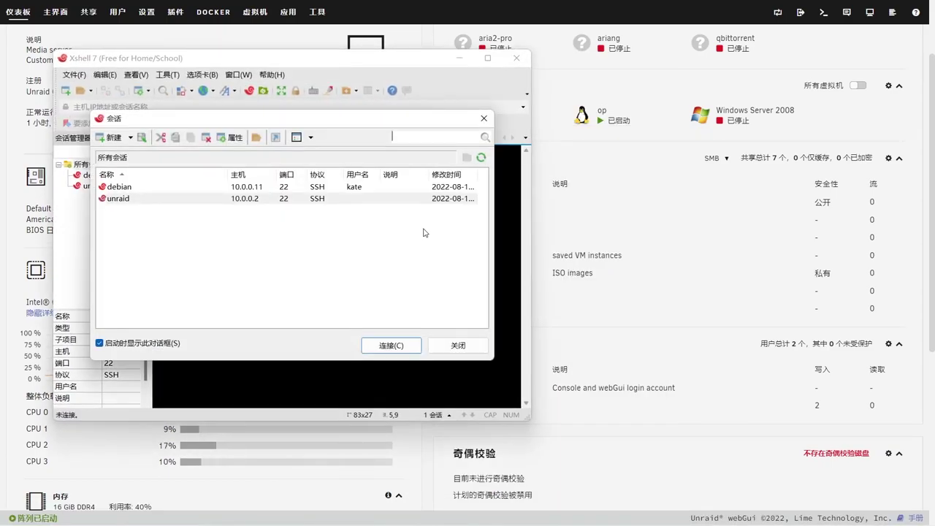
click(111, 137)
text(ubuntu)
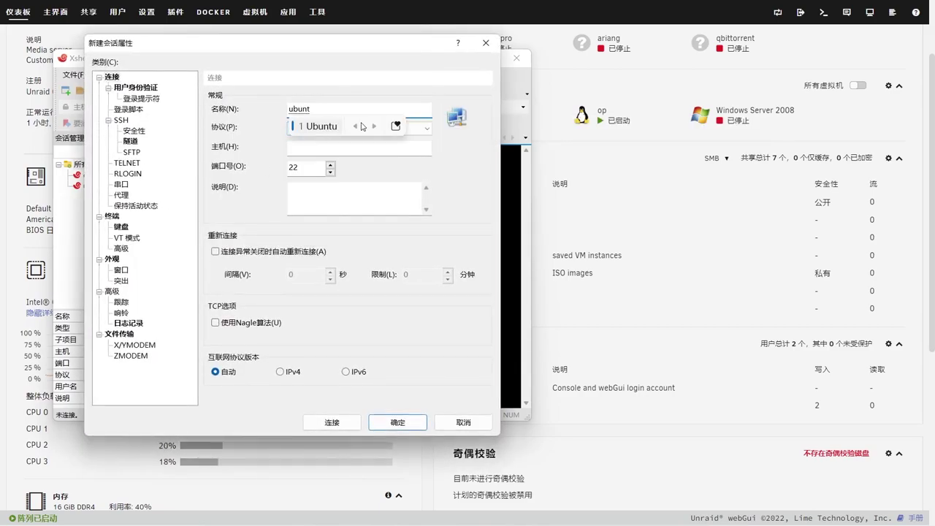
click(347, 148)
key(BackSpace)
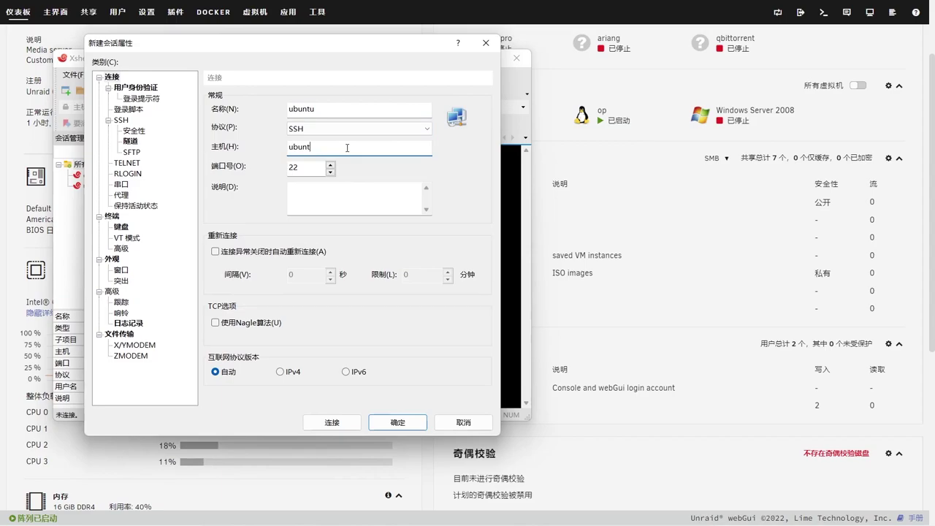
text(10.0.0.11)
click(398, 422)
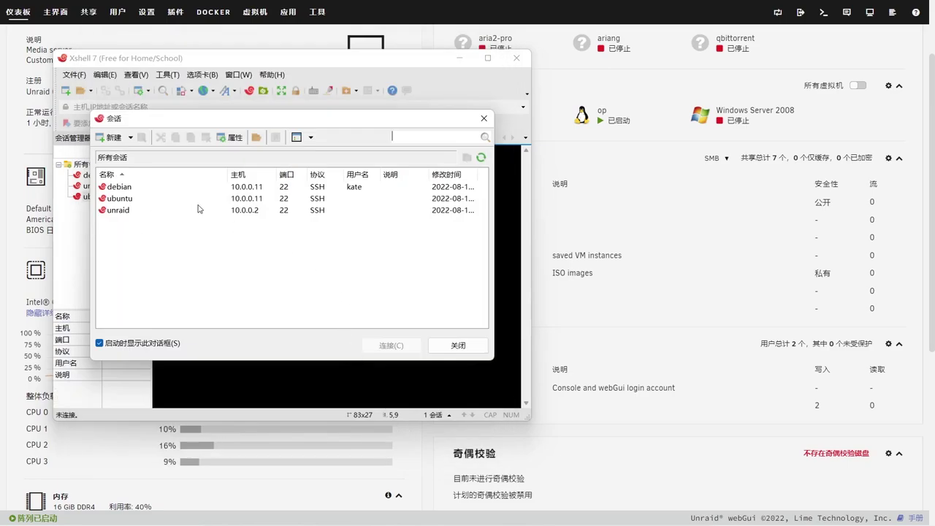
Connect to ubuntu, accept the host key, and enter username home and the remembered password.
double_click(219, 198)
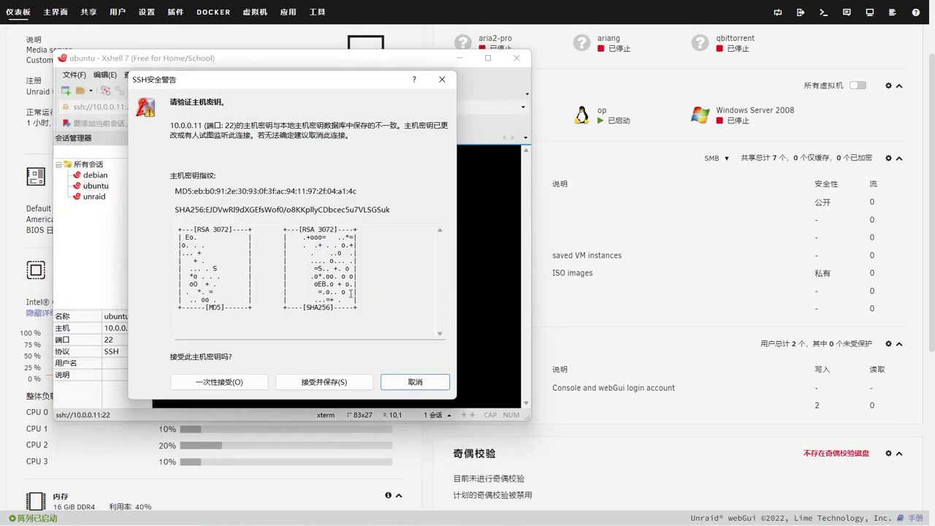
click(332, 382)
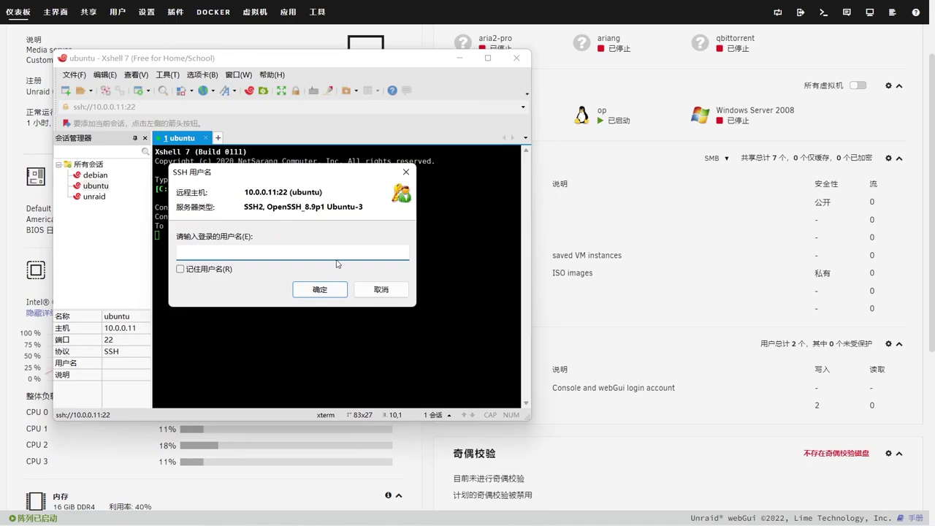
text(home'e)
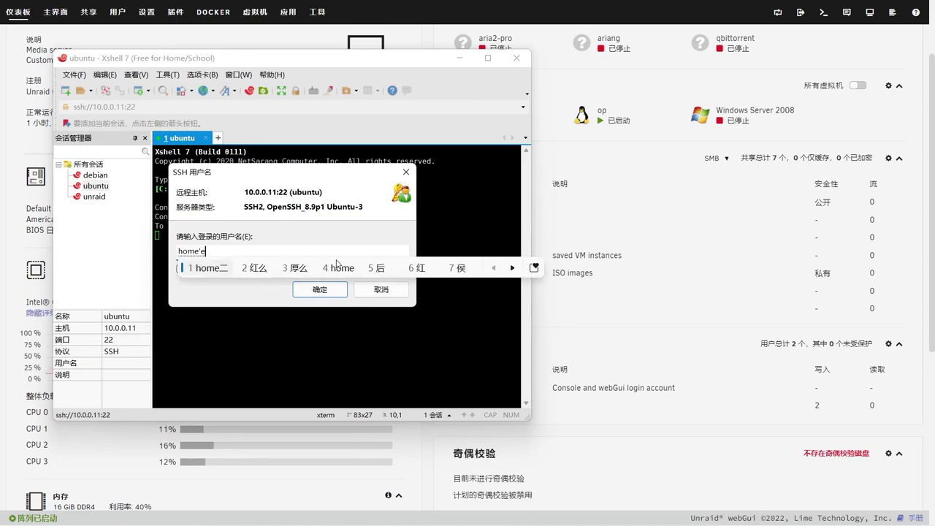
key(Return)
key(BackSpace)
key(Tab)
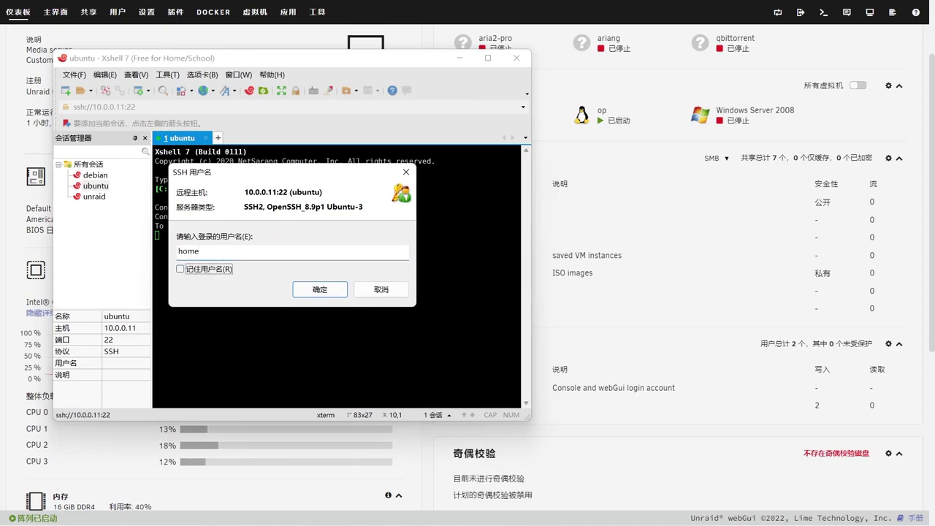
click(328, 291)
text(1)
key(Tab)
click(174, 346)
Log in, switch Xshell to the Simple view layout, and run apt install nano as root.
click(325, 363)
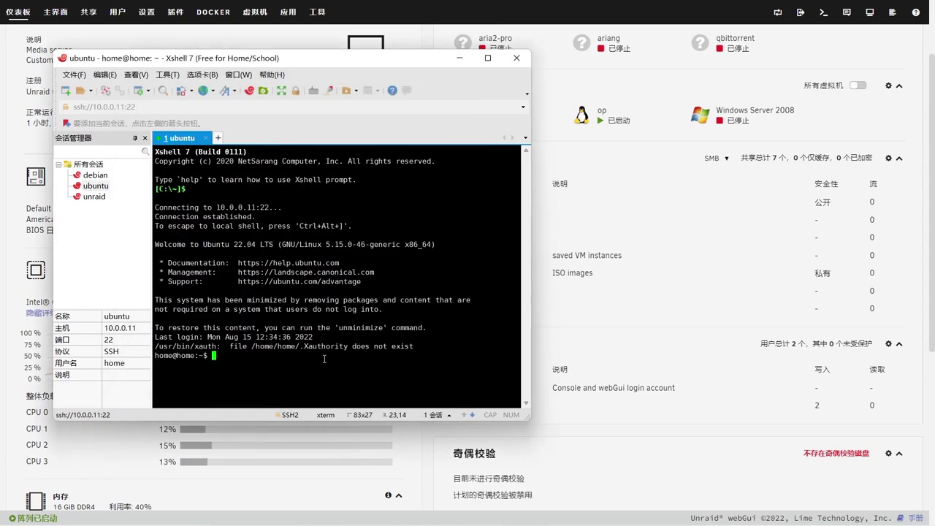
click(104, 75)
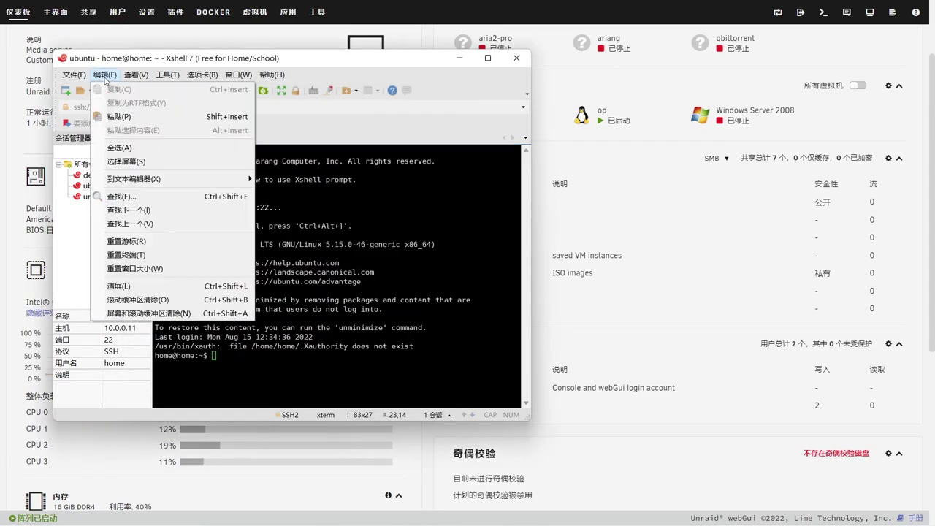
click(136, 74)
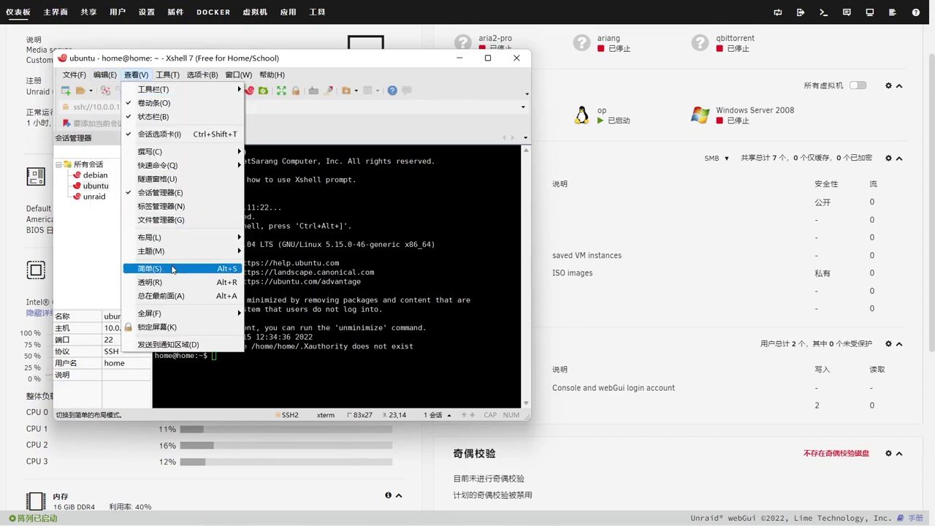
click(173, 269)
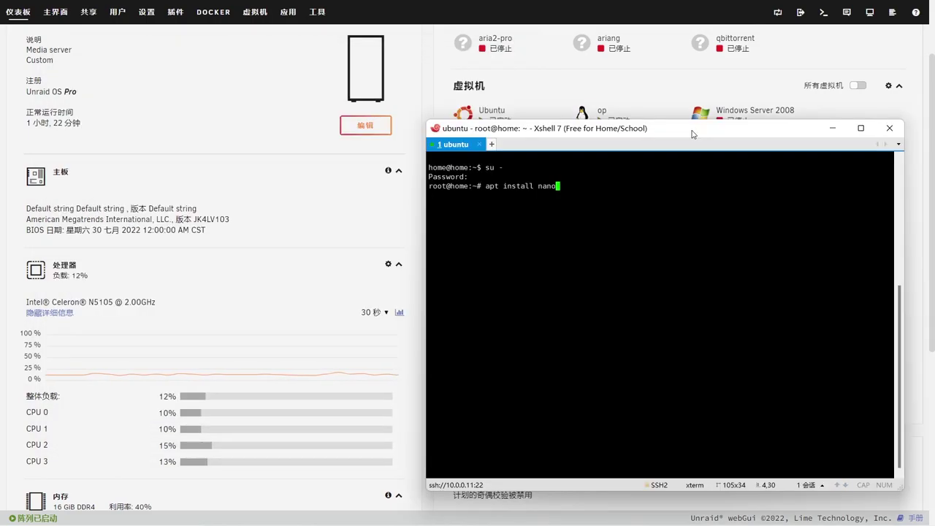
key(Return)
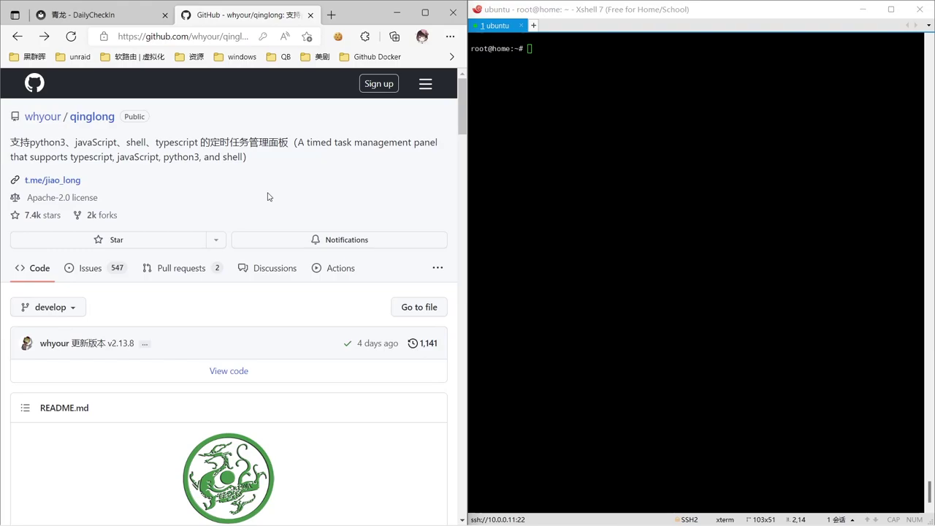
Run apt install podman, agree with y, and answer the service restart prompt.
scroll(267, 196, down, 15)
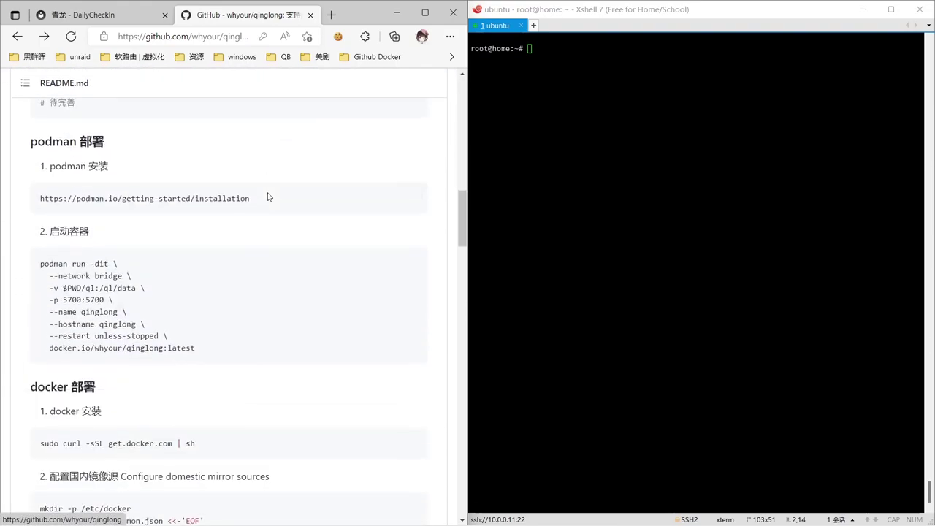
scroll(268, 196, down, 10)
scroll(267, 196, down, 3)
scroll(267, 196, up, 10)
scroll(267, 197, down, 3)
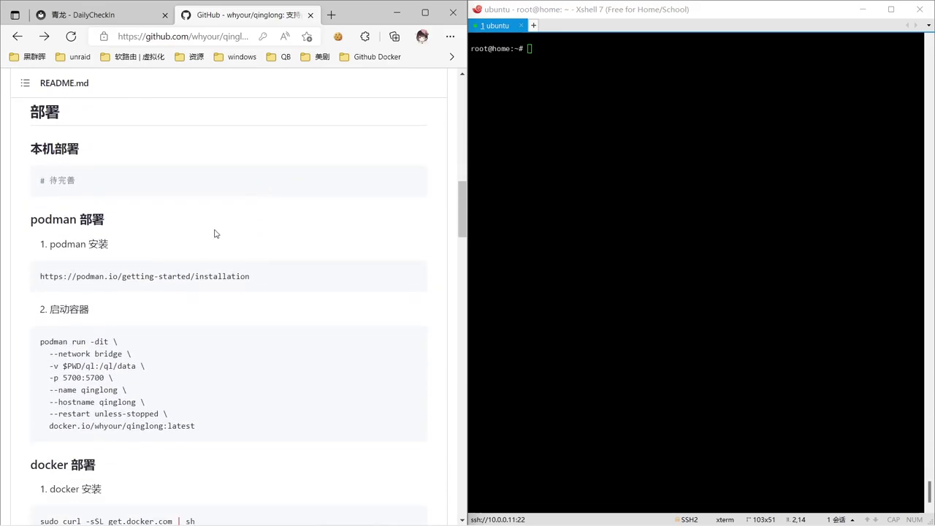
click(619, 52)
text(apt i)
text(nstall podman)
key(Return)
text(y)
key(Return)
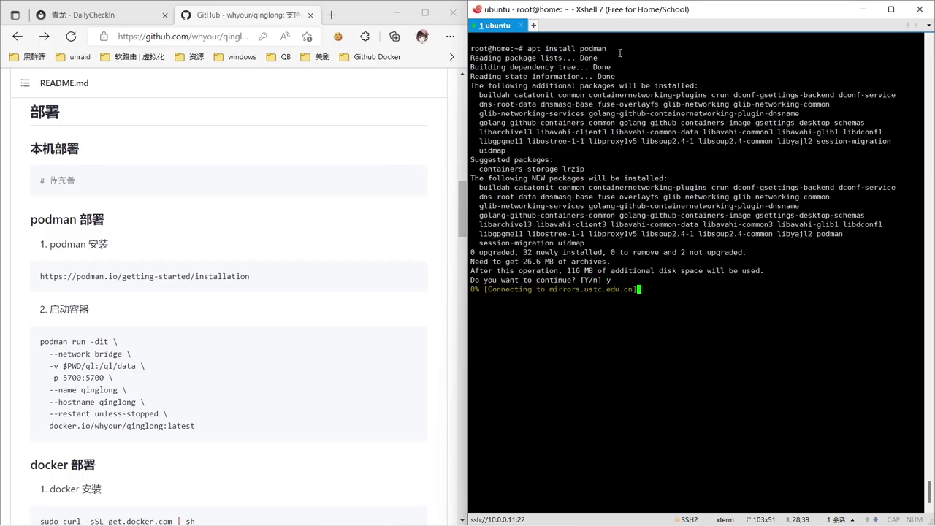
text(12)
key(Return)
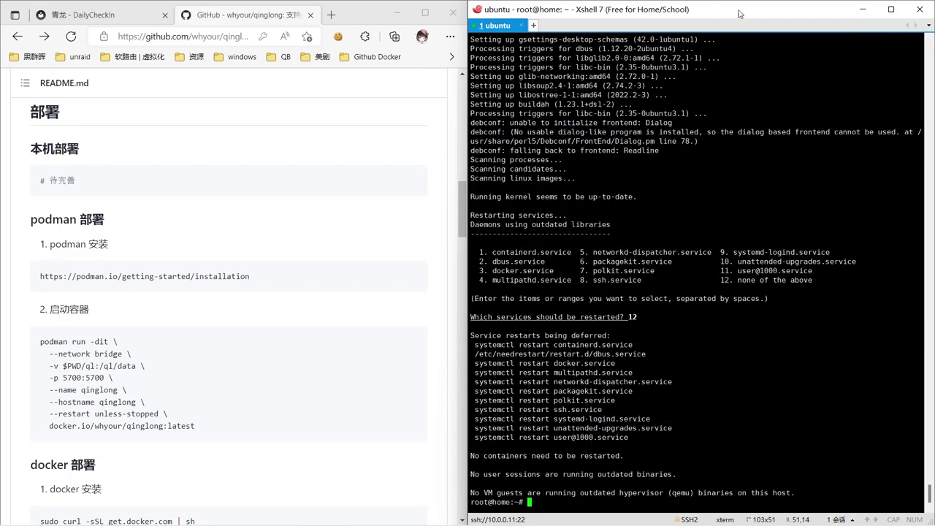
Clear the terminal screen via the right-click 清屏 option.
right_click(712, 231)
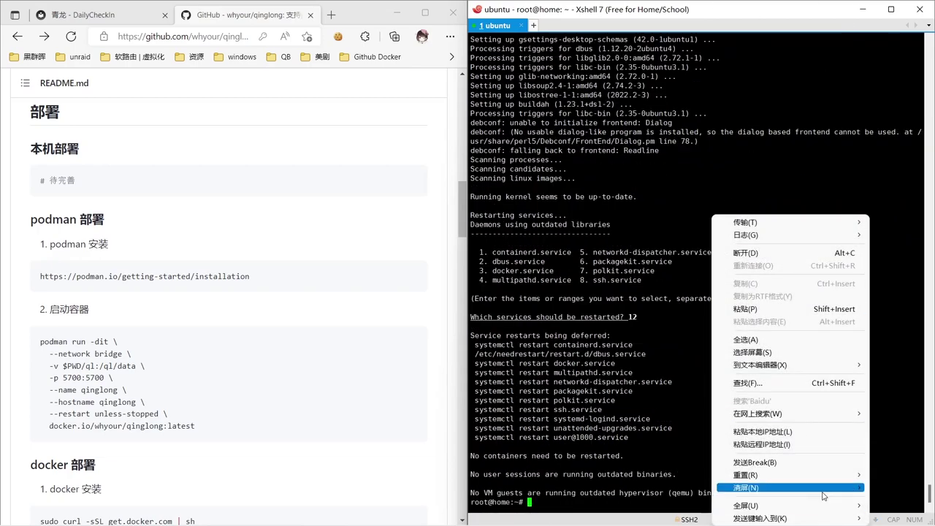
mouse_move(824, 487)
click(690, 487)
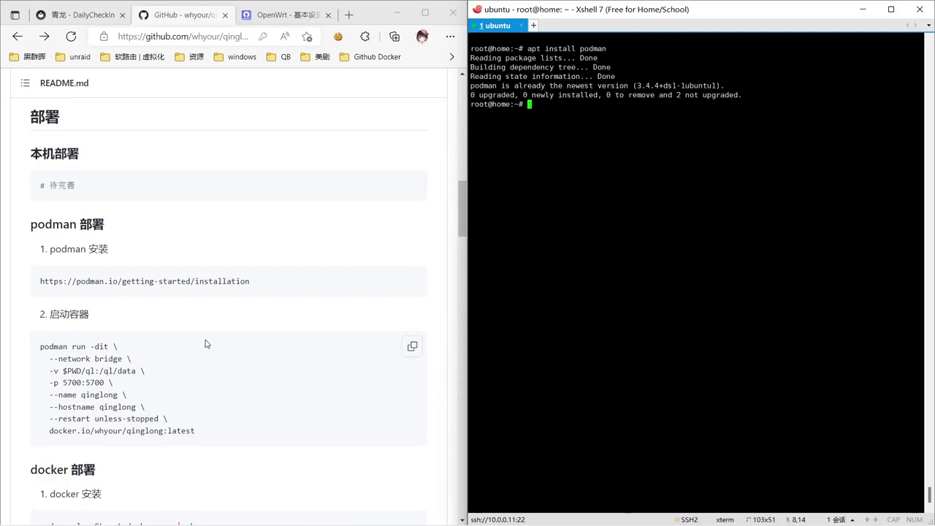
Create the ql folder with mkdir and list it with ls.
text(dir ql)
key(Return)
text(ls)
key(Return)
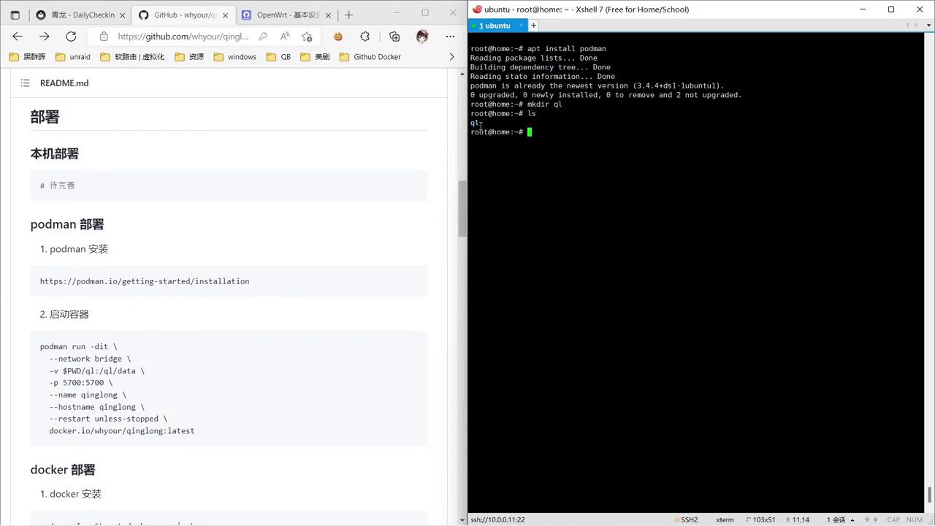
Run the readme's podman run command with sudo, changing --network bridge to host.
click(412, 348)
click(621, 166)
text(sudo)
key(shift+Insert)
key(Return)
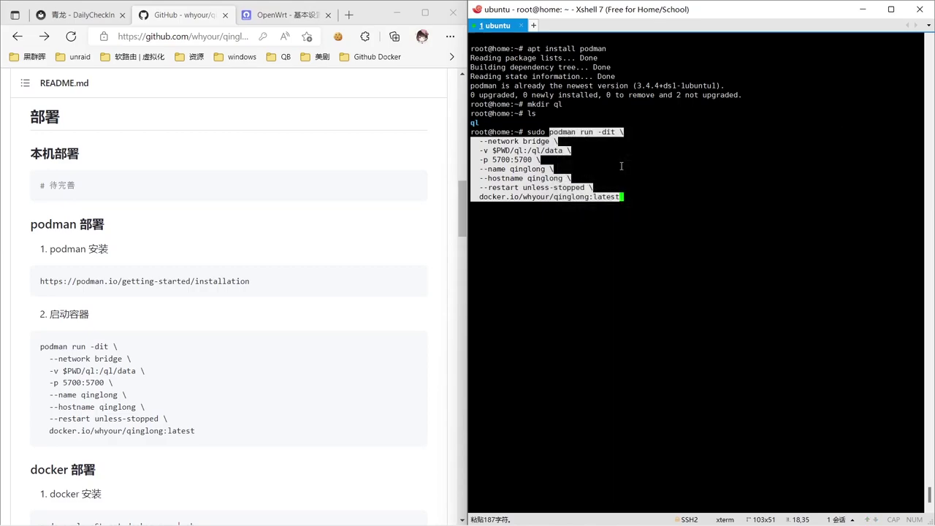
key(Left)
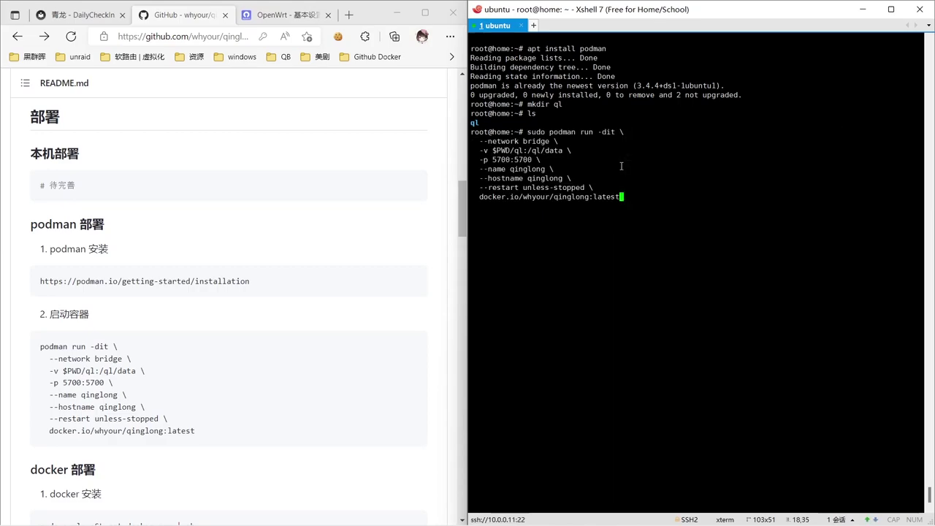
key(Left)
key(Left)
key(Left)
key(Left)
key(Left)
key(Left)
key(Left)
key(Left)
key(Left)
key(Left)
key(Left)
key(Left)
key(Left)
key(Left)
key(Left)
key(Left)
key(Left)
key(Left)
key(Left)
key(Left)
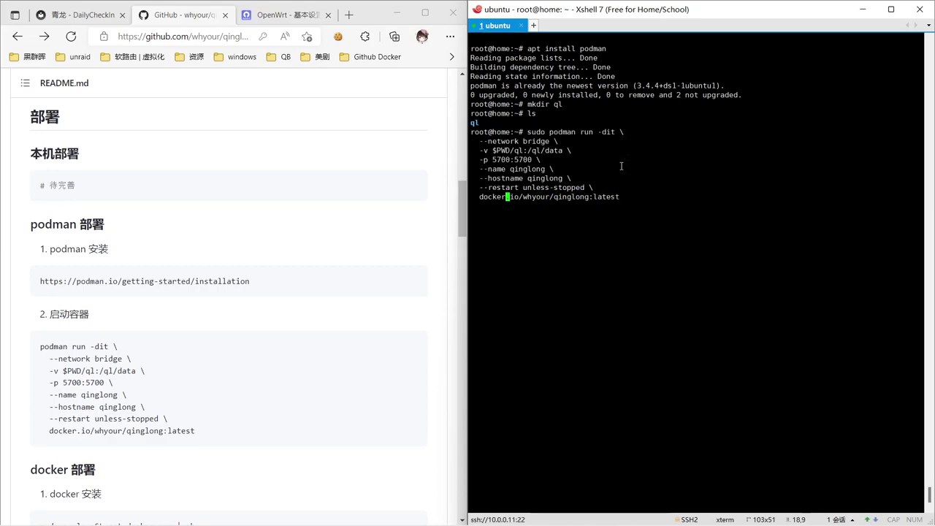
key(Left)
key(Left)
key(Left)
key(Left)
key(Left)
key(Left)
key(Left)
key(Left)
key(Left)
key(Left)
key(Left)
key(Left)
key(Left)
key(Left)
key(Left)
key(Left)
key(Left)
key(Left)
key(Left)
key(Left)
key(Left)
key(Left)
key(Left)
key(Left)
key(Left)
key(Left)
key(Left)
key(Left)
key(Left)
key(Left)
key(Left)
key(Left)
key(Left)
key(Left)
key(Left)
key(Left)
key(Left)
key(Left)
key(Left)
key(Left)
key(Left)
key(Left)
key(Left)
key(Left)
key(Left)
key(Left)
key(Left)
key(Left)
key(Left)
key(Left)
key(Left)
key(Left)
key(BackSpace)
key(BackSpace)
key(BackSpace)
key(BackSpace)
key(BackSpace)
key(BackSpace)
text(host)
key(Return)
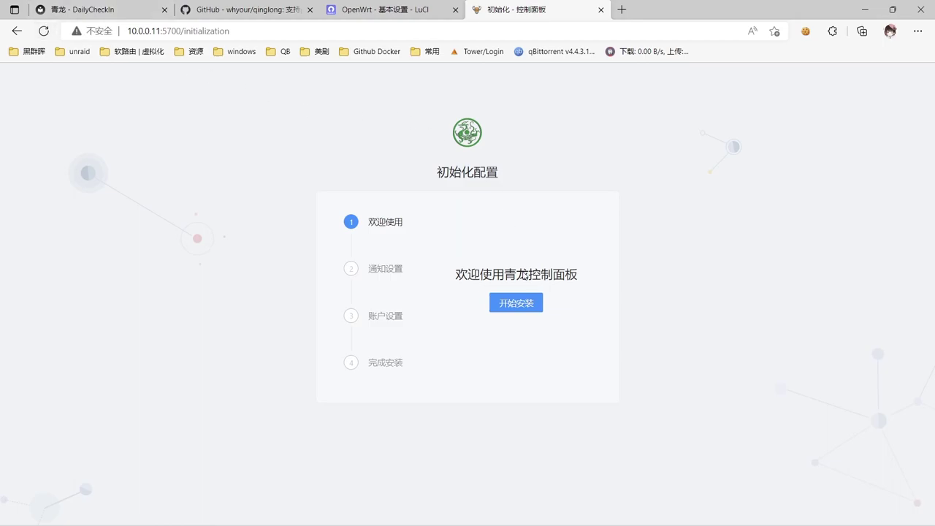
Start setup, skip notifications, and submit the admin username and password.
click(509, 312)
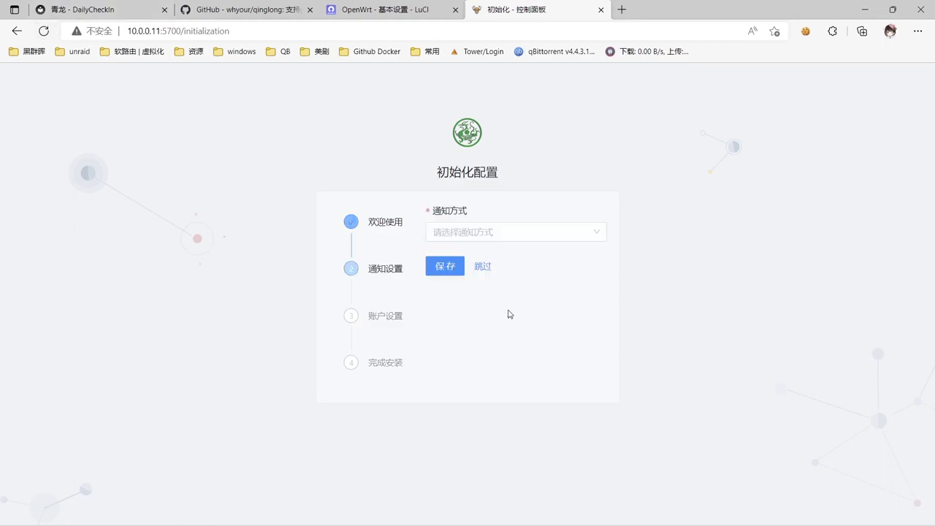
click(485, 270)
click(505, 232)
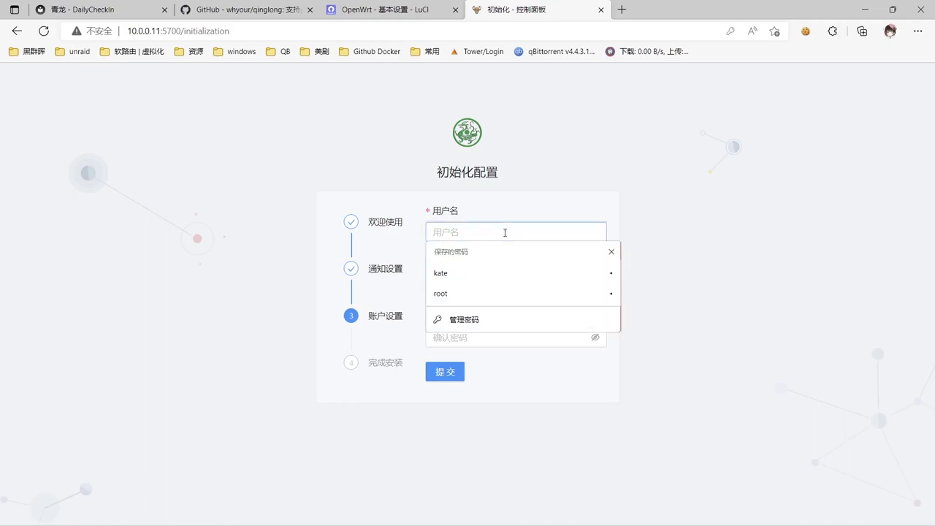
click(476, 275)
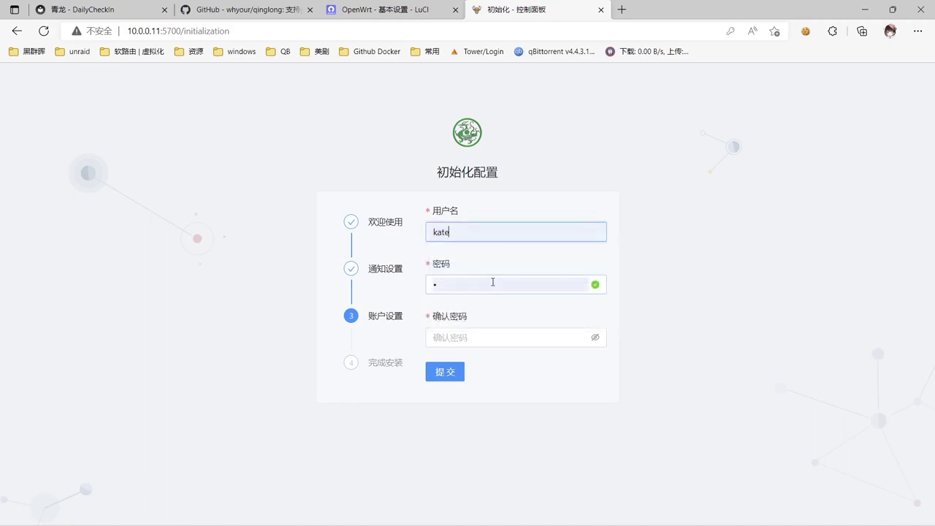
click(478, 336)
text(1)
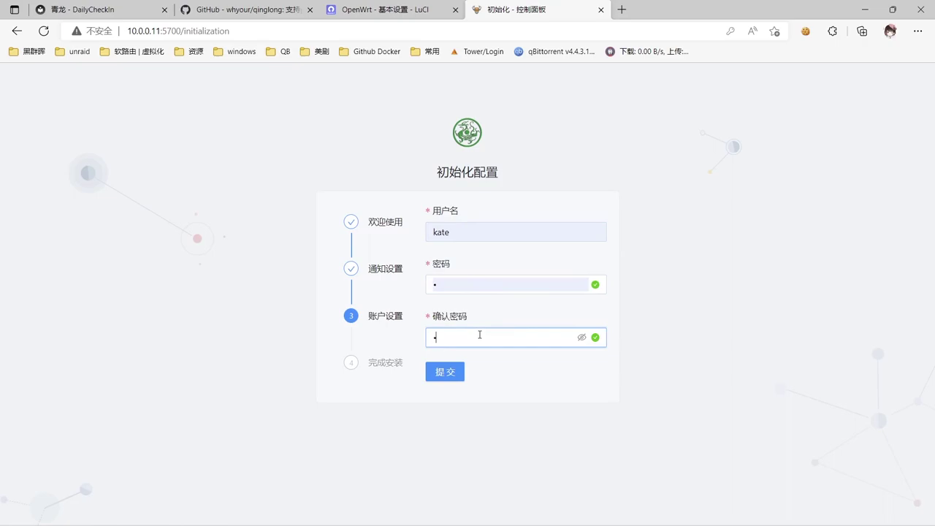
click(448, 370)
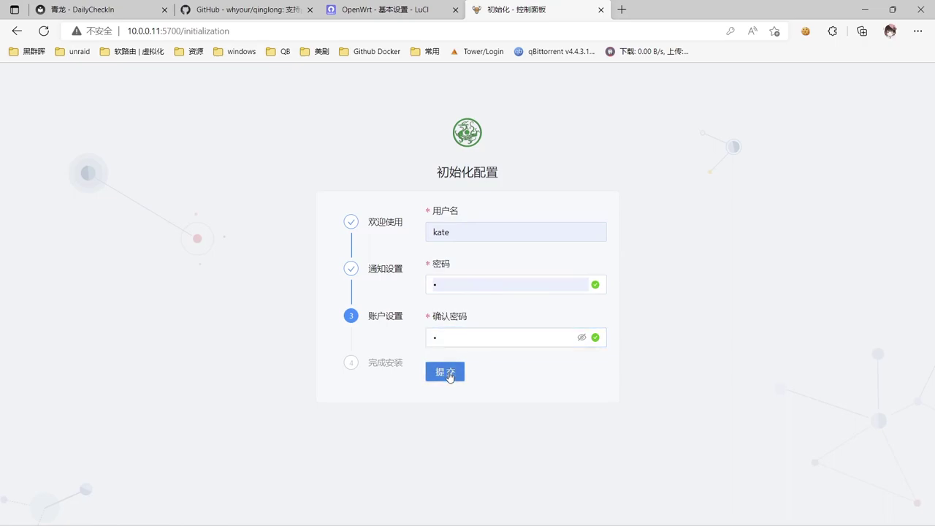
Log in with the saved admin credentials and dismiss the success toast.
click(516, 328)
click(504, 223)
click(457, 260)
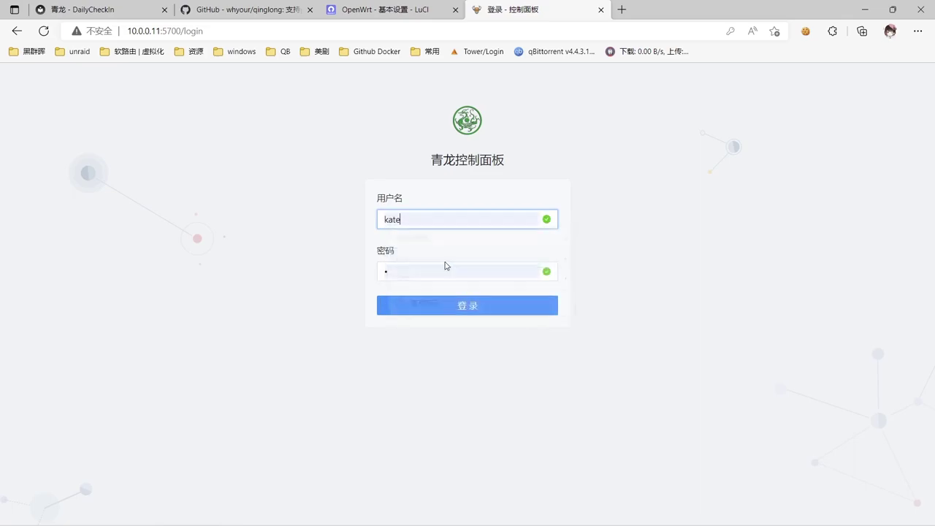
click(429, 301)
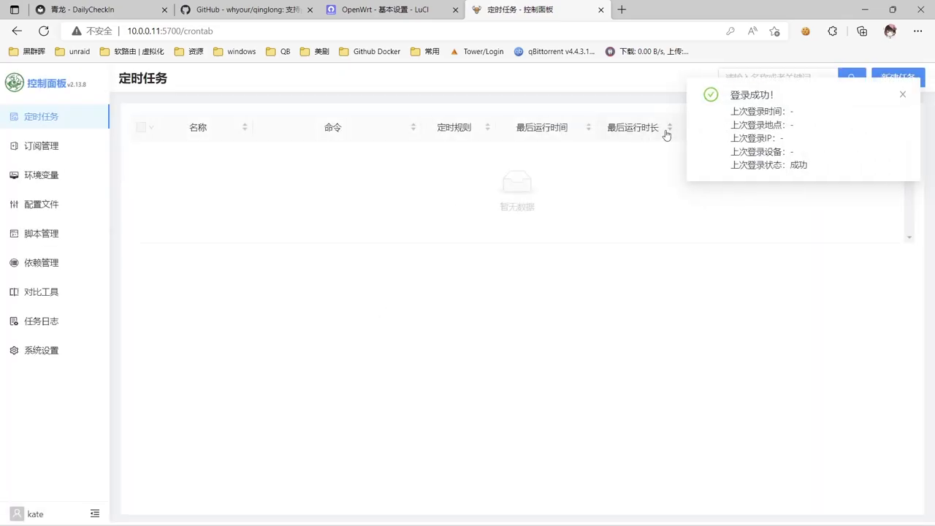
click(901, 96)
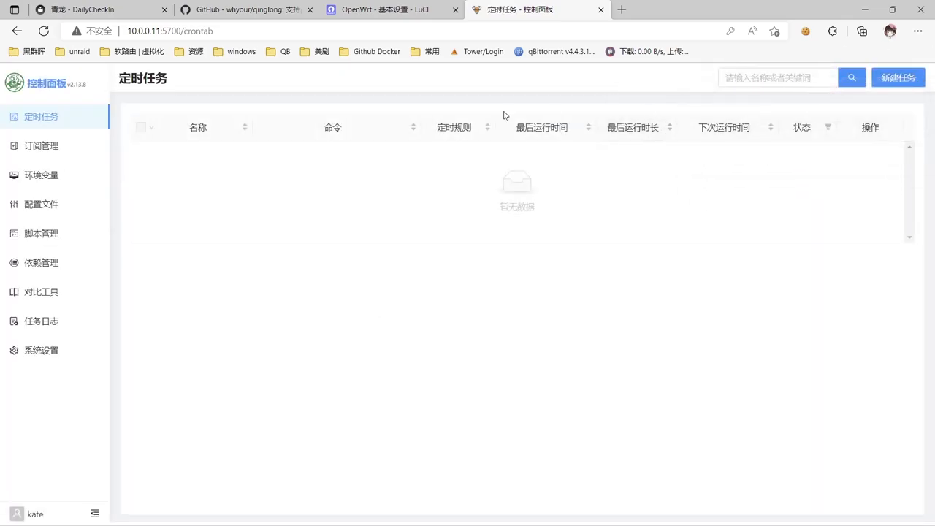
Browse the DailyCheckIn home page and sign-in list, then expand 安装 to reach the 青龙 guide.
click(95, 8)
scroll(335, 142, up, 1)
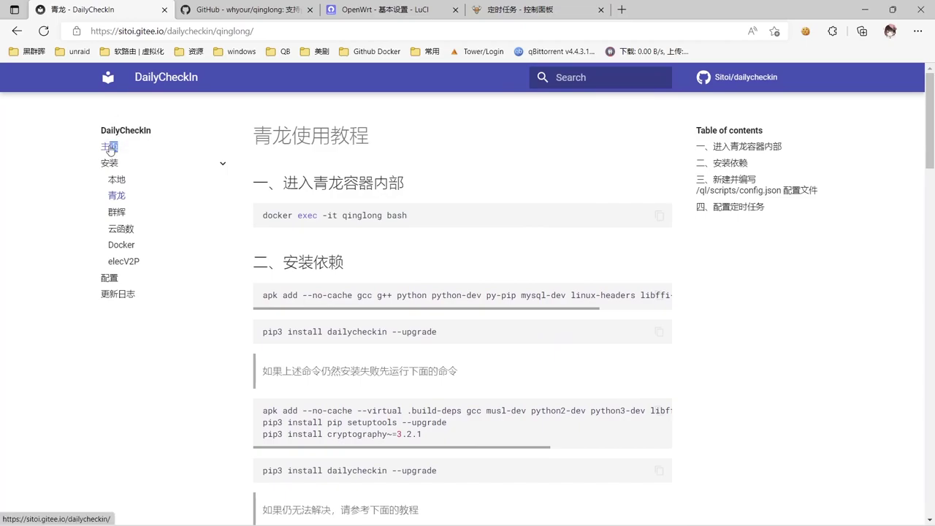
click(109, 149)
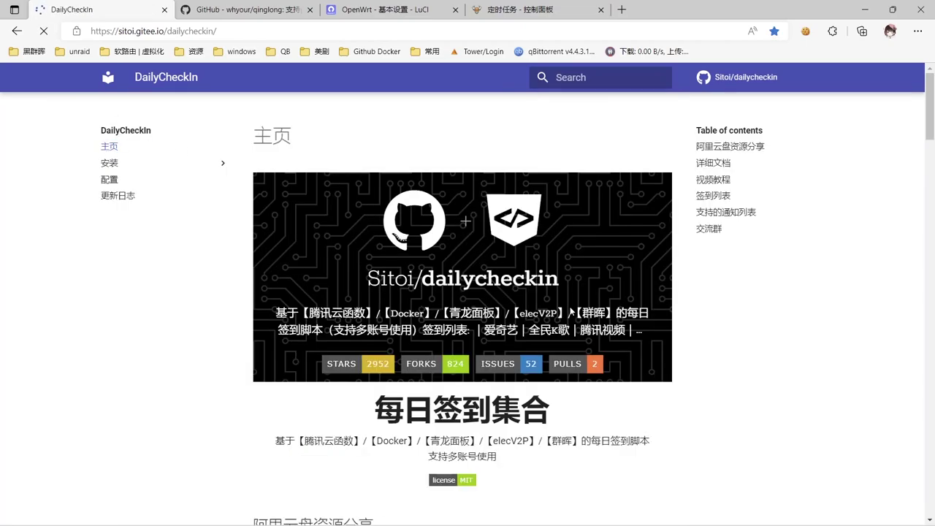
scroll(571, 311, down, 1)
scroll(571, 312, down, 6)
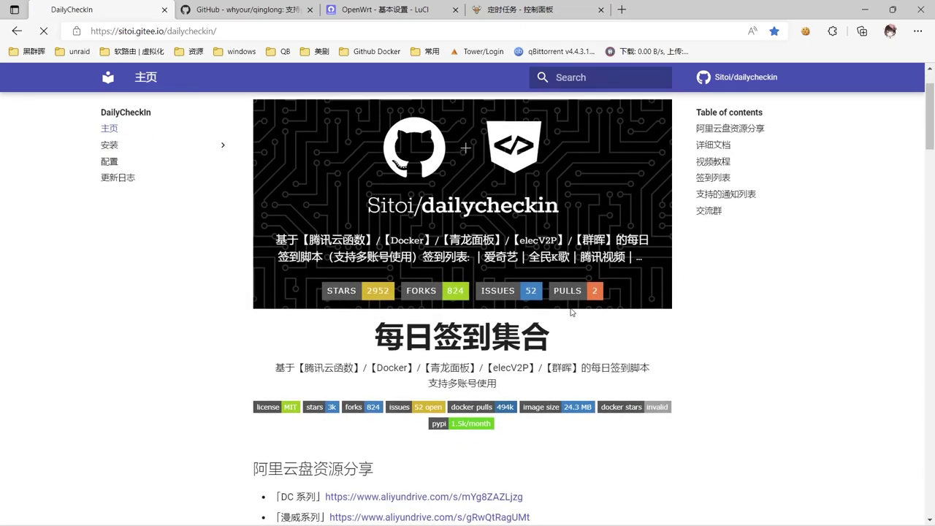
scroll(571, 312, down, 10)
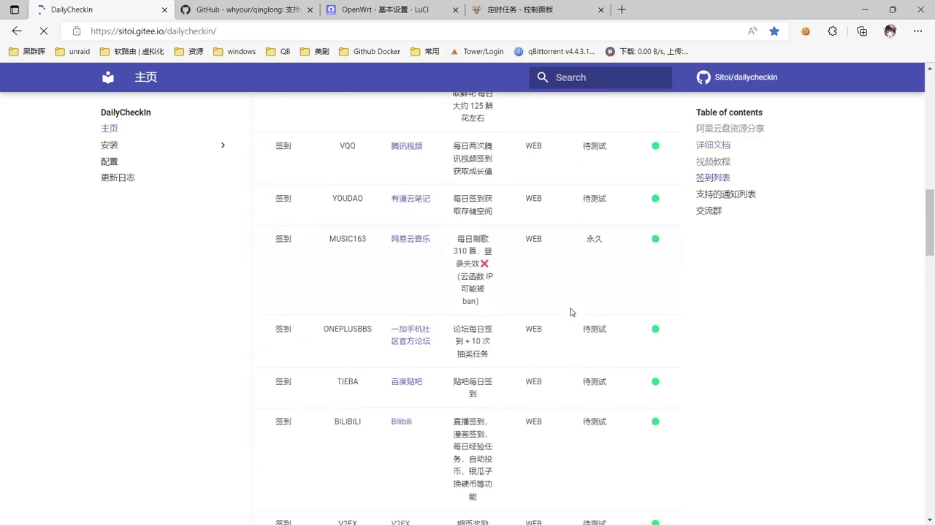
key(Home)
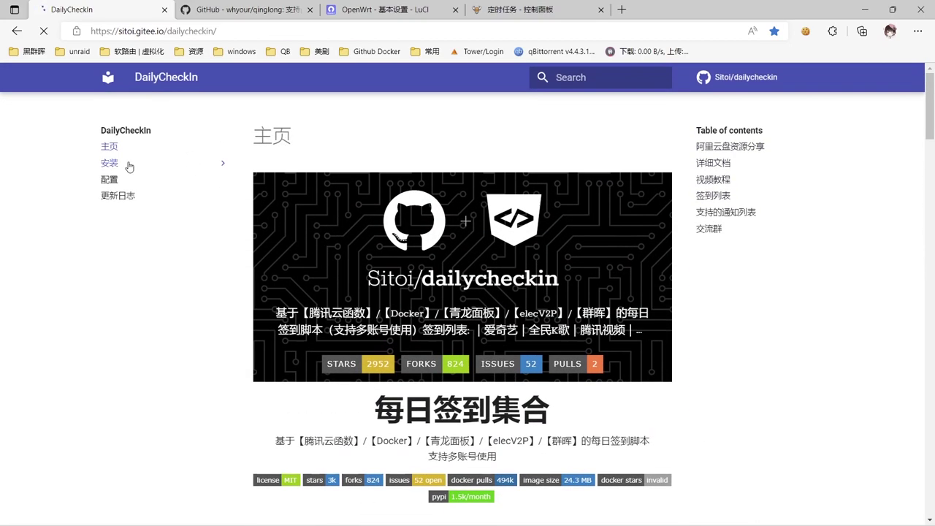
click(124, 165)
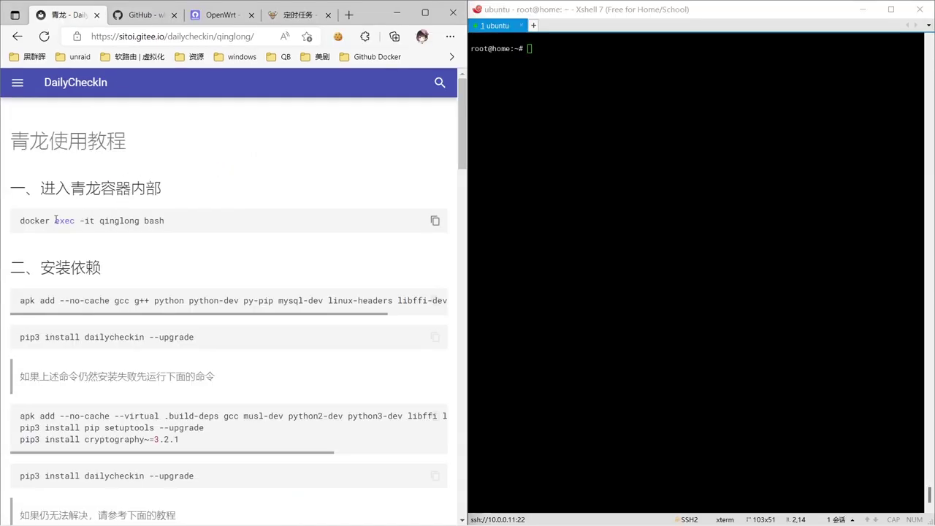
Enter the qinglong container by running podman exec -it qinglong bash.
drag(55, 219, 185, 214)
click(632, 132)
text(podman)
text(exec -it qinglong bash)
key(Return)
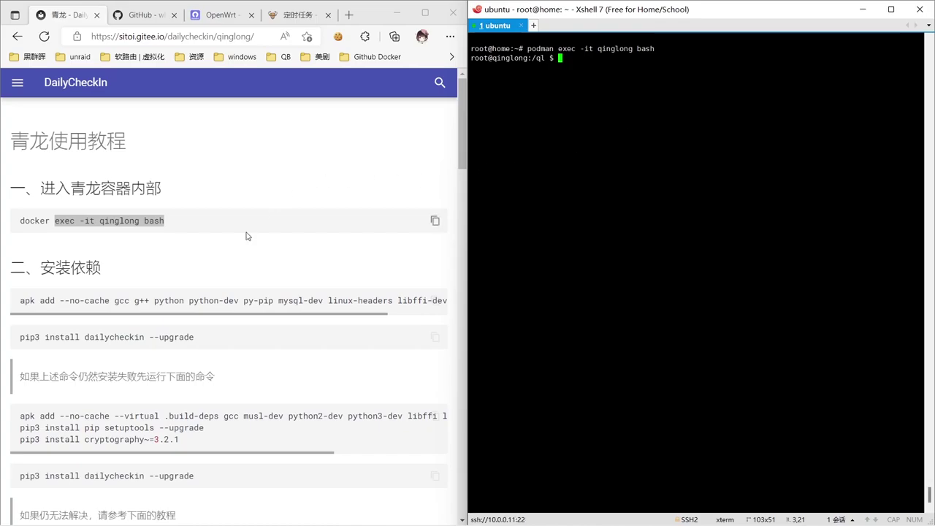
Paste the guide's apk dependency-install command at the container prompt.
click(434, 300)
click(620, 168)
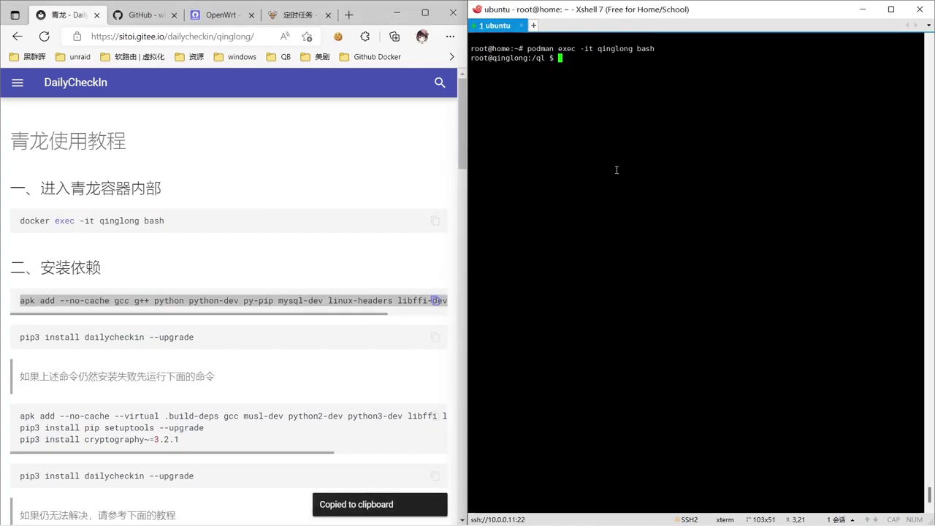
key(shift+Insert)
Change python-dev to python3-dev in the apk command and run the dependency install.
key(Left)
key(Left)
key(Left)
key(Left)
key(Left)
key(Left)
key(Left)
key(Left)
key(Left)
key(Left)
key(Left)
key(Left)
key(Left)
key(Left)
key(Left)
key(Left)
key(Left)
key(Left)
key(Left)
key(Left)
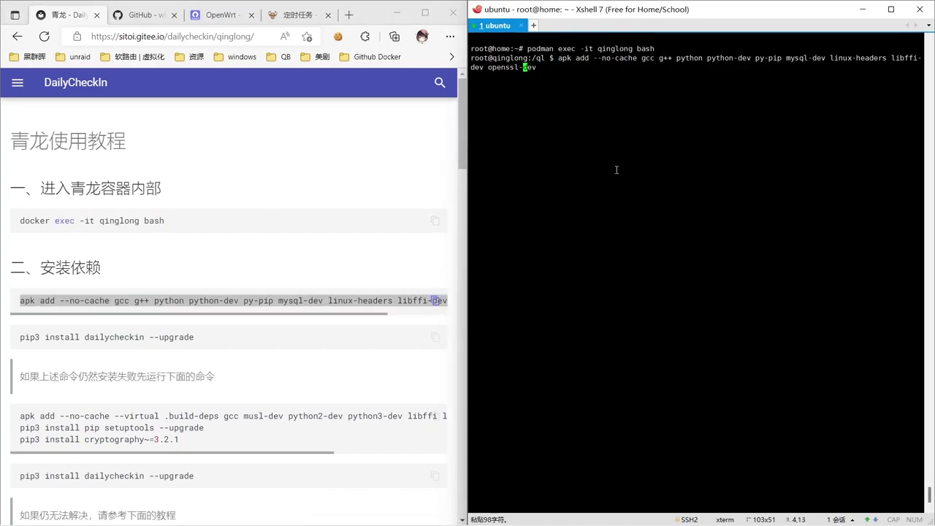
key(Left)
key(Left)
key(Left)
key(Left)
key(Left)
key(Left)
key(Left)
key(Left)
key(Left)
key(Left)
key(Left)
key(Left)
key(Left)
key(Left)
key(Left)
key(Left)
key(Left)
key(Left)
key(Left)
key(Left)
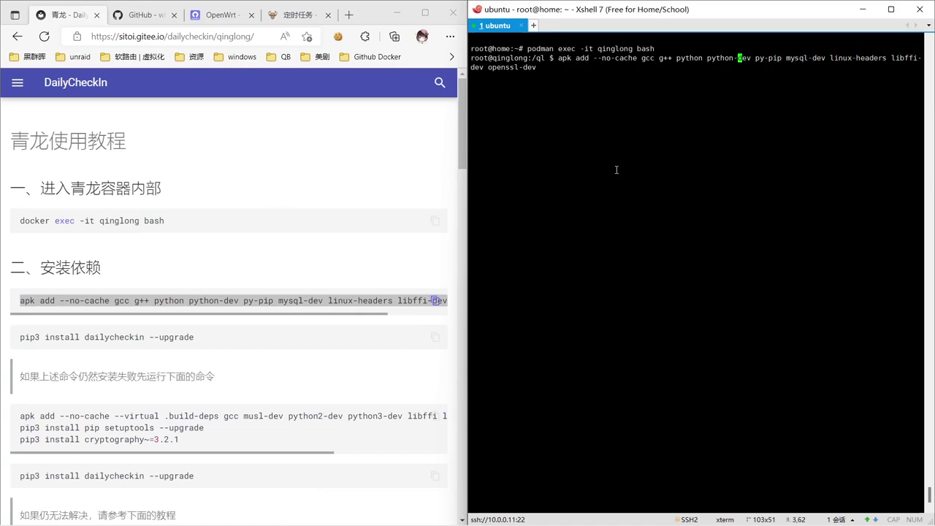
text(3)
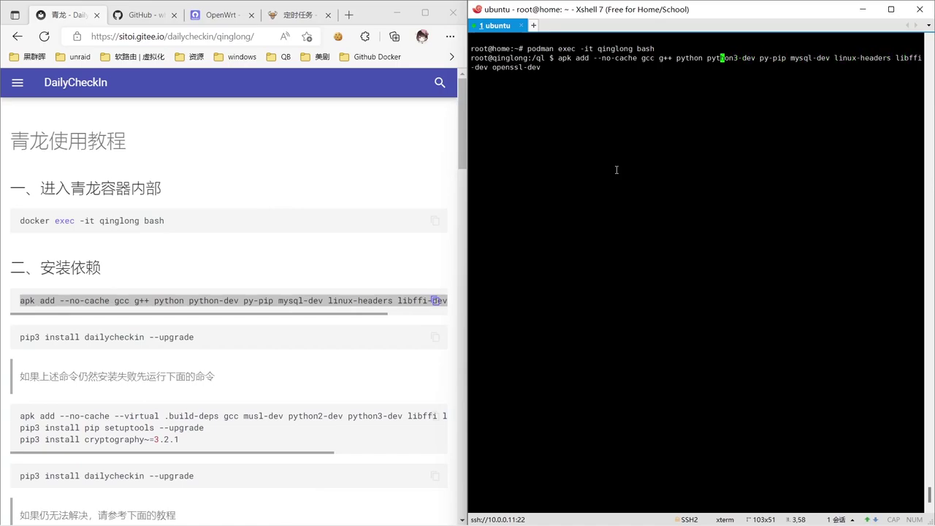
key(Right)
text(3)
key(Return)
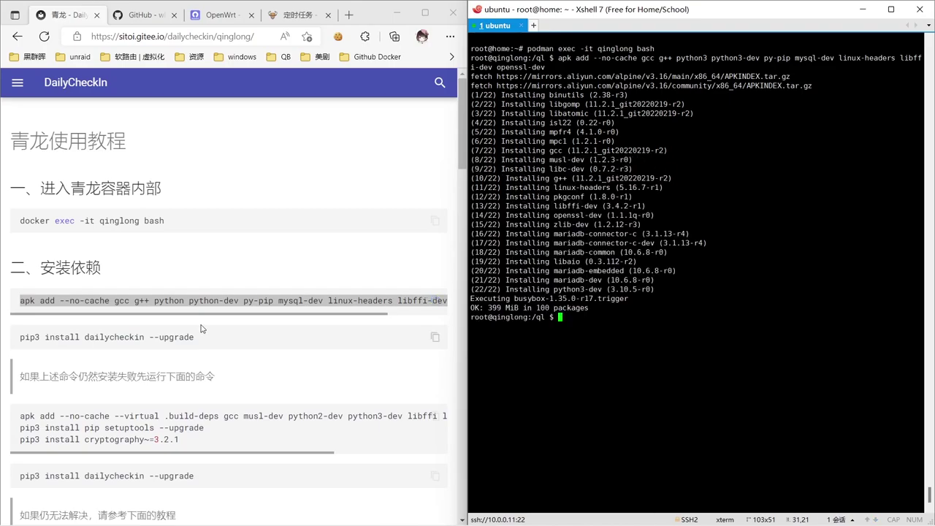
Run pip3 install dailycheckin --upgrade from the guide in the container.
click(435, 337)
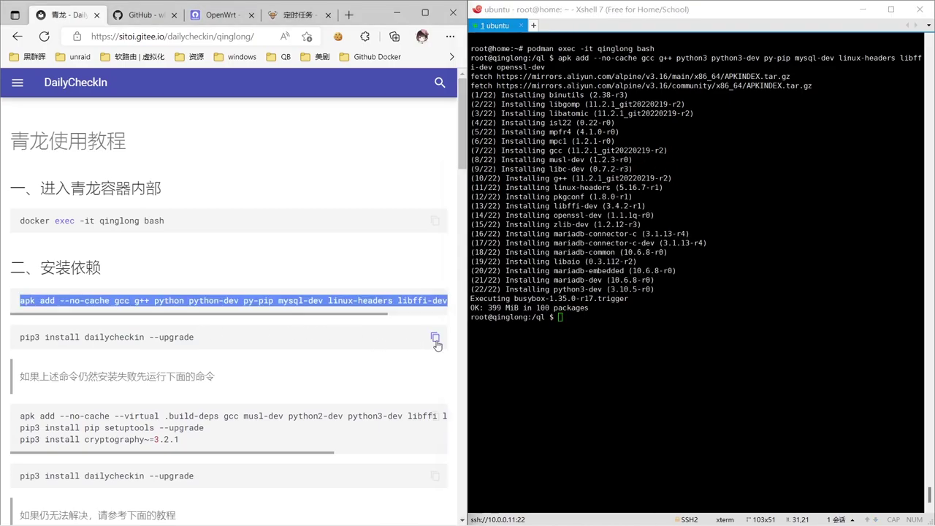
click(583, 329)
right_click(583, 329)
key(Return)
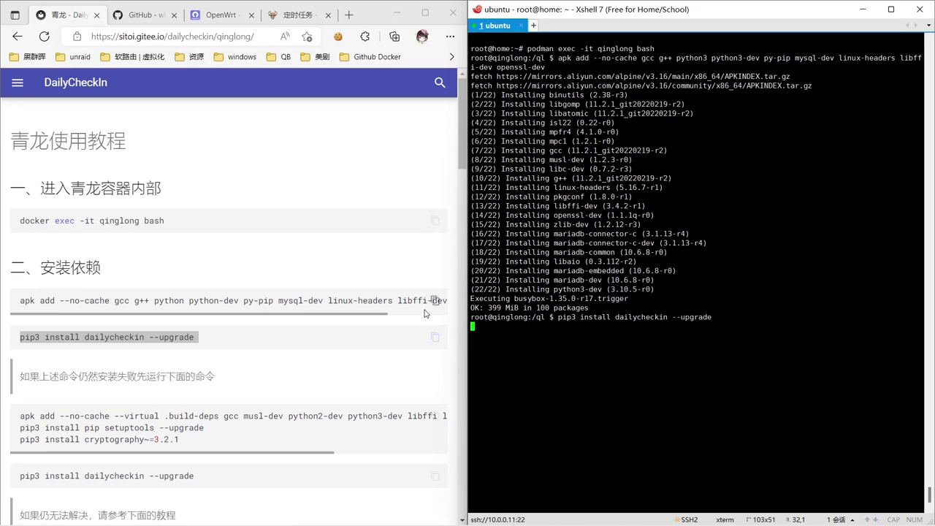
Scroll the guide to its configuration section and select the config.json file name.
scroll(322, 374, down, 2)
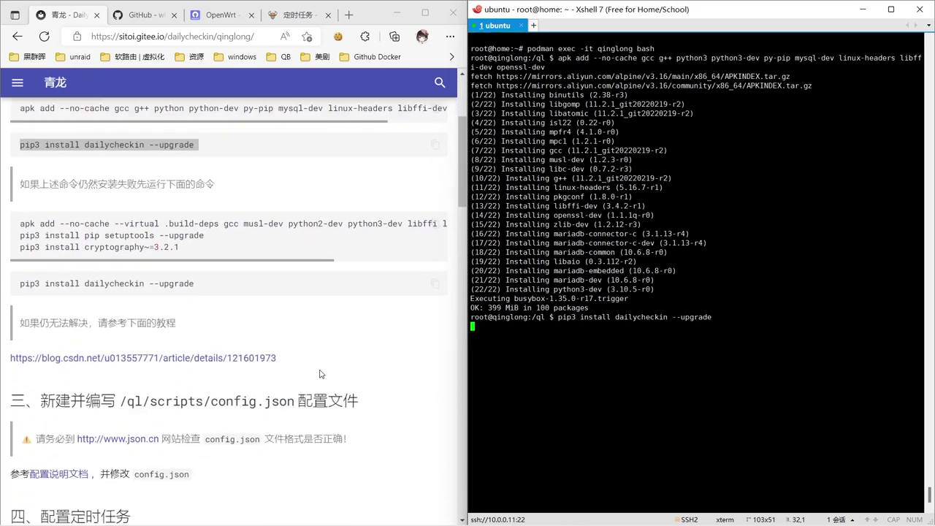
scroll(319, 373, down, 2)
scroll(233, 318, down, 1)
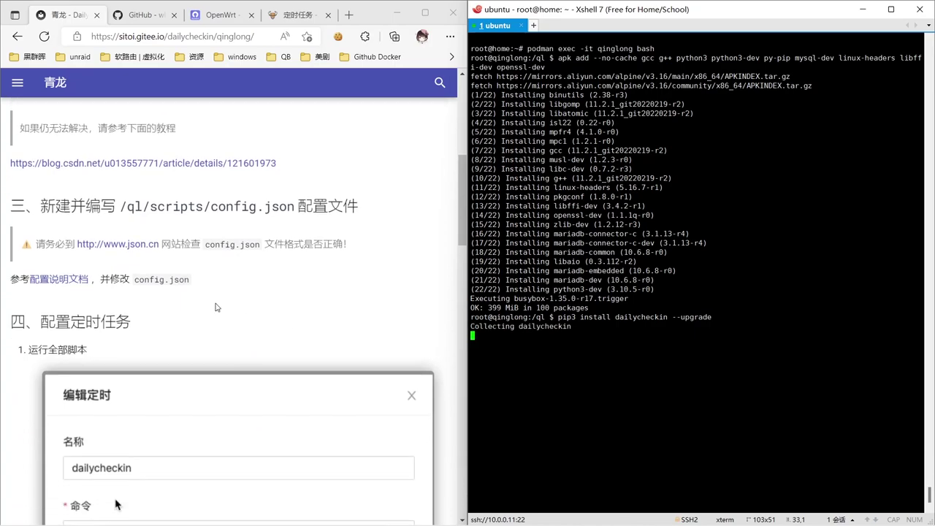
drag(133, 283, 189, 280)
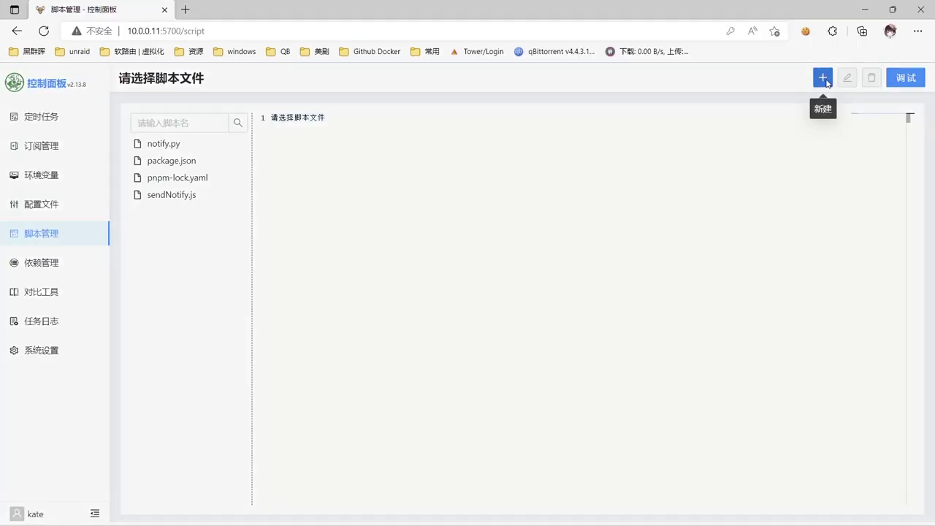
Create a new script named config.json in 脚本管理.
click(822, 77)
click(420, 297)
key(ctrl+v)
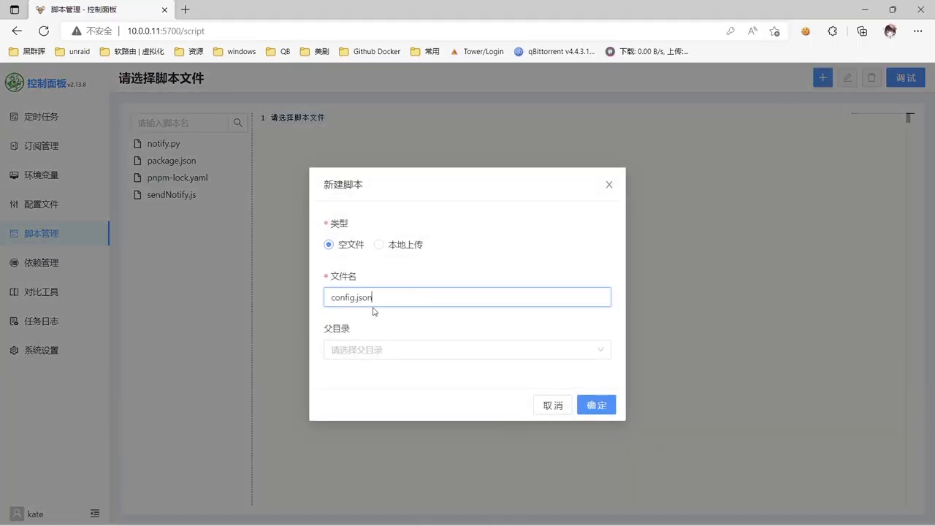
click(600, 405)
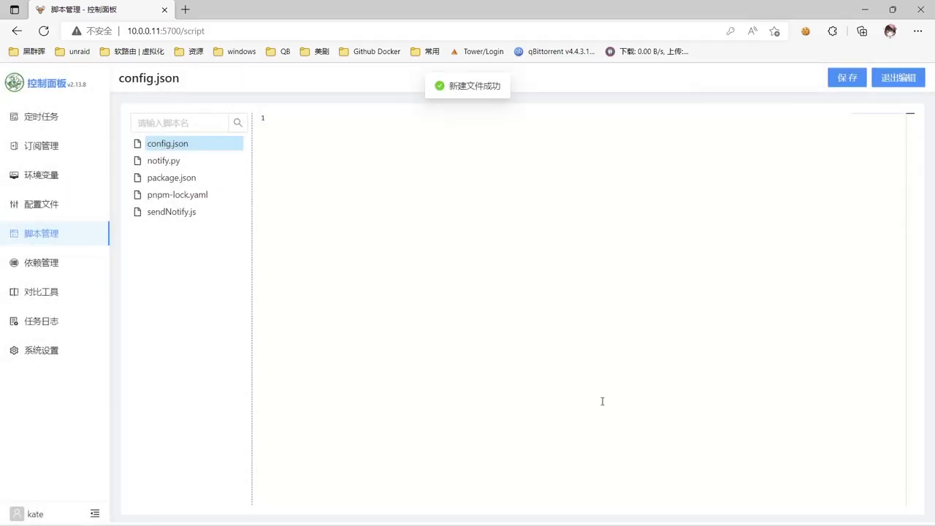
Paste the docs' sample DailyCheckIn configuration into config.json.
key(alt+Tab)
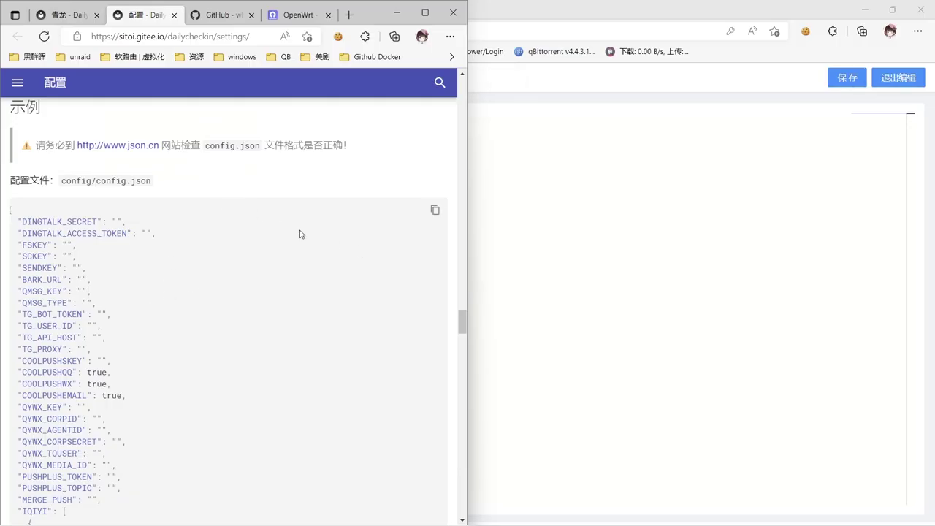
click(433, 211)
click(541, 202)
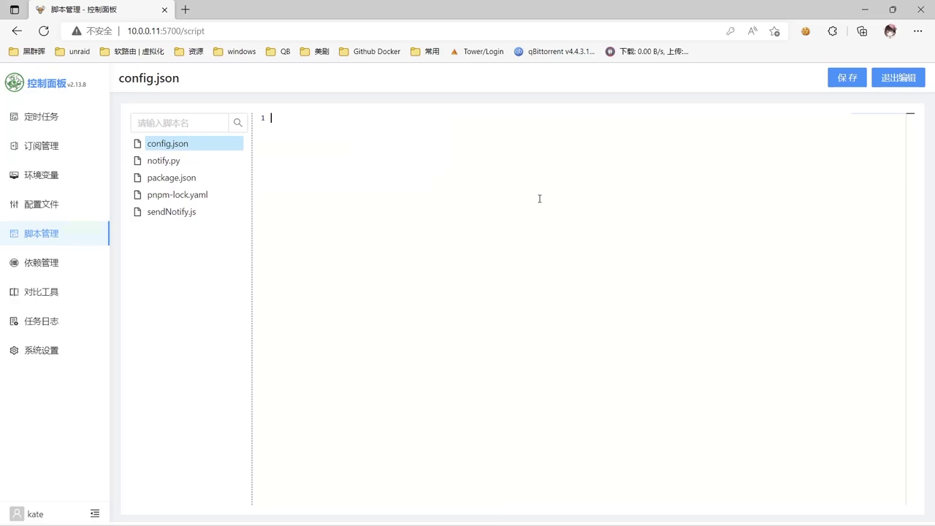
key(ctrl+v)
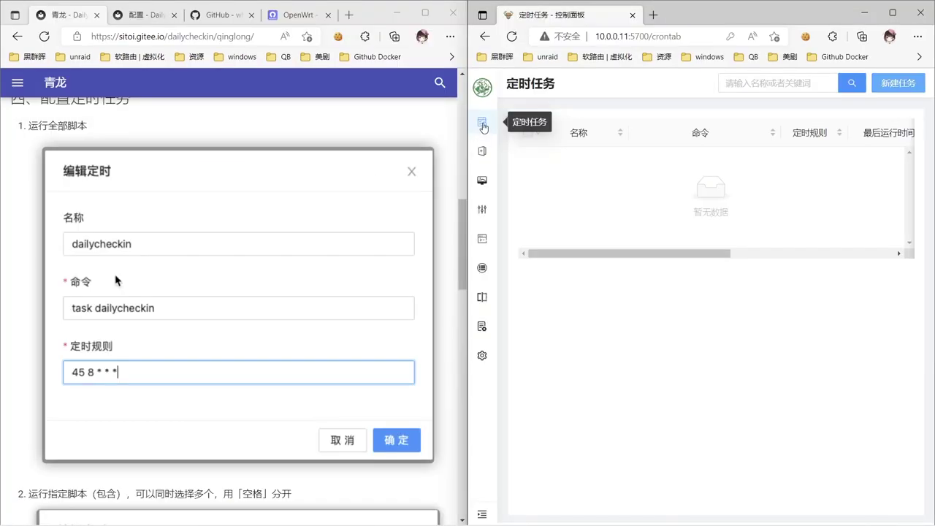
Create the dailycheckin task running task dailycheckin on schedule 45 8 * * *.
click(895, 83)
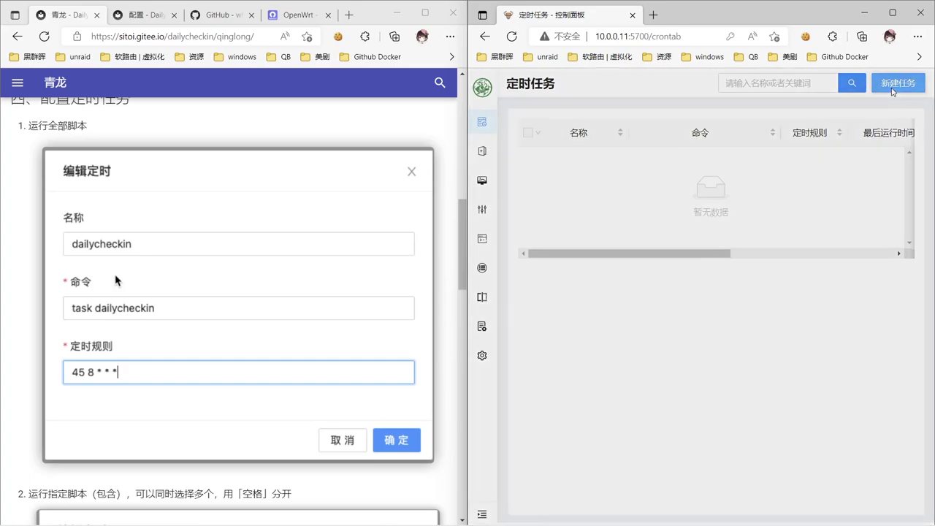
click(647, 219)
text(dailycheckin)
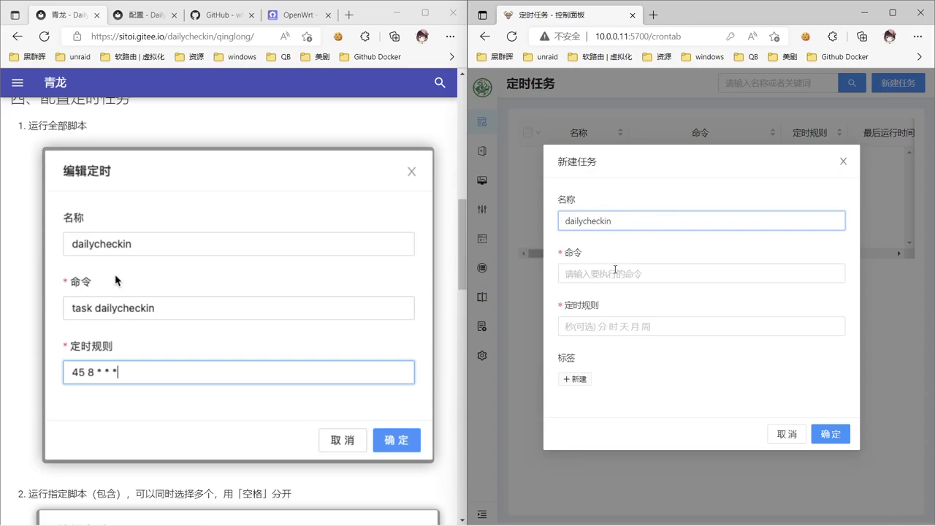
click(616, 272)
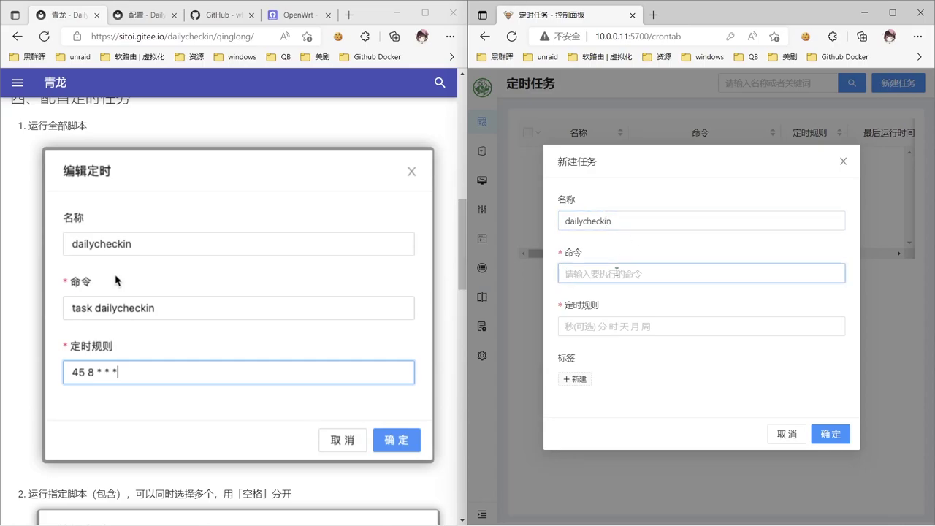
text(task dailycheckin)
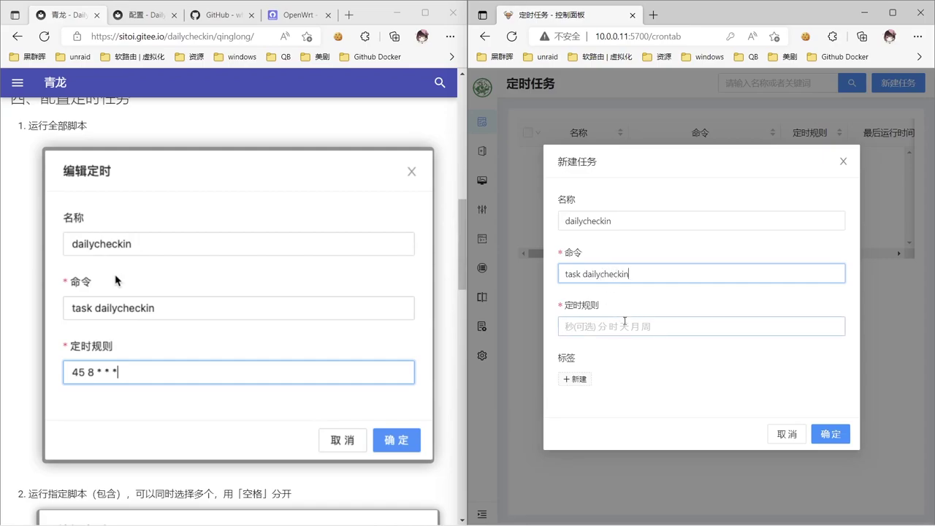
click(621, 325)
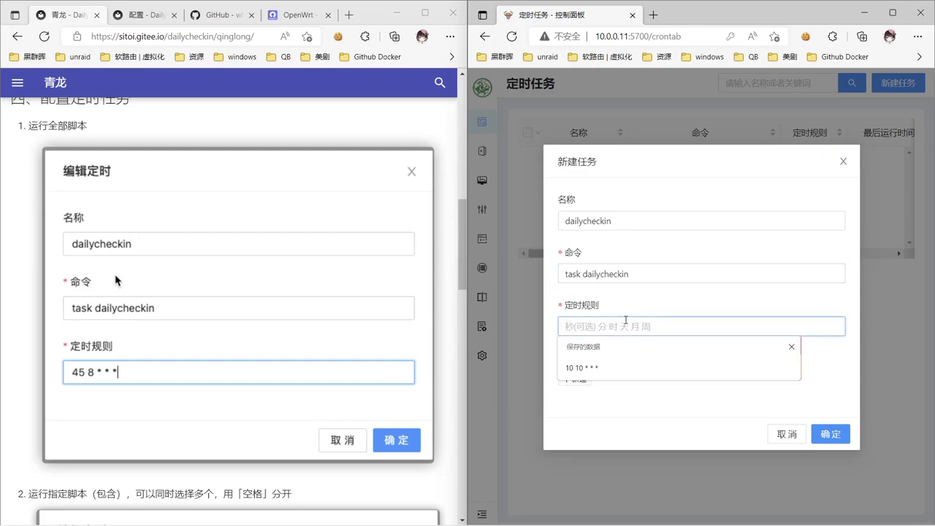
text(45 )
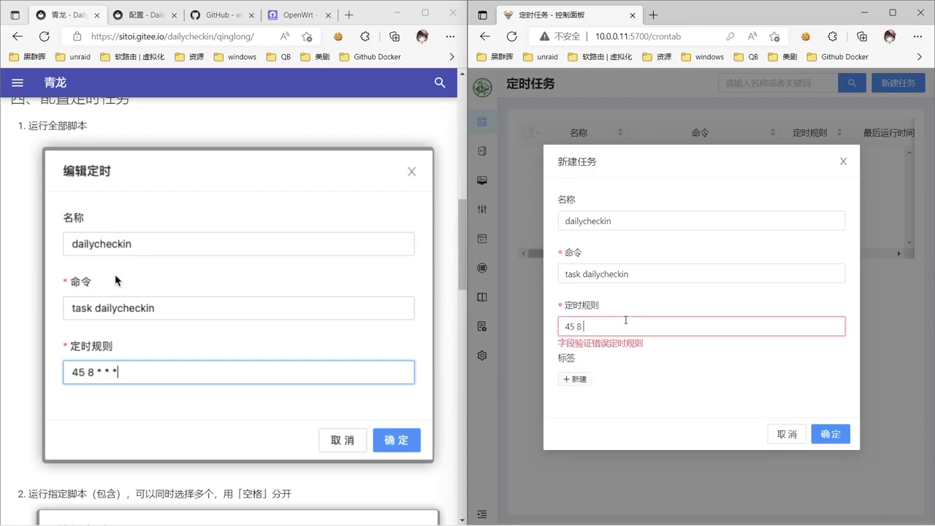
text(8 * * *)
click(846, 438)
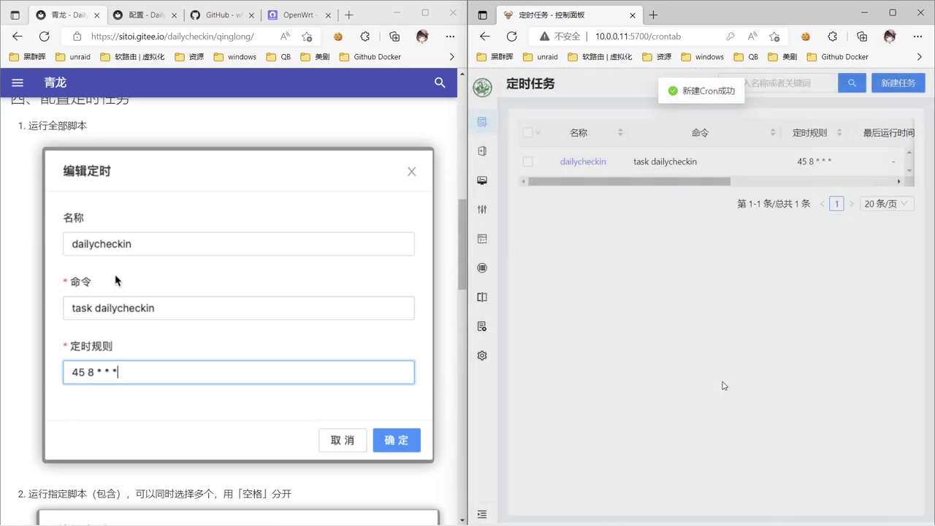
scroll(293, 388, down, 1)
scroll(293, 387, down, 10)
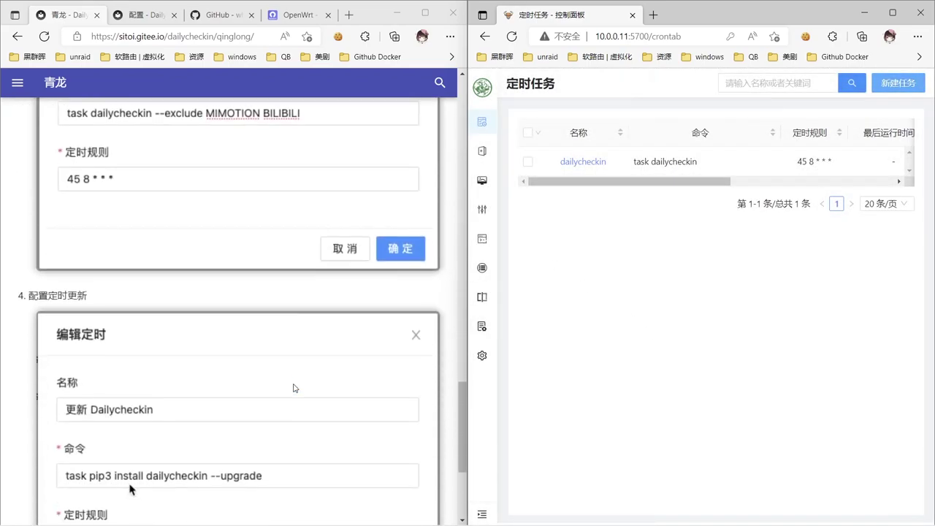
scroll(293, 387, up, 3)
scroll(293, 388, down, 5)
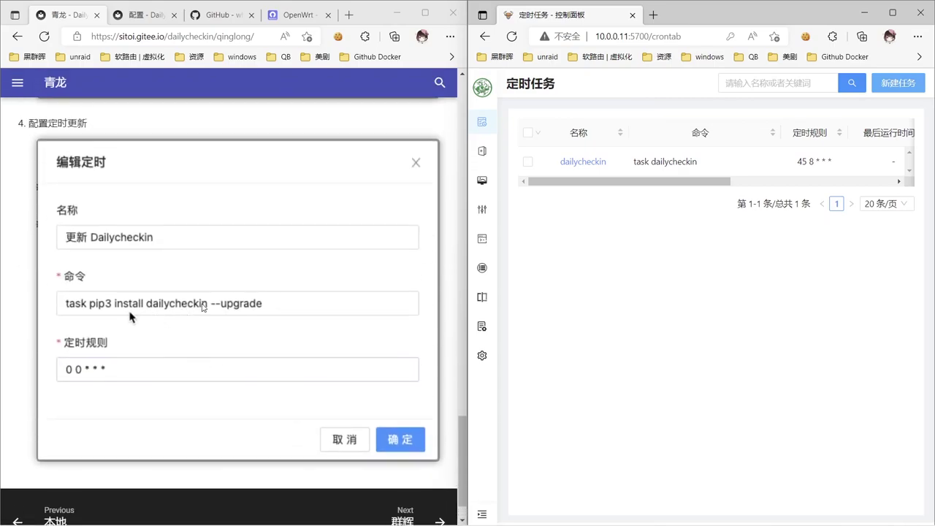
Add the 更新Dailycheckin task running pip3 install dailycheckin --upgrade at 0 0 * * *.
click(909, 83)
click(693, 224)
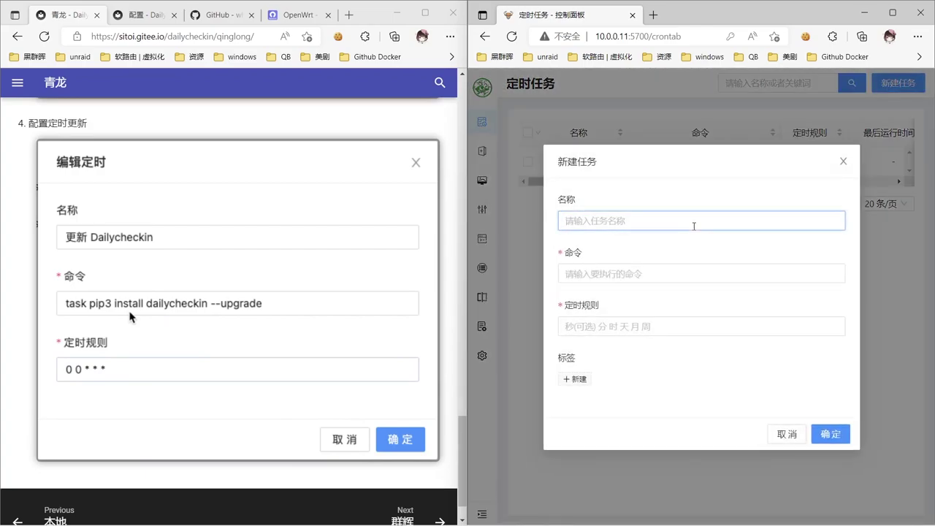
text(gengxin)
key(space)
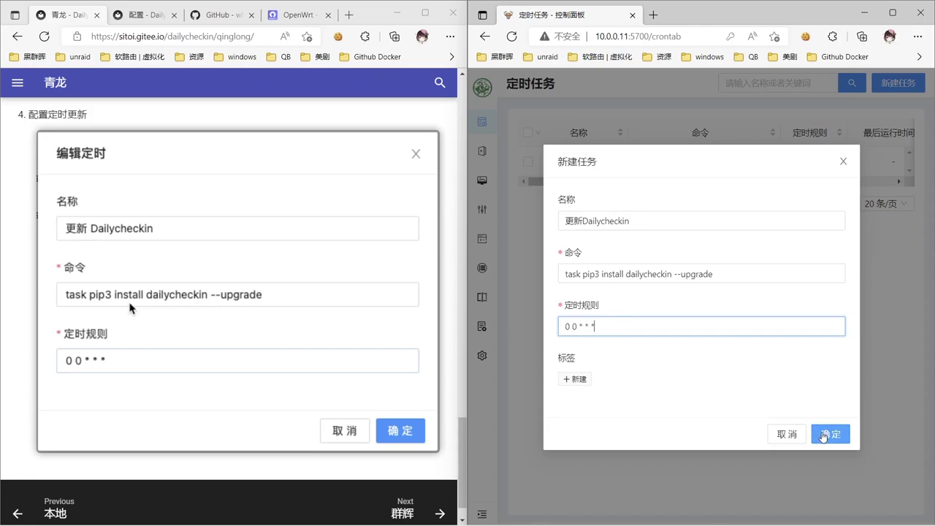
click(823, 436)
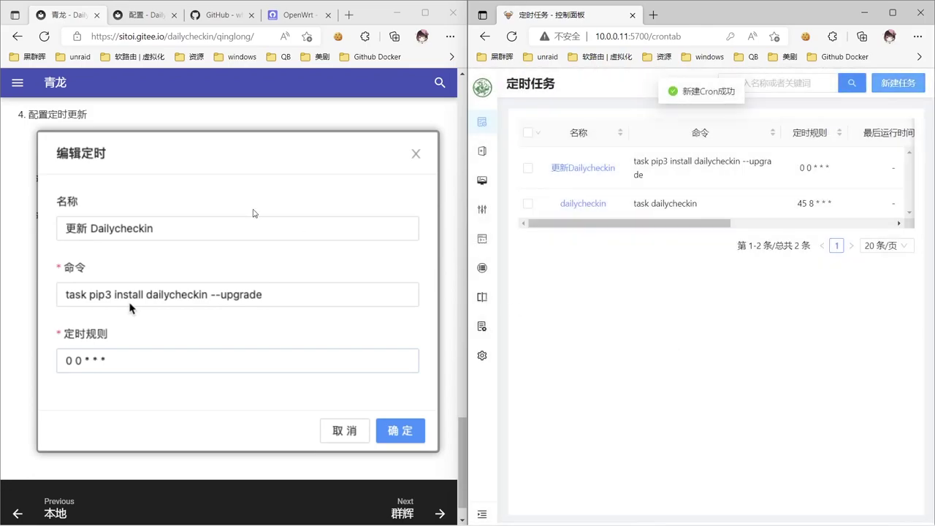
scroll(219, 209, up, 10)
scroll(218, 209, down, 1)
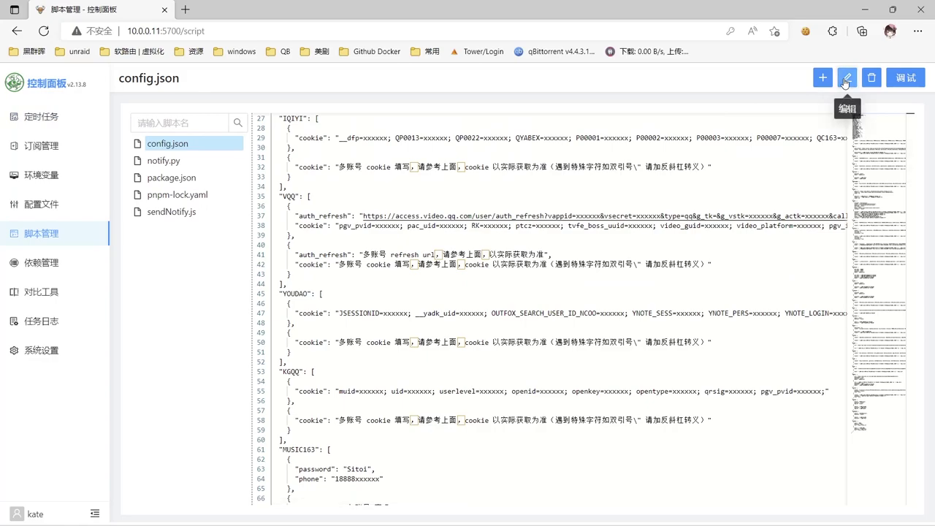
Replace the first VQQ entry (lines 35–39) in config.json with the pasted entry.
click(846, 77)
click(340, 216)
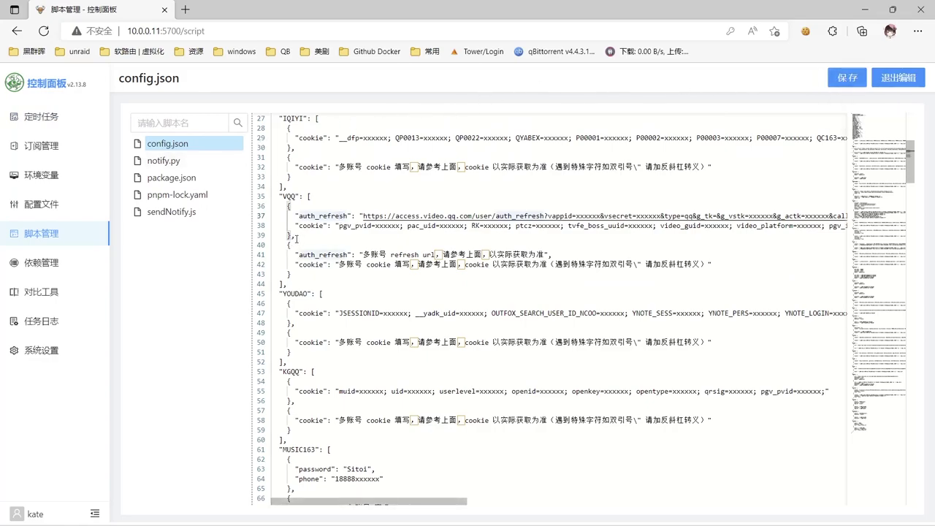
drag(296, 238, 280, 195)
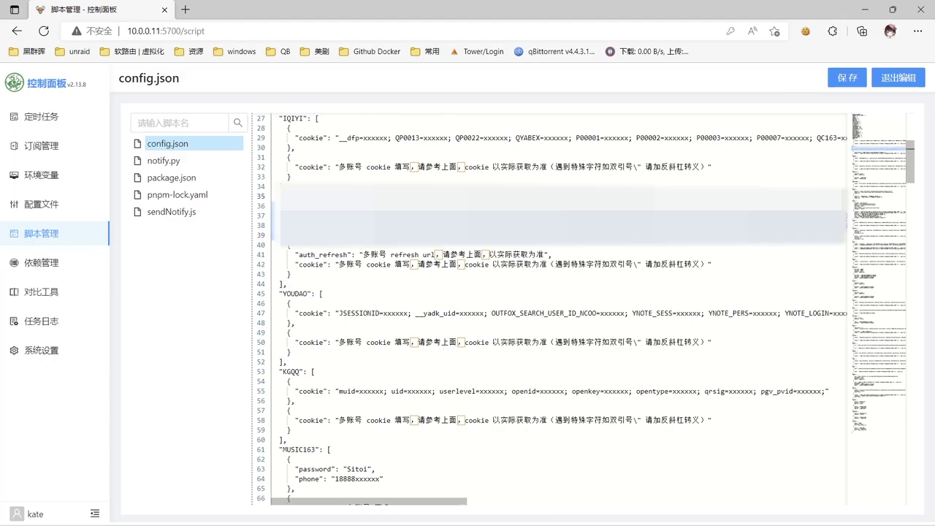
key(ctrl+v)
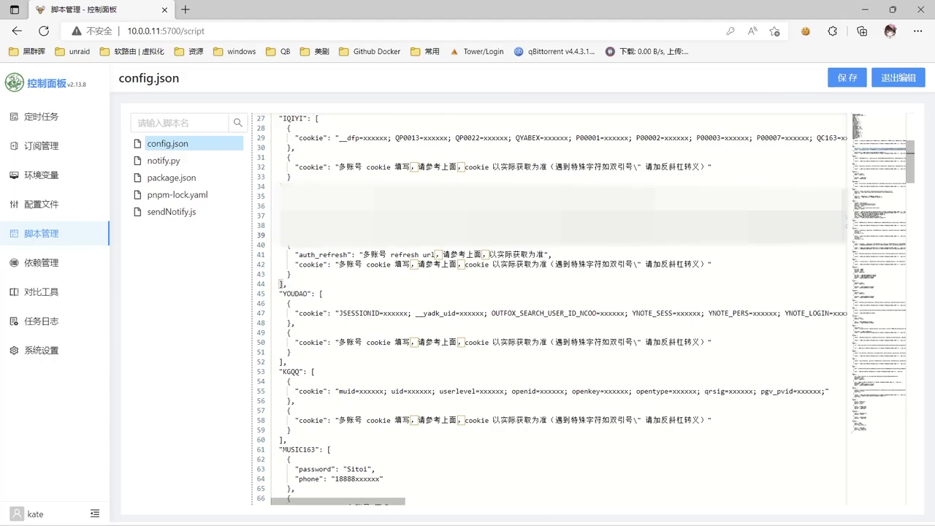
Run the dailycheckin task manually and review its sign-in log.
key(alt+Left)
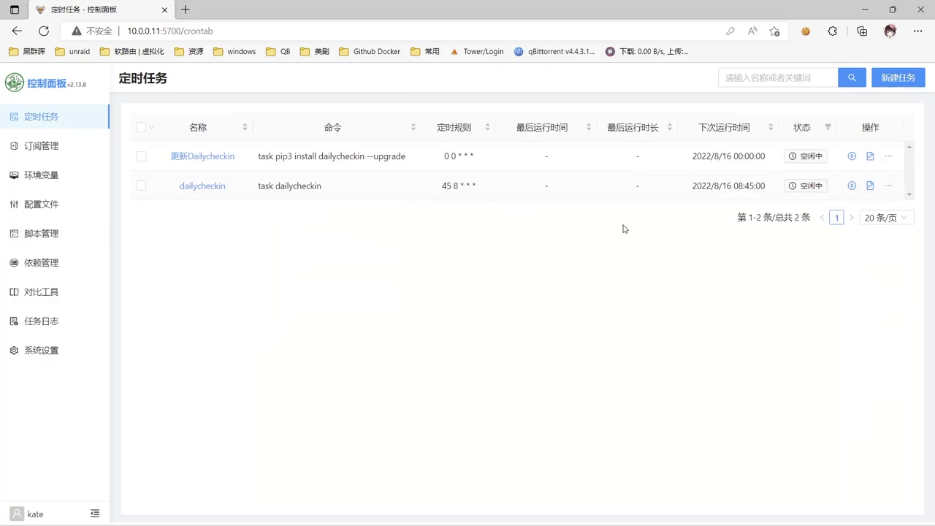
click(851, 187)
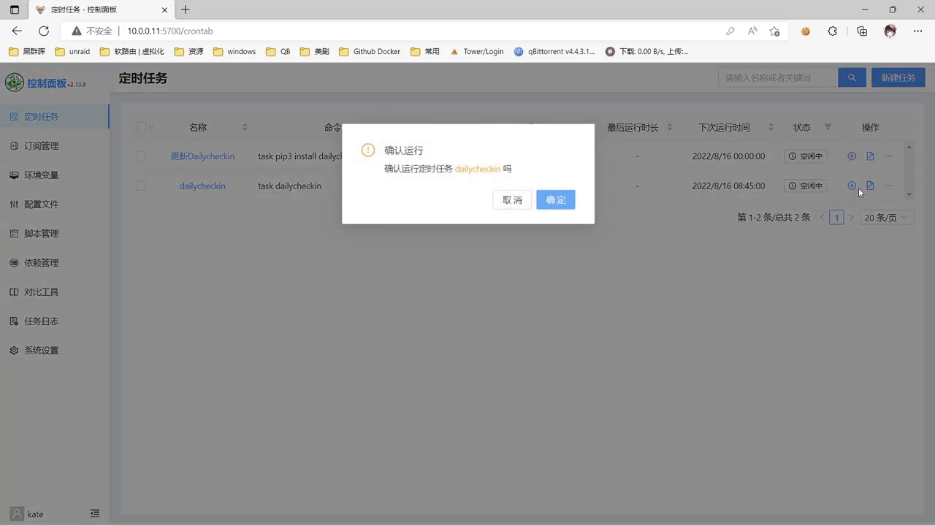
click(567, 202)
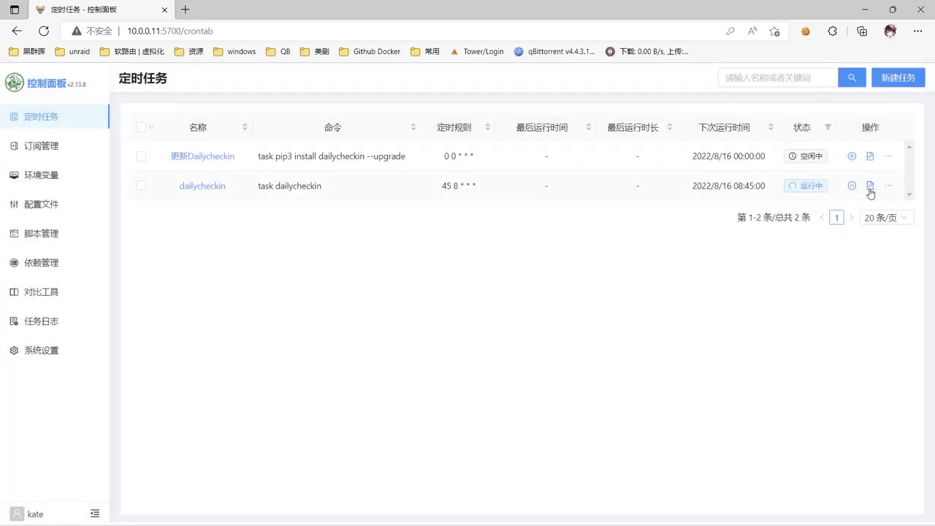
click(870, 187)
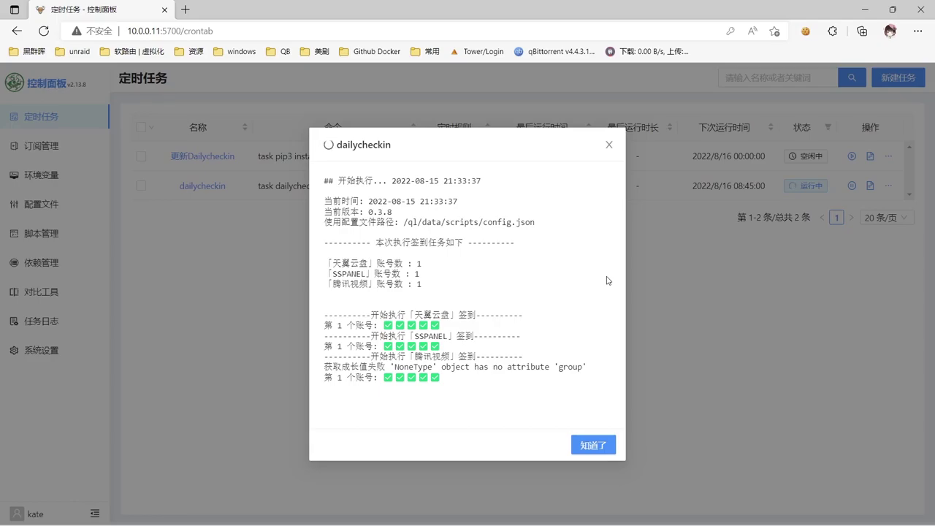
click(599, 445)
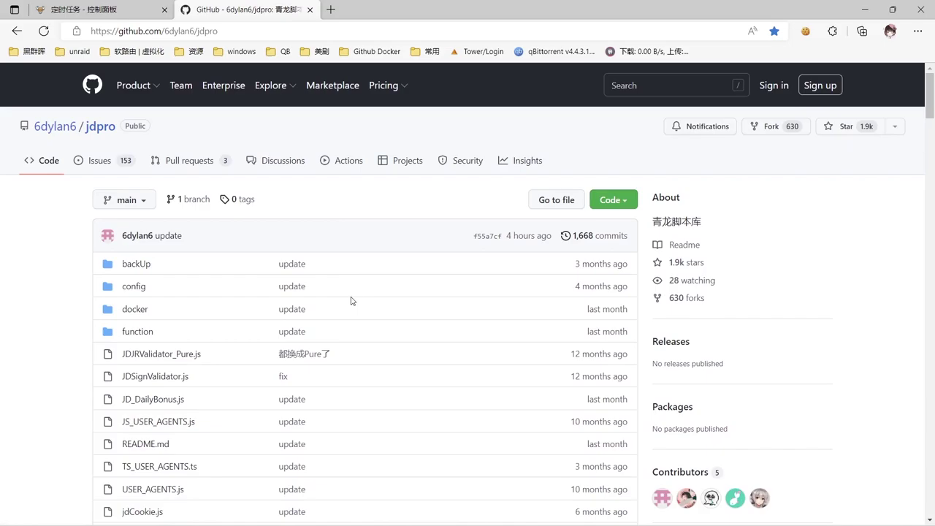
Review the jdpro README's 拉库指令 pull-command section on GitHub.
scroll(350, 300, down, 20)
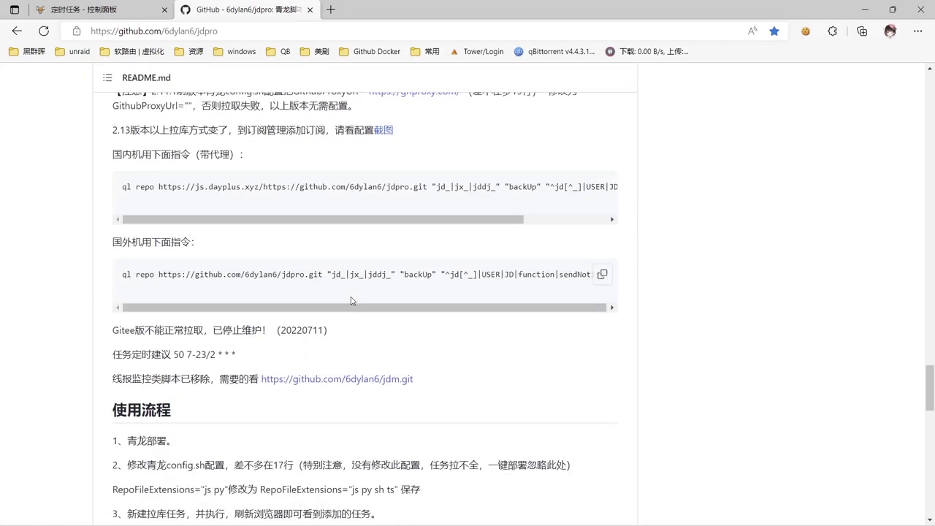
scroll(350, 300, up, 2)
drag(501, 9, 177, 49)
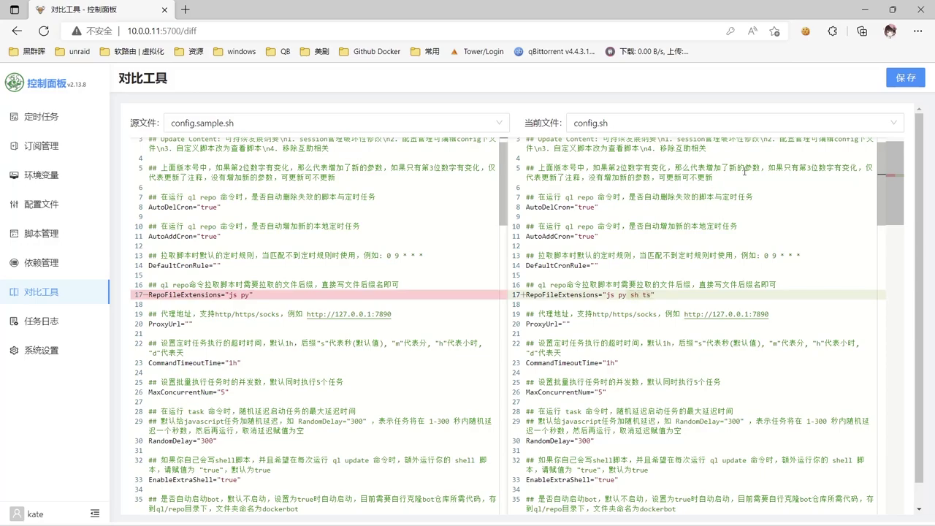
Save config.sh, then start a JDPRO subscription linked to the jdpro repository URL.
click(905, 78)
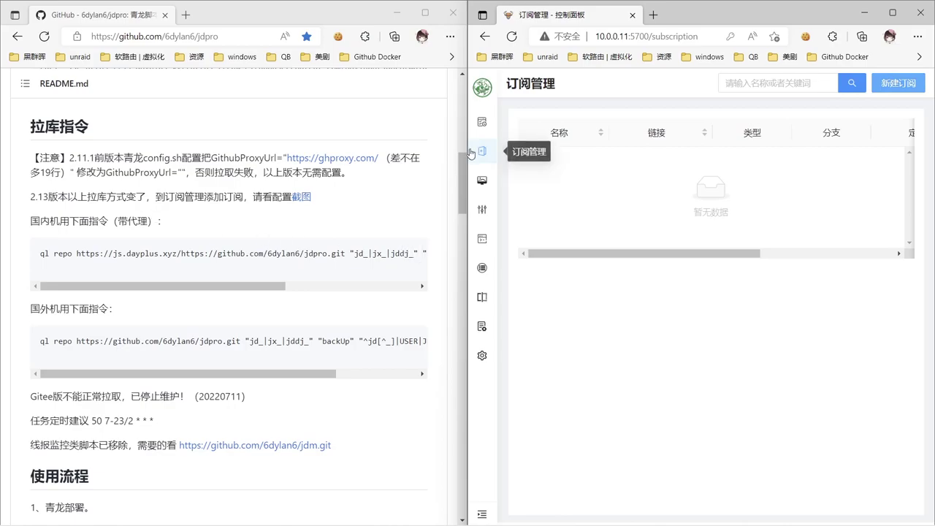
click(903, 80)
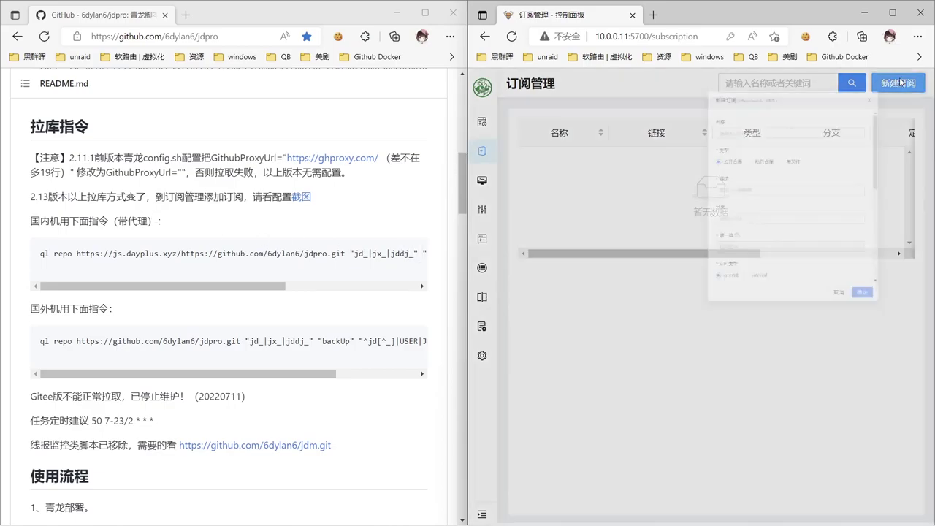
click(671, 181)
text(JDPRO)
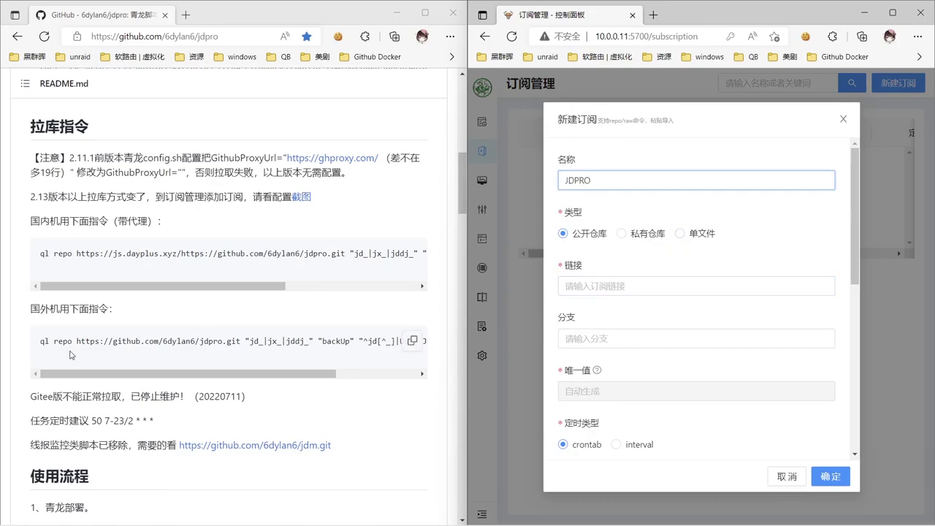
drag(77, 342, 241, 336)
key(ctrl+c)
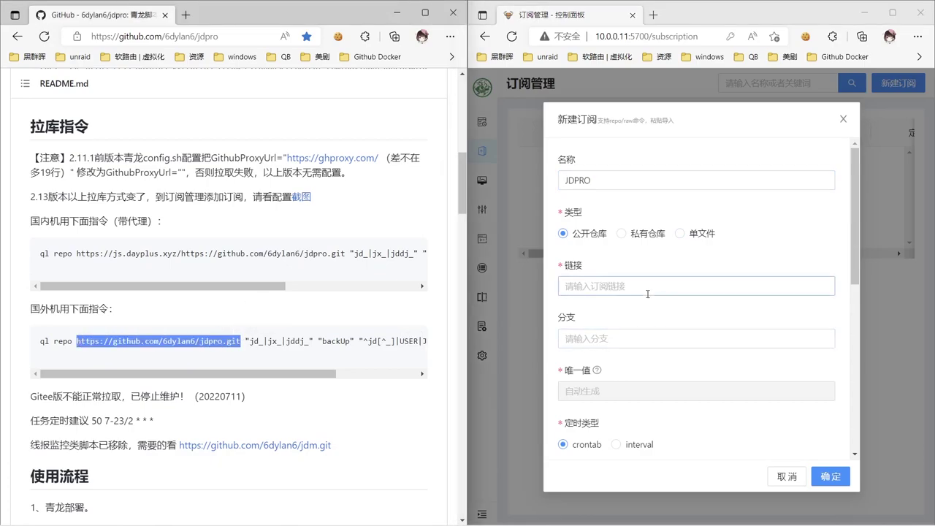
click(647, 288)
key(ctrl+v)
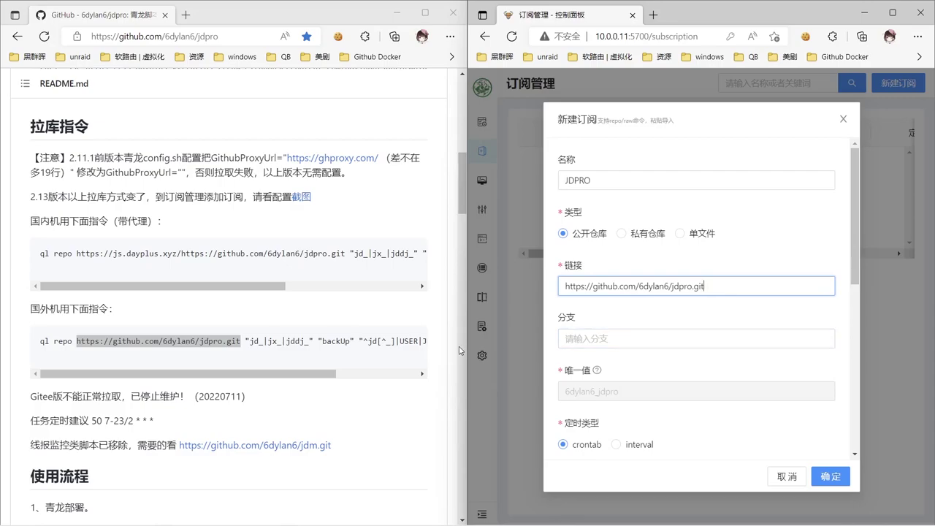
Fill in whitelist jd_|jx_|jddj_, blacklist backUp and the dependency file pattern from the README.
click(251, 342)
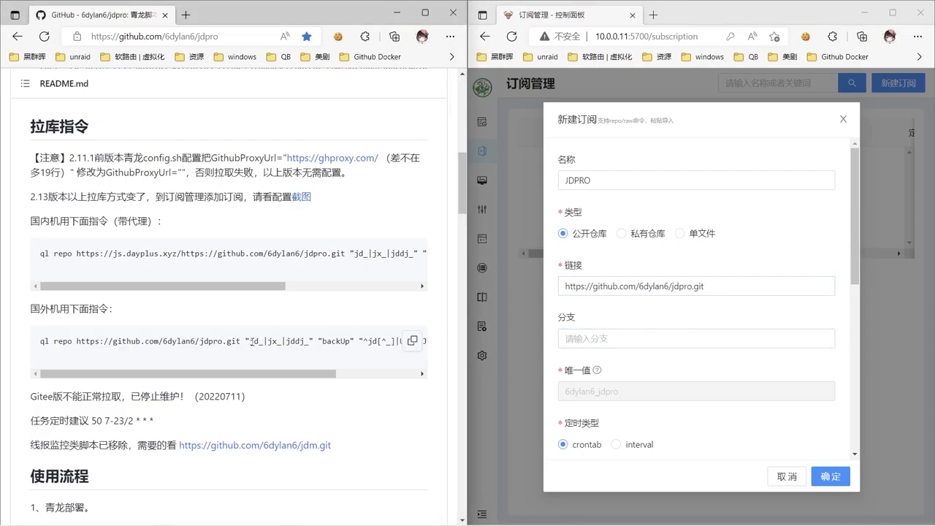
drag(252, 342, 309, 341)
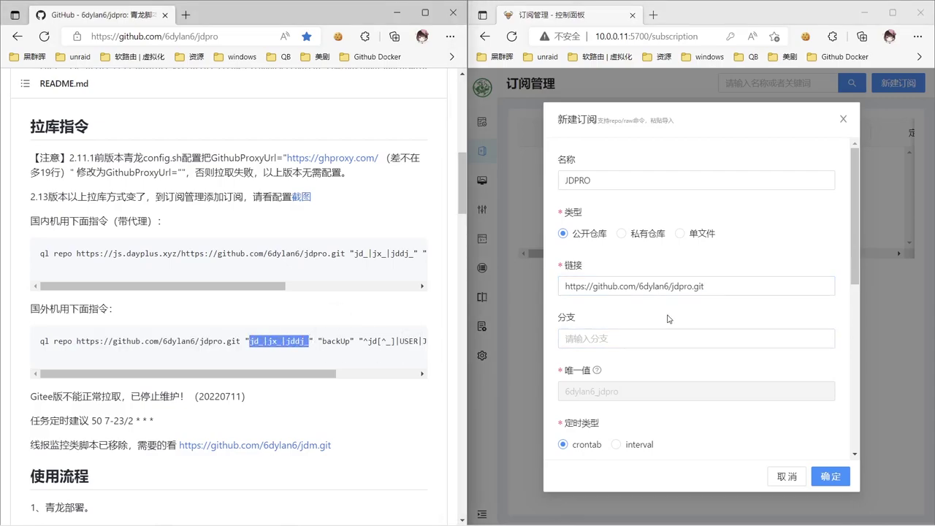
scroll(669, 319, down, 4)
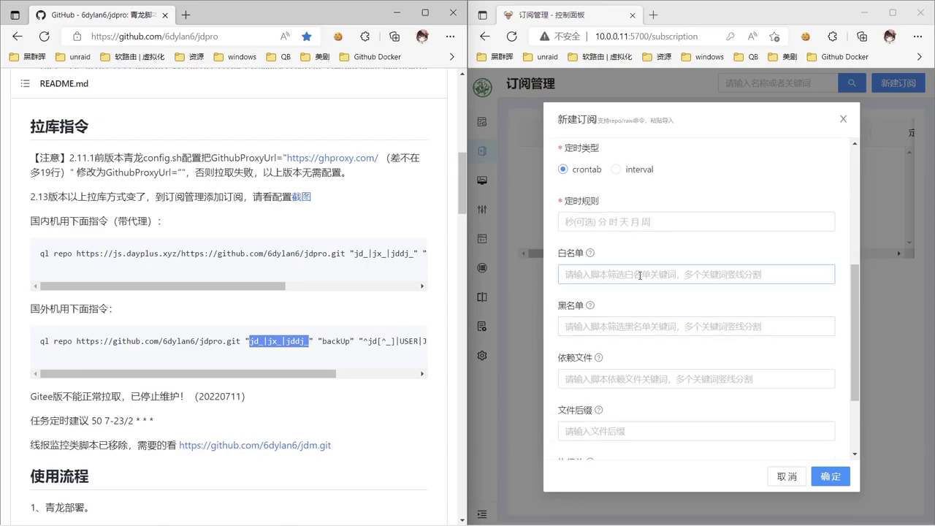
click(640, 275)
key(ctrl+v)
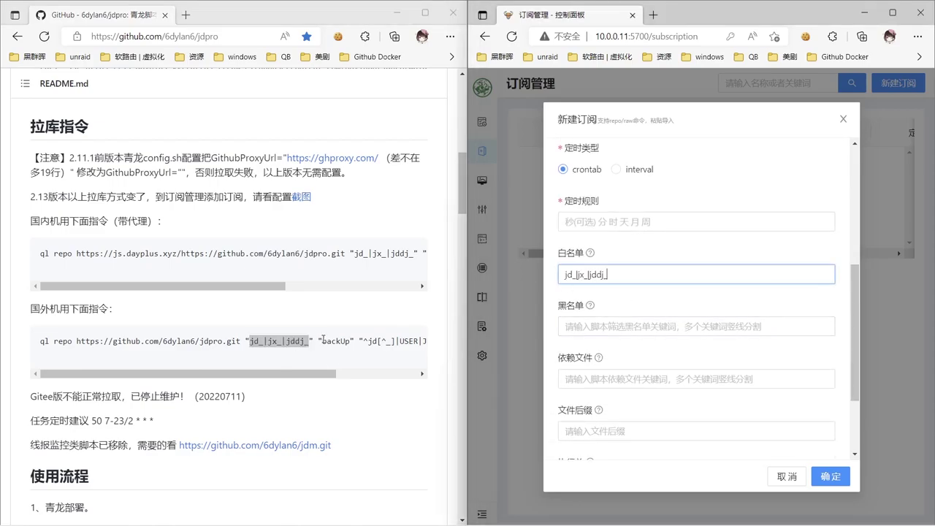
drag(323, 341, 346, 341)
key(ctrl+c)
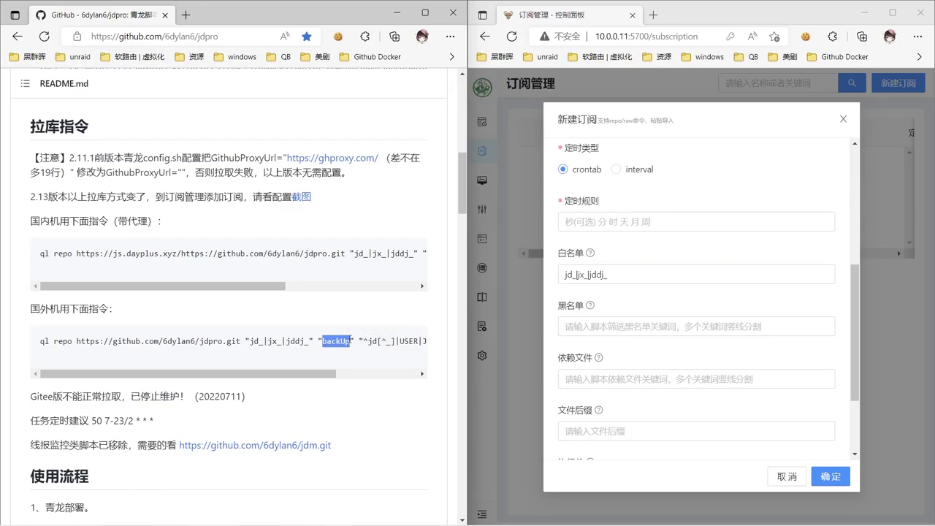
click(613, 322)
key(ctrl+v)
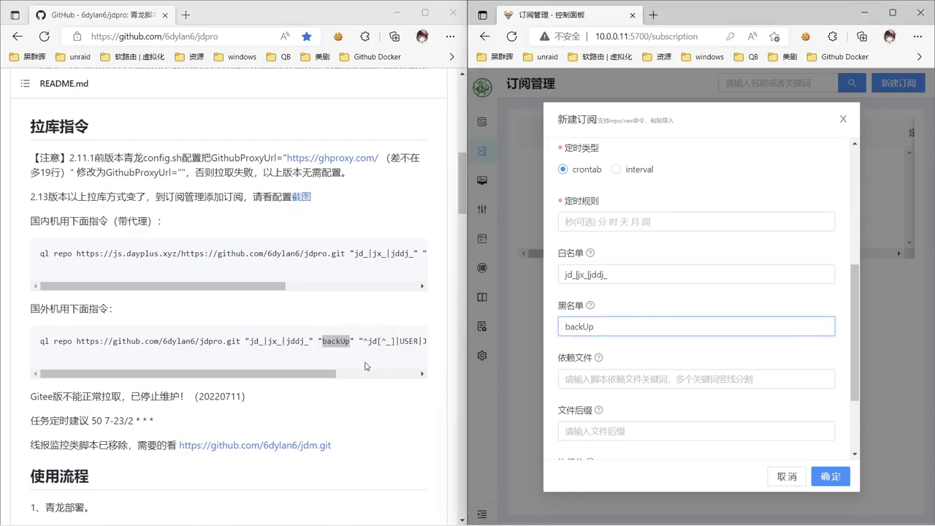
drag(365, 340, 419, 340)
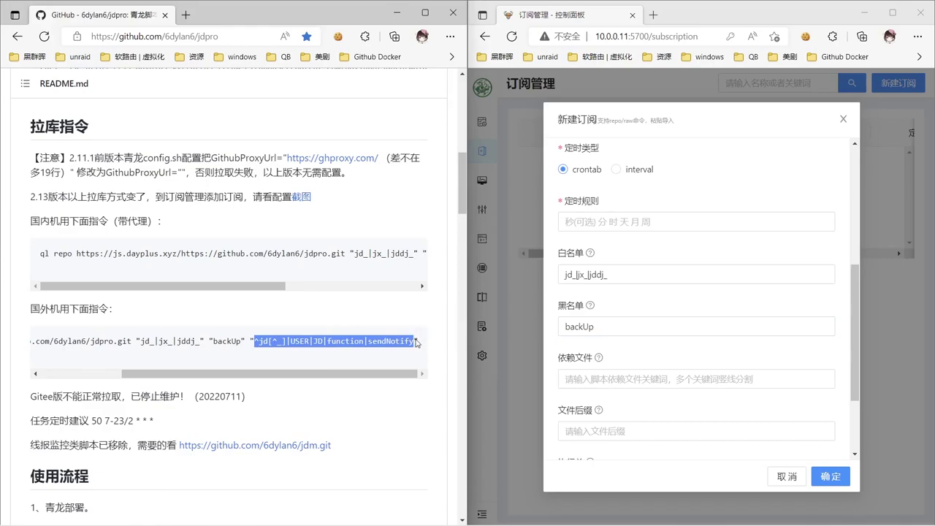
click(609, 378)
key(ctrl+v)
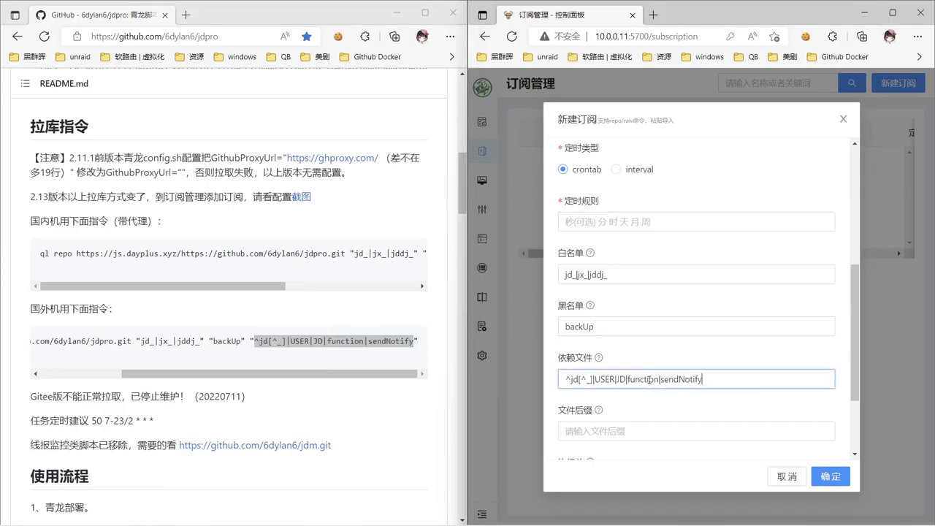
Schedule the JDPRO subscription at 0 0 * * * and save it.
click(669, 222)
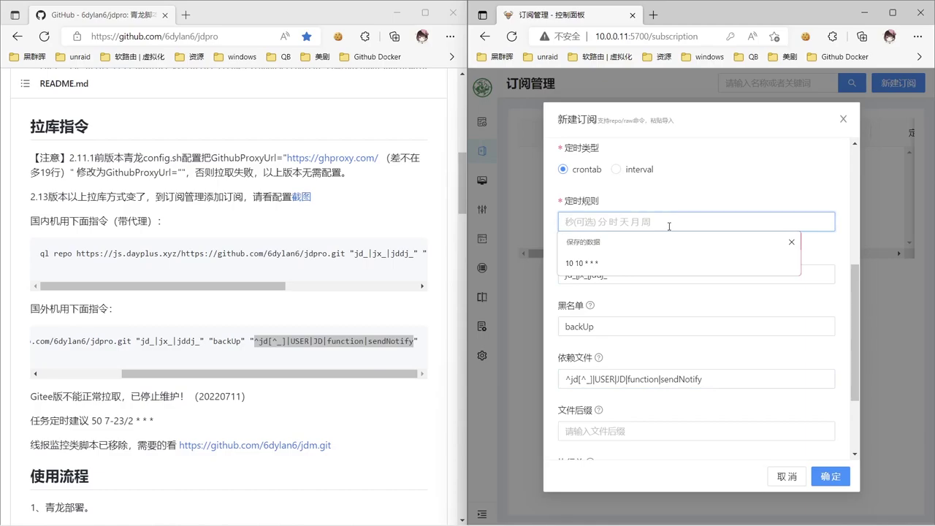
text(0 0 )
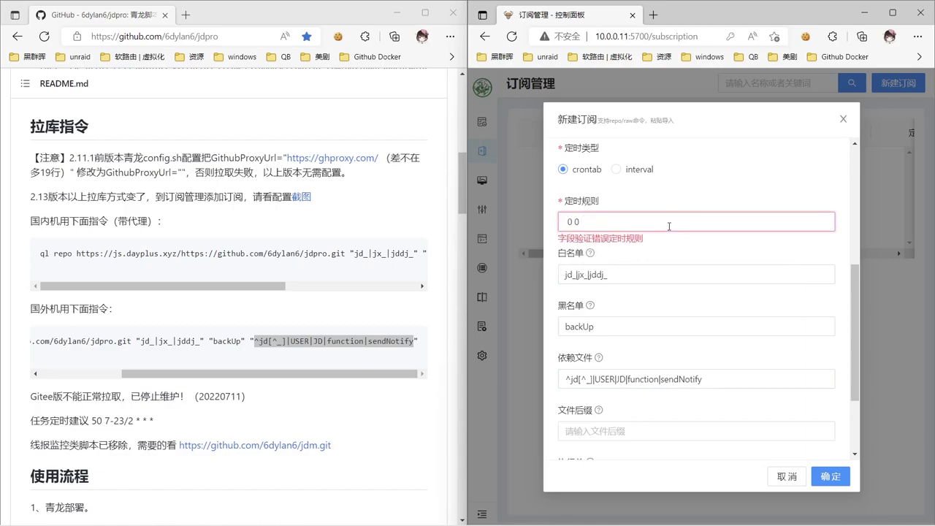
text(* * *)
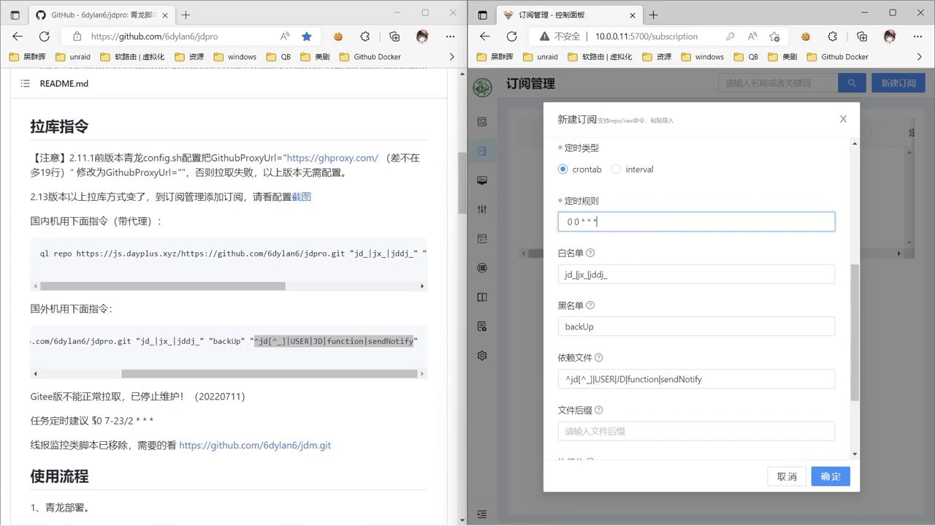
click(819, 479)
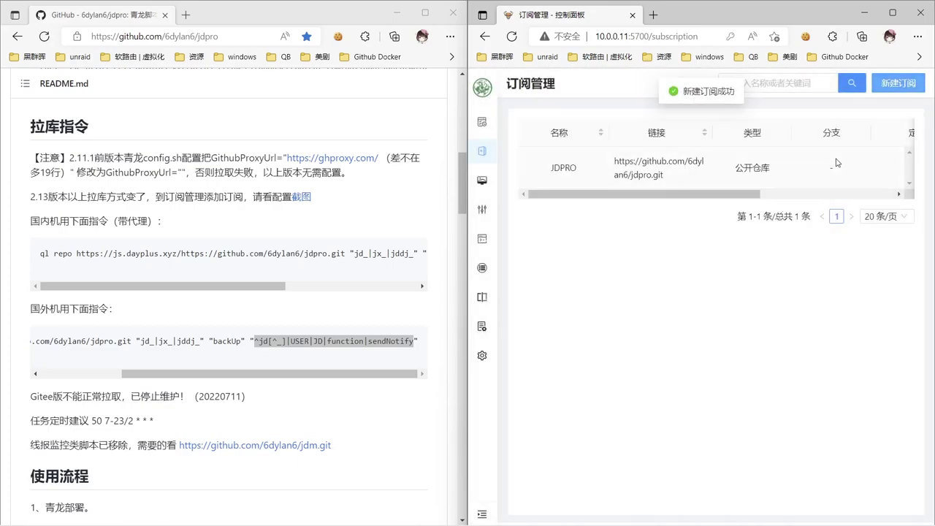
Run the JDPRO subscription to pull the scripts and check its log.
scroll(836, 162, right, 5)
click(846, 168)
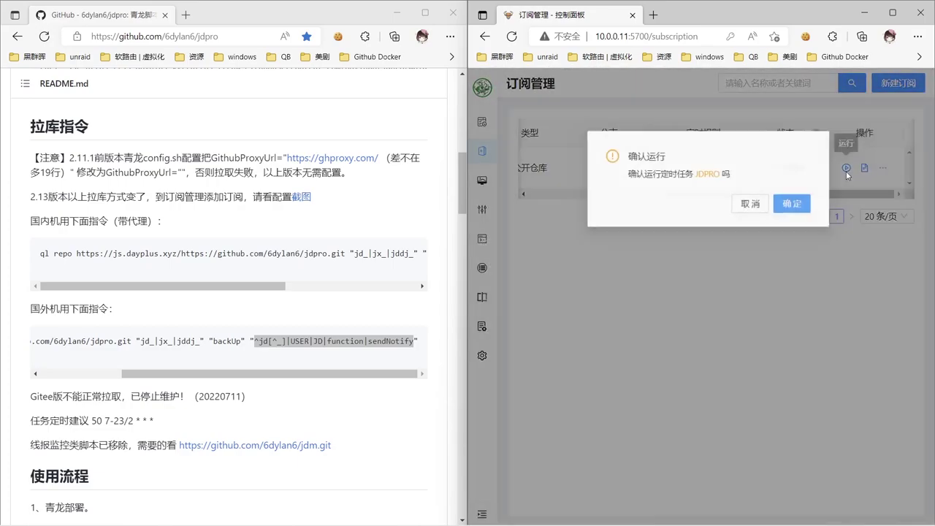
click(796, 206)
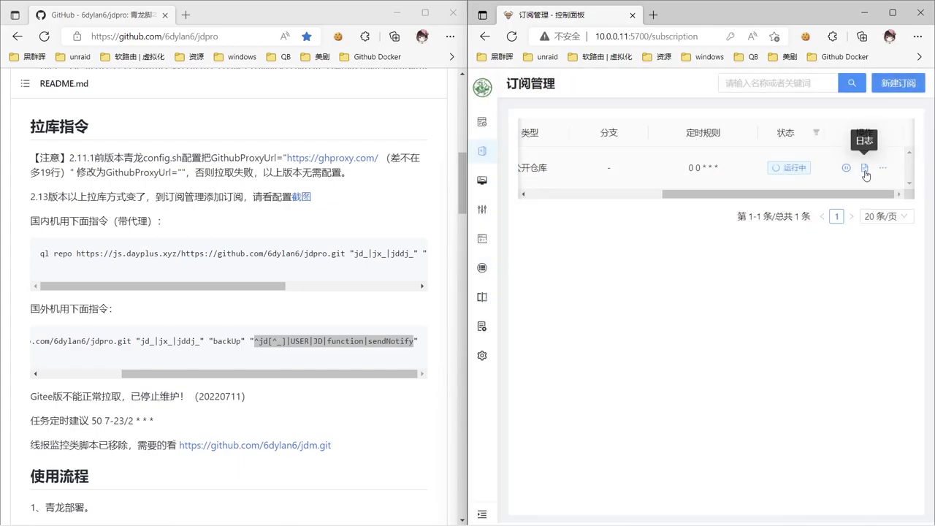
click(864, 167)
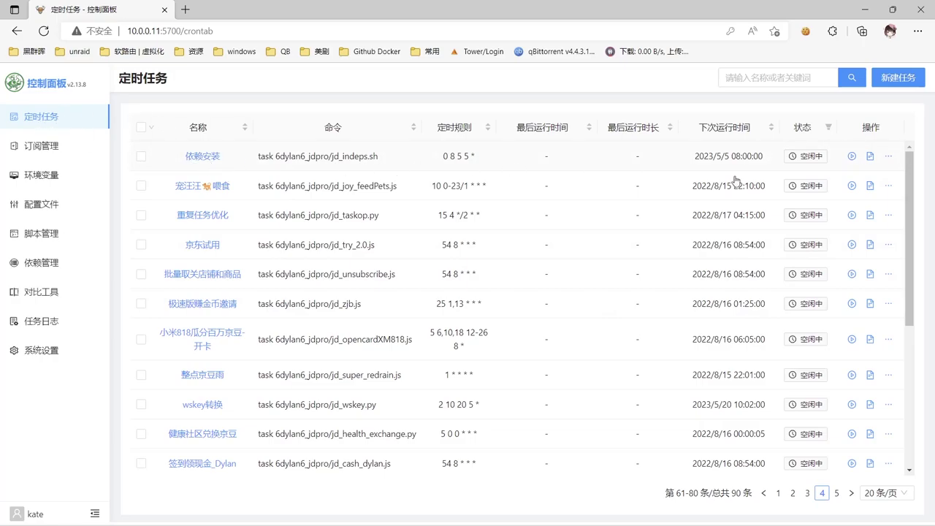
Run the 依赖安装 task and check its log.
click(851, 155)
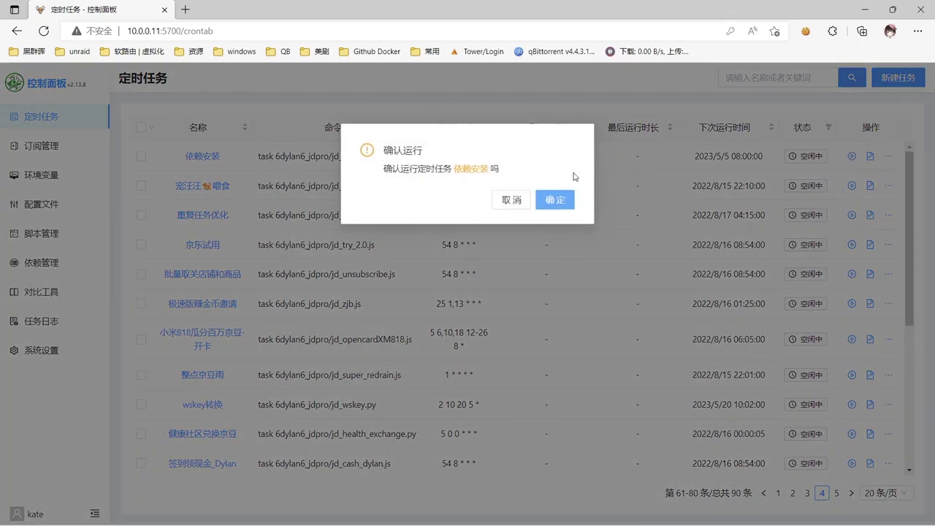
click(561, 204)
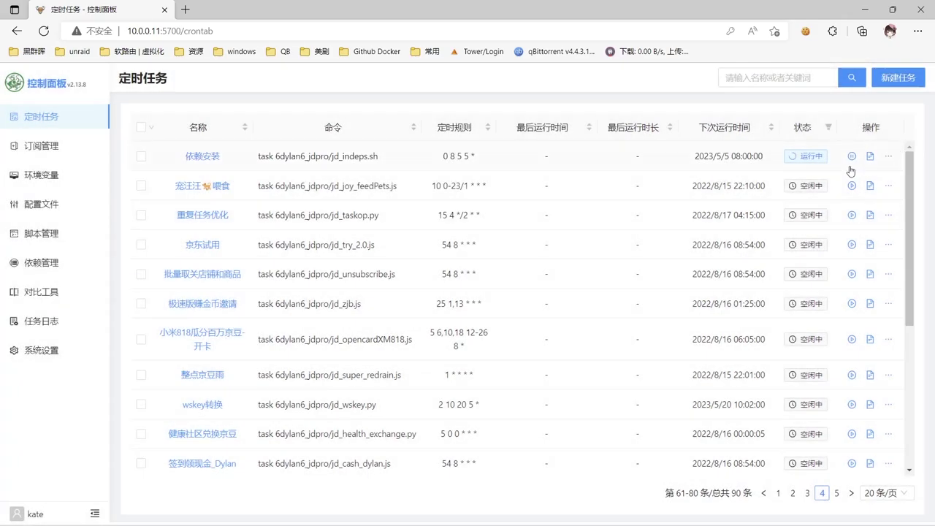
click(869, 156)
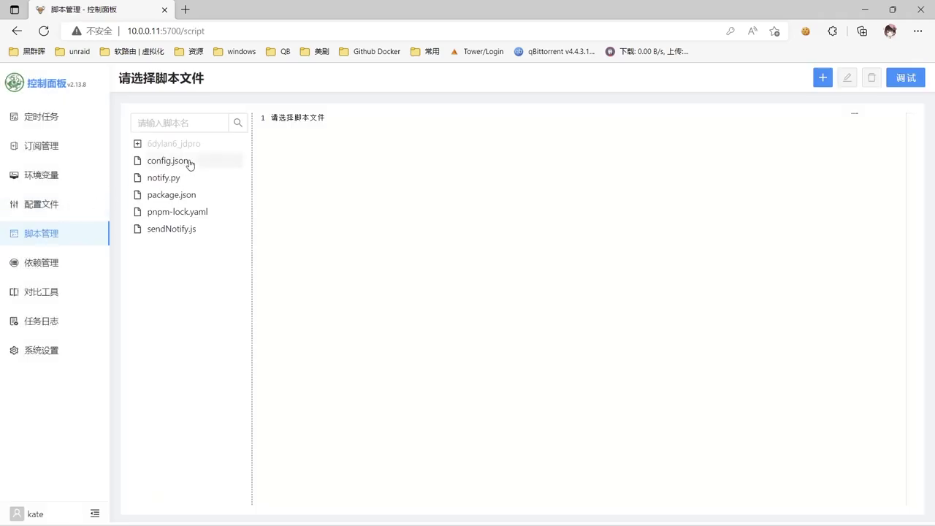
Open jdCookie.js from the 6dylan6_jdpro folder in edit mode.
click(137, 144)
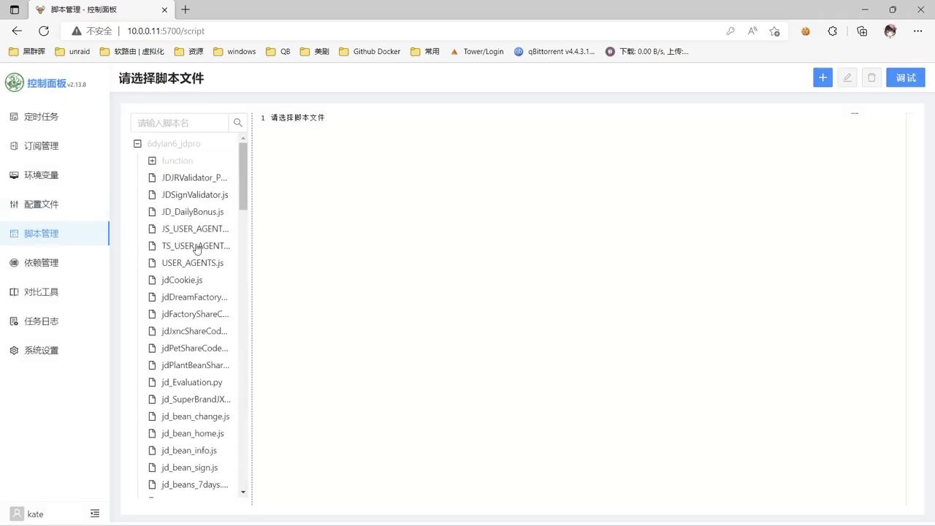
click(188, 281)
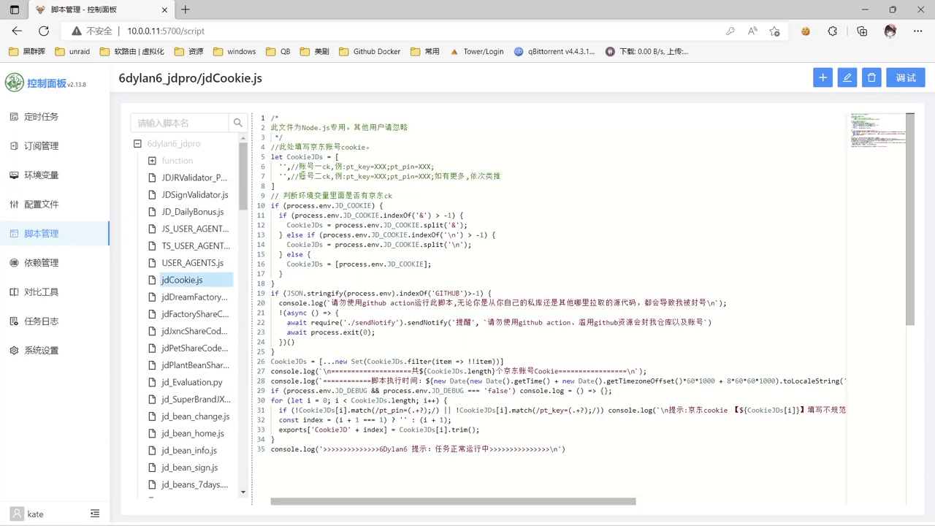
click(286, 167)
click(846, 77)
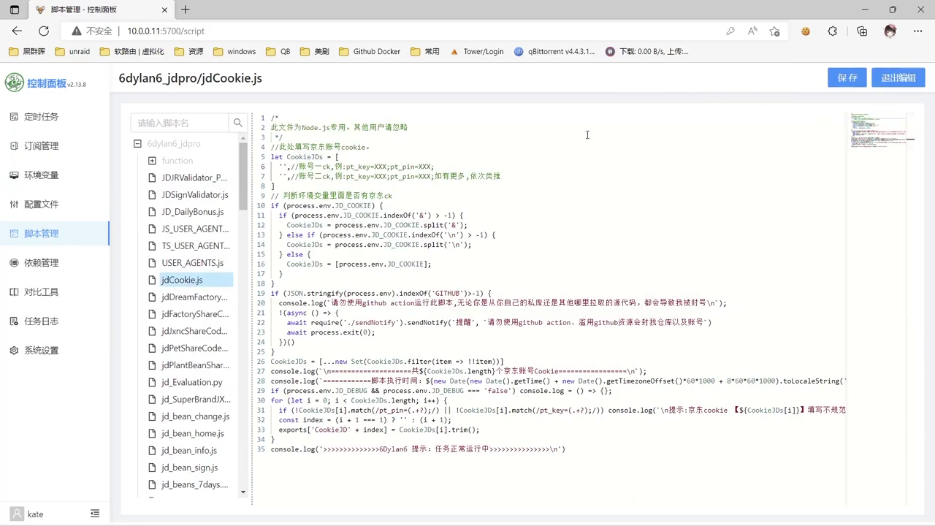
Copy the example pt_key=XXX;pt_pin=XXX; cookie into line 6's first account quotes.
drag(346, 167, 436, 168)
key(ctrl+c)
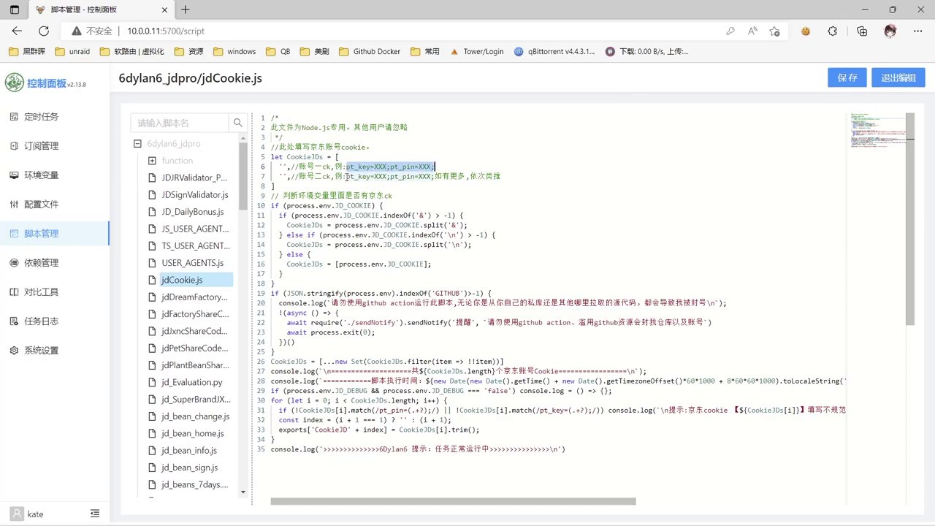
click(283, 166)
key(ctrl+v)
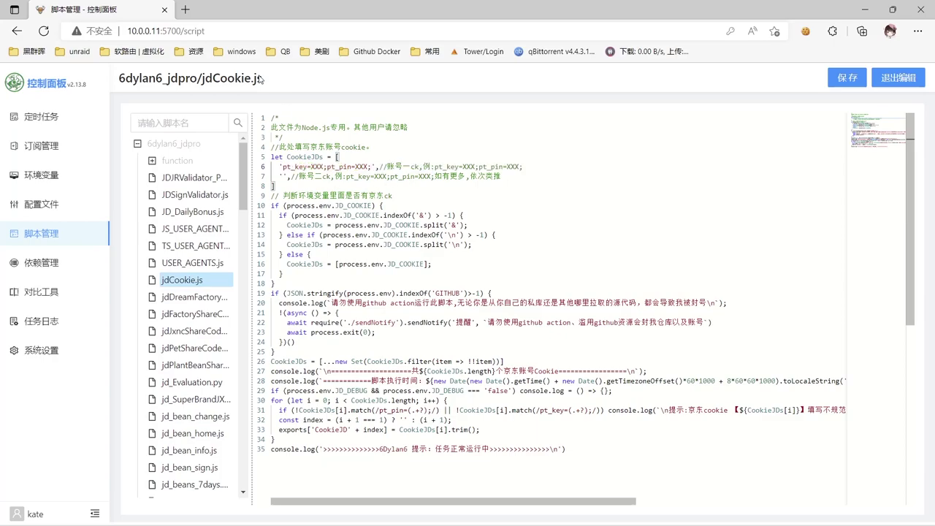
Load m.jd.com in an InPrivate window and go to the 我的京东 account page.
click(917, 31)
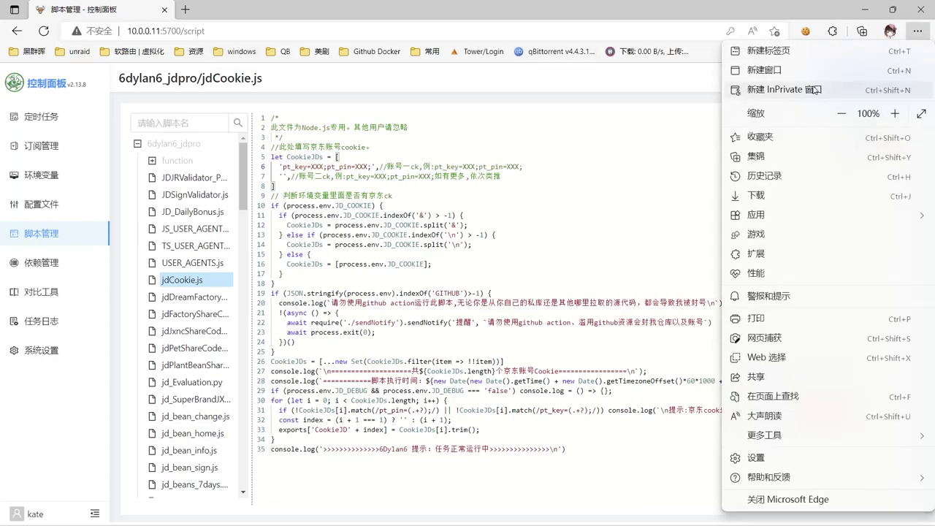
click(811, 90)
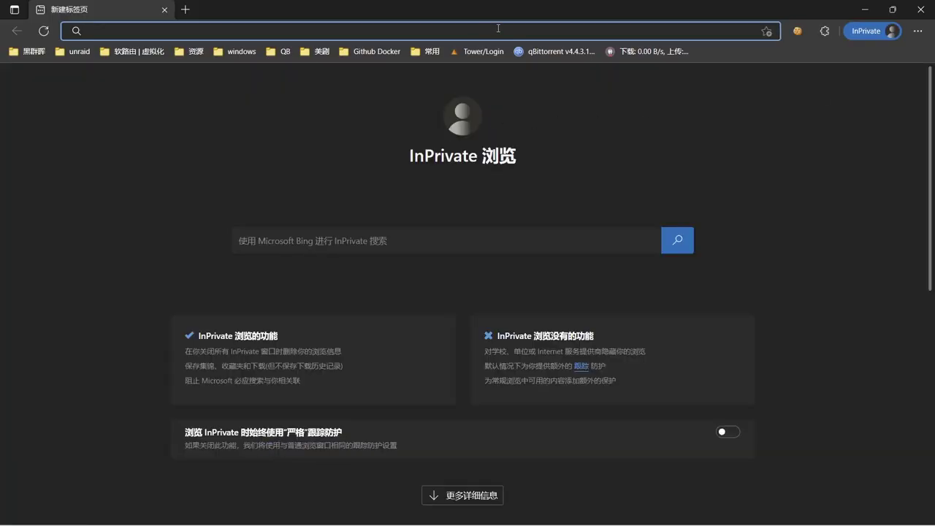
text(m.jd.com)
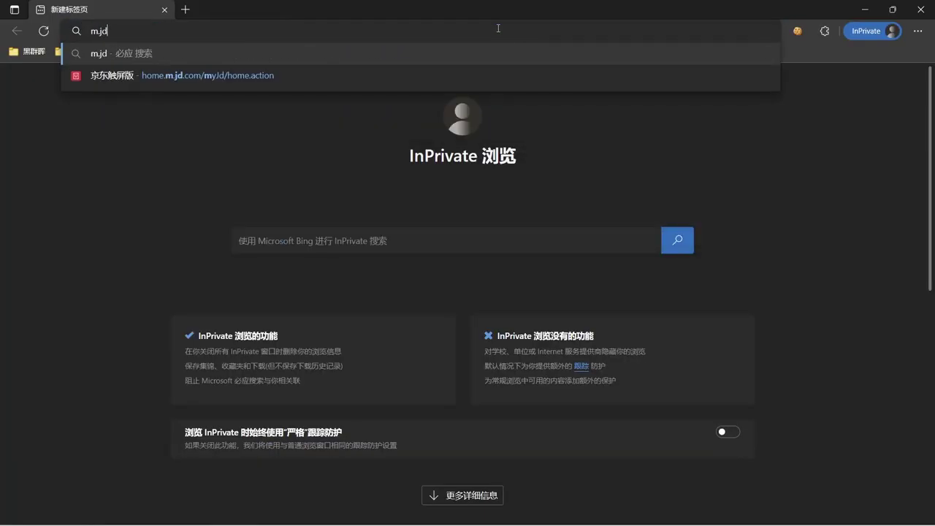
key(Return)
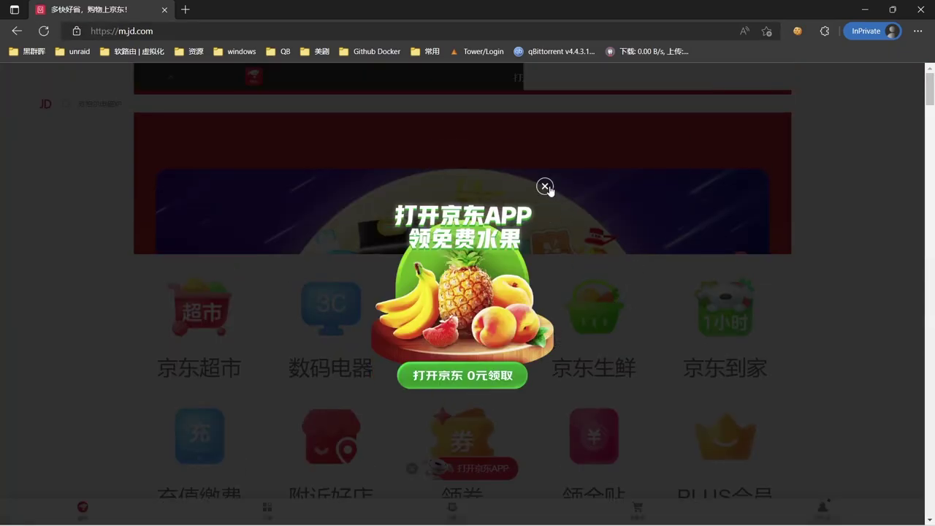
click(545, 186)
scroll(599, 285, down, 1)
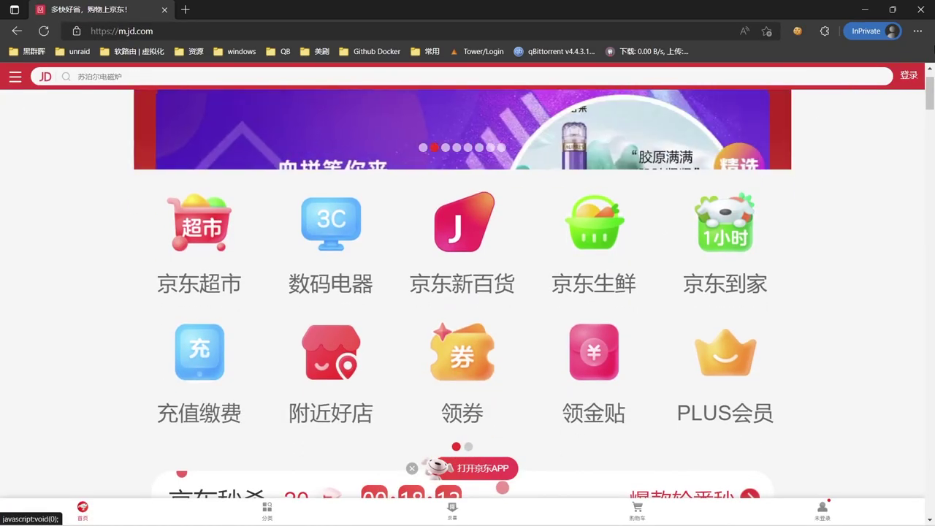
click(509, 172)
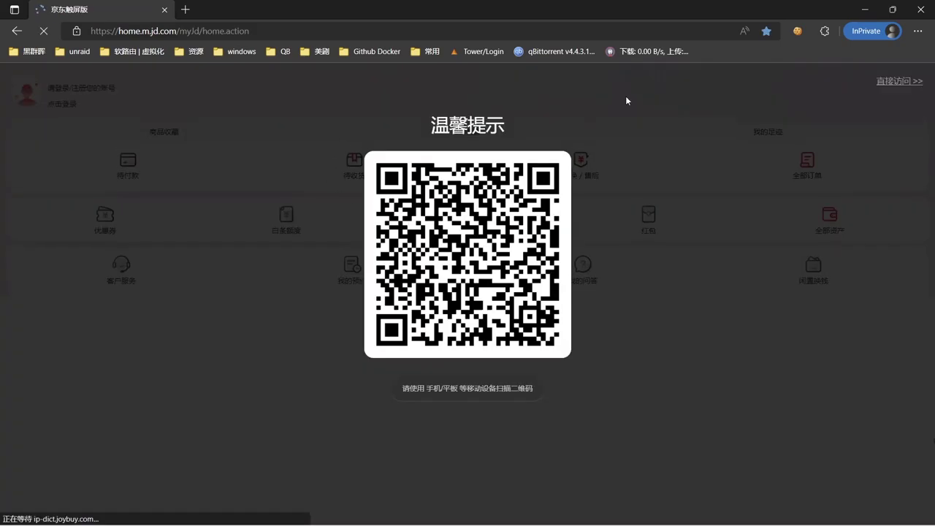
click(882, 81)
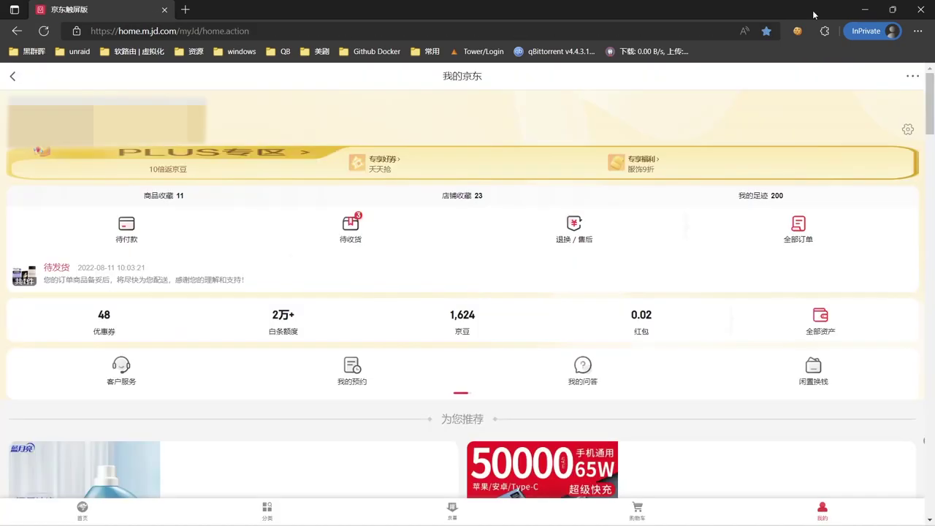
In EditThisCookie, filter by 'key', copy the pt_key cookie value, then search 'pin'.
click(824, 31)
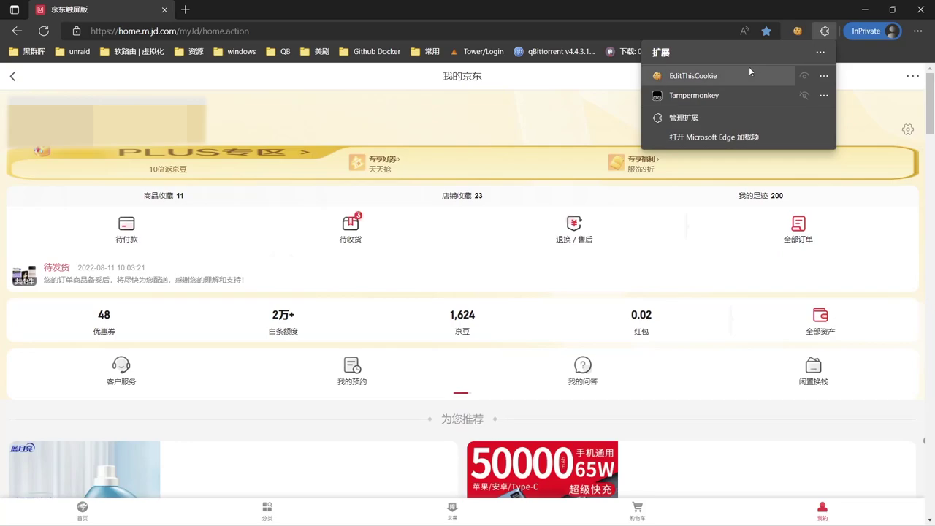
click(797, 31)
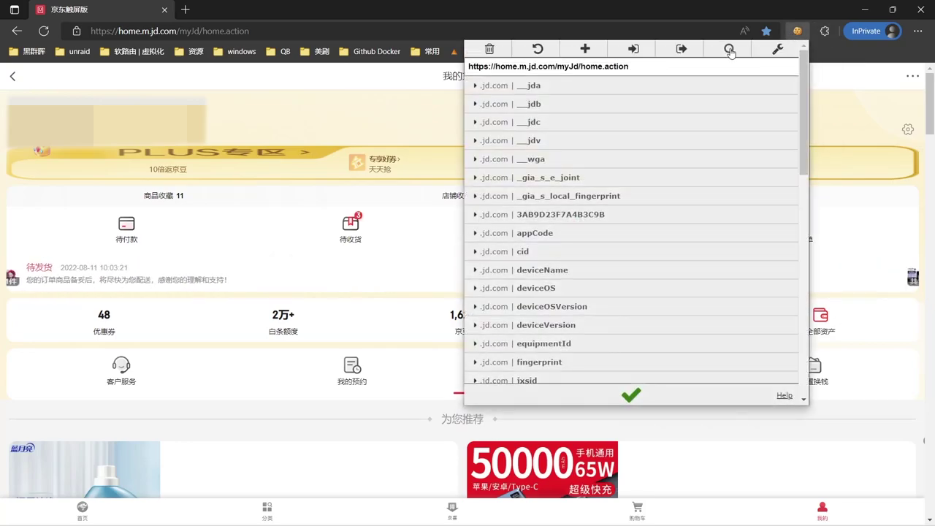
click(729, 48)
text(key)
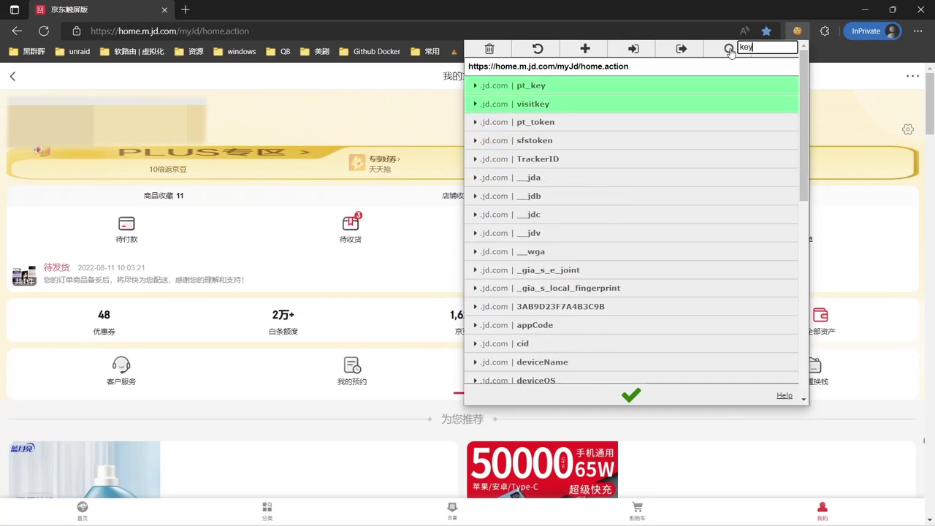
click(475, 86)
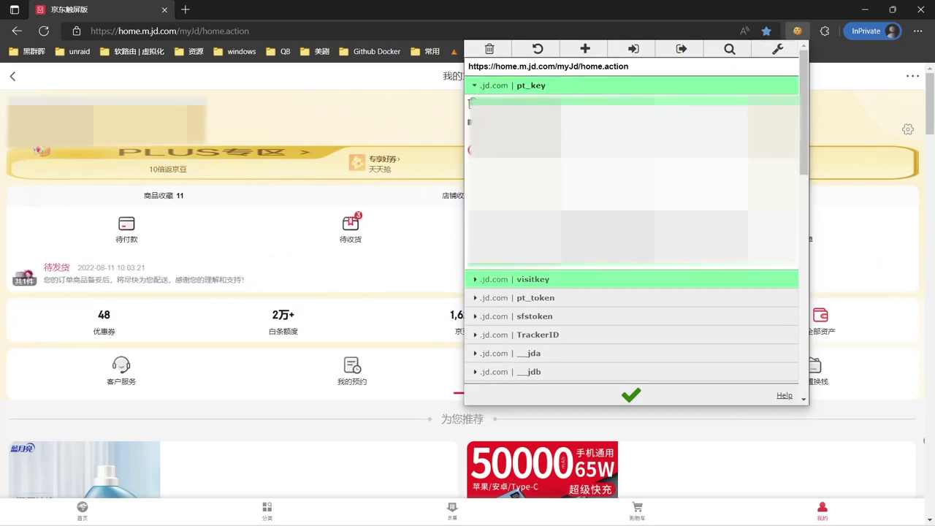
key(ctrl+a)
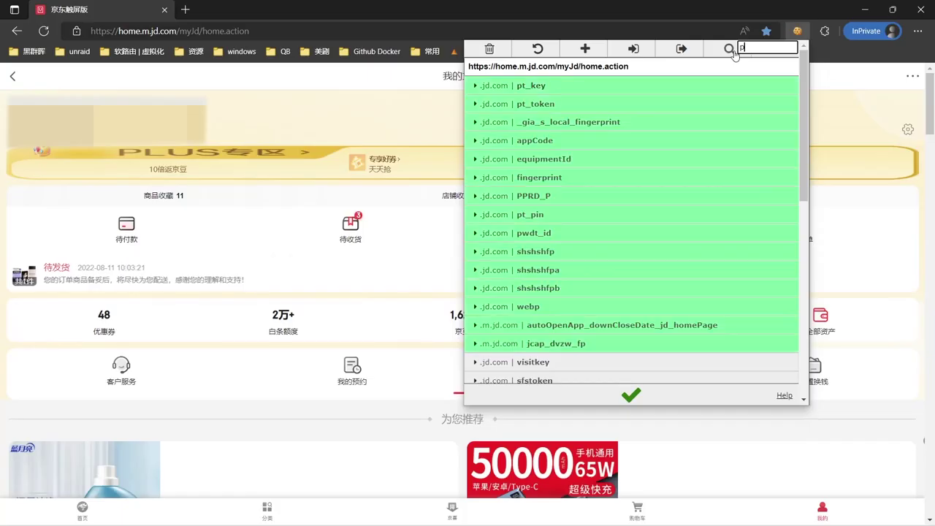
text(pin)
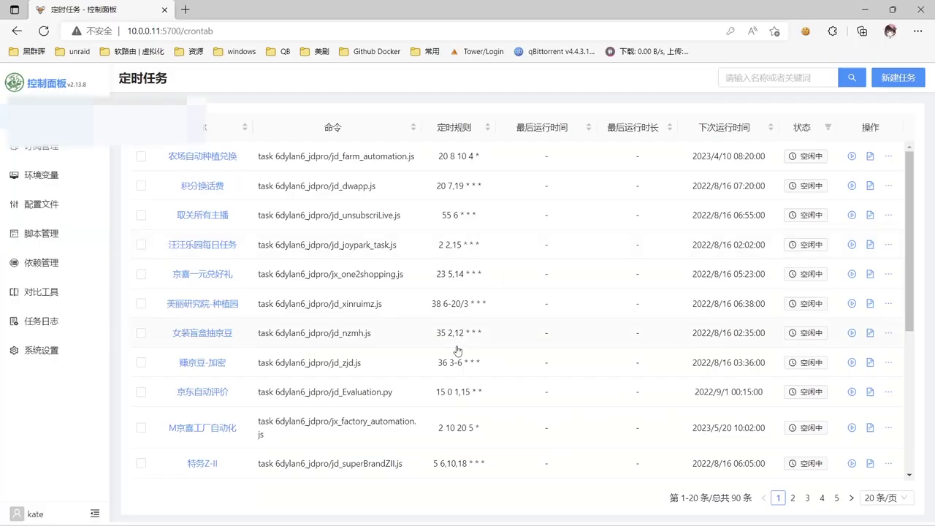
scroll(457, 350, down, 4)
scroll(458, 350, up, 4)
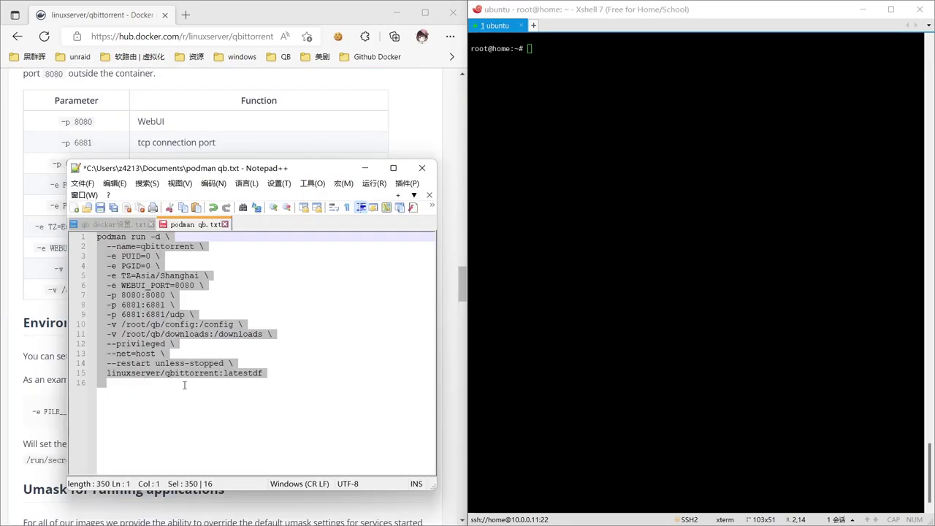
Paste the full qbittorrent podman run command from Notepad++ into the Xshell terminal.
click(193, 411)
drag(266, 373, 2, 217)
click(604, 138)
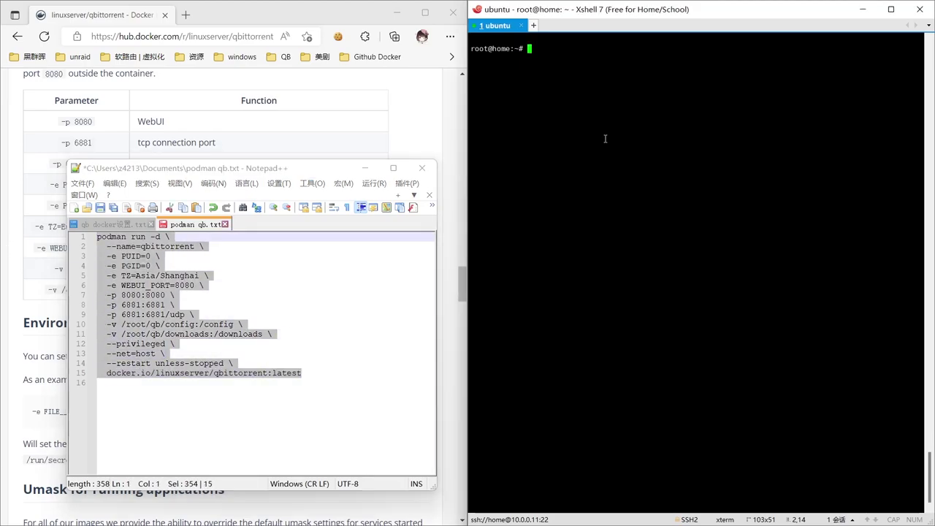
key(shift+Insert)
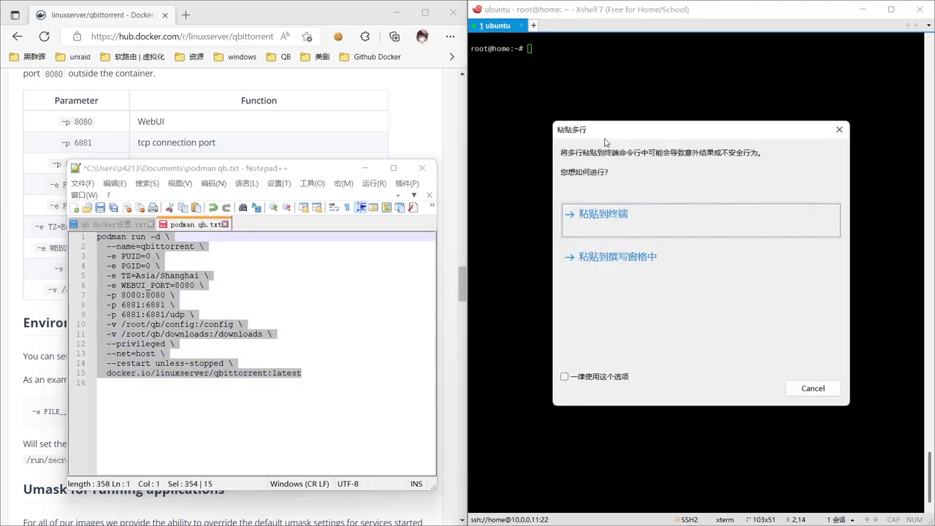
key(Return)
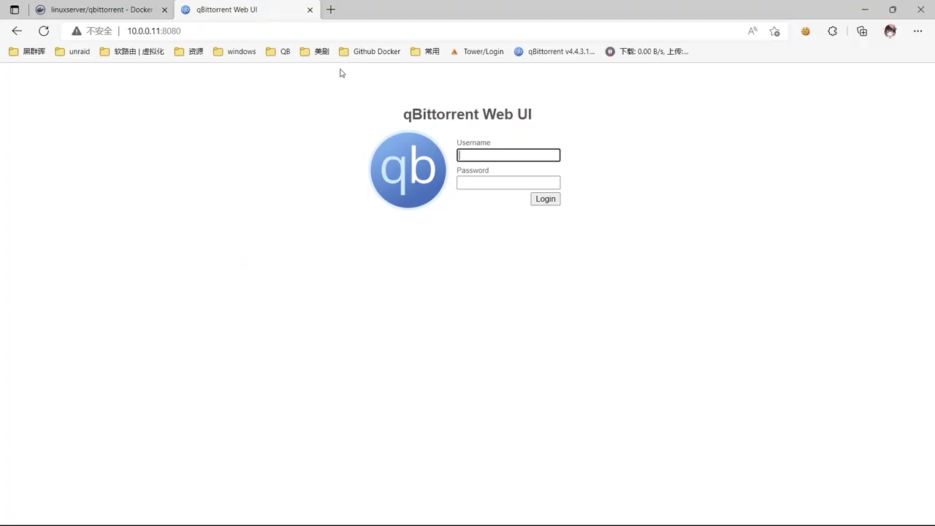
Log in to the qBittorrent Web UI as admin with its password.
text(admin)
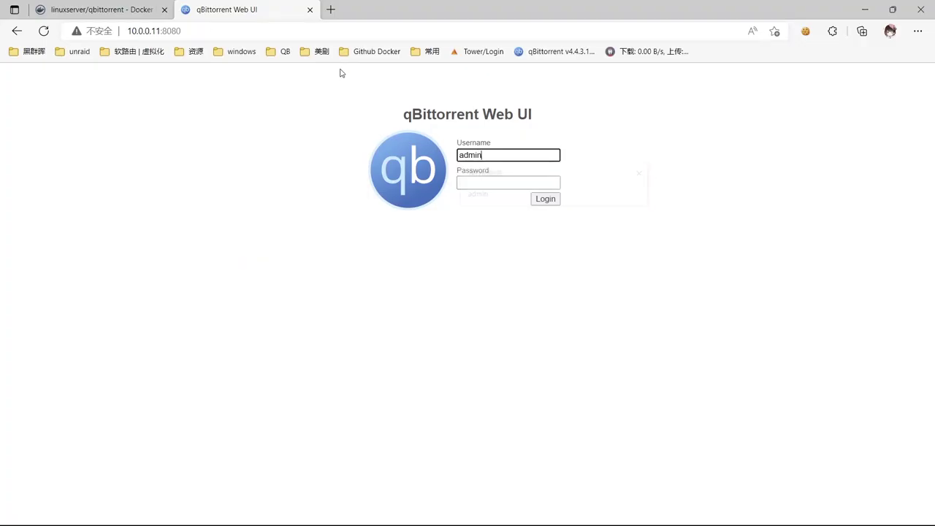
key(Tab)
text(admi)
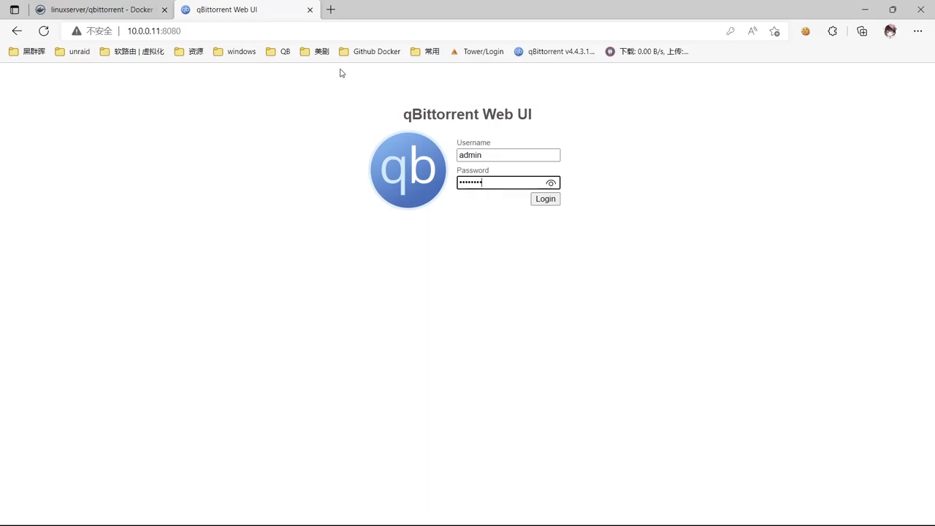
text(nadmin)
key(Return)
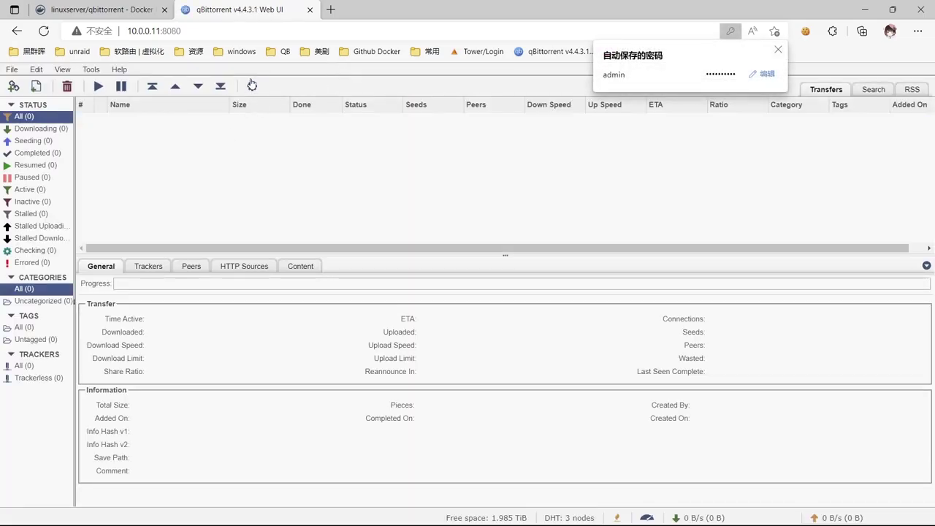
Set the Web UI interface language to 简体中文 and save the options.
click(251, 85)
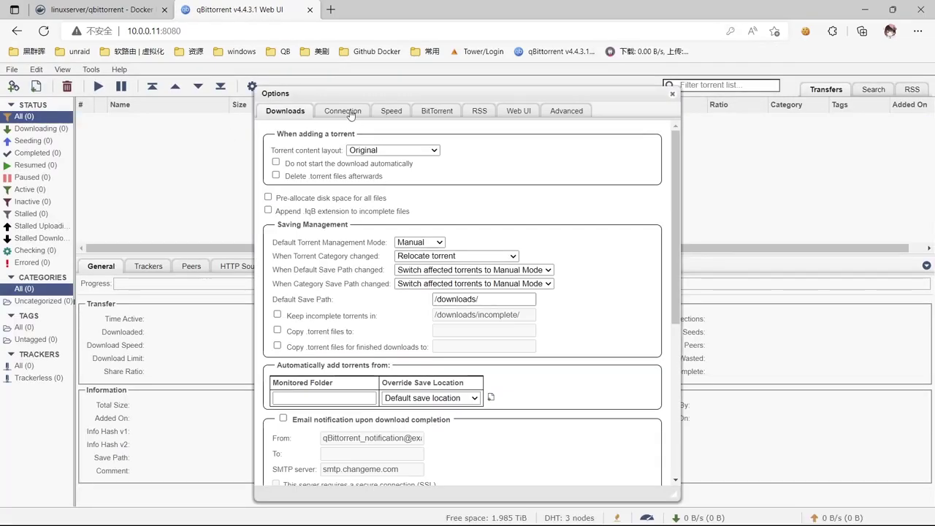
click(343, 111)
click(391, 112)
click(429, 111)
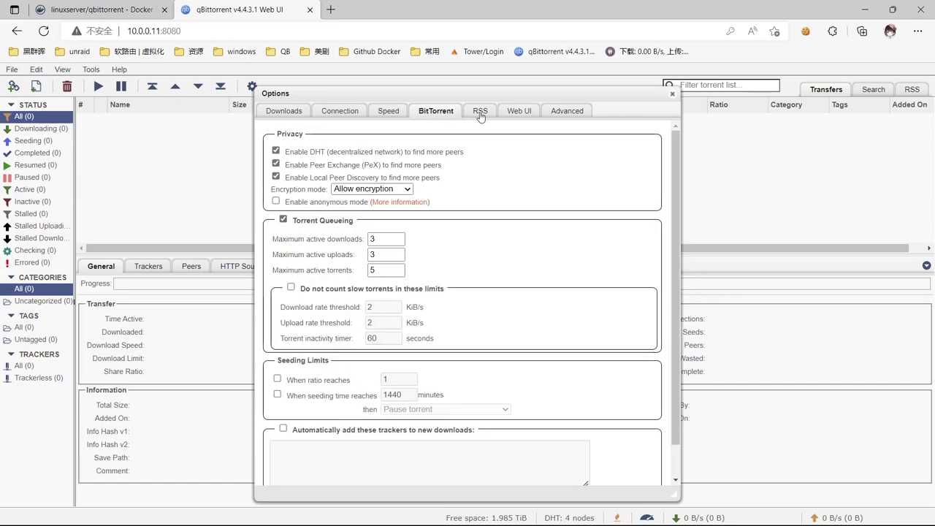
click(535, 114)
click(553, 111)
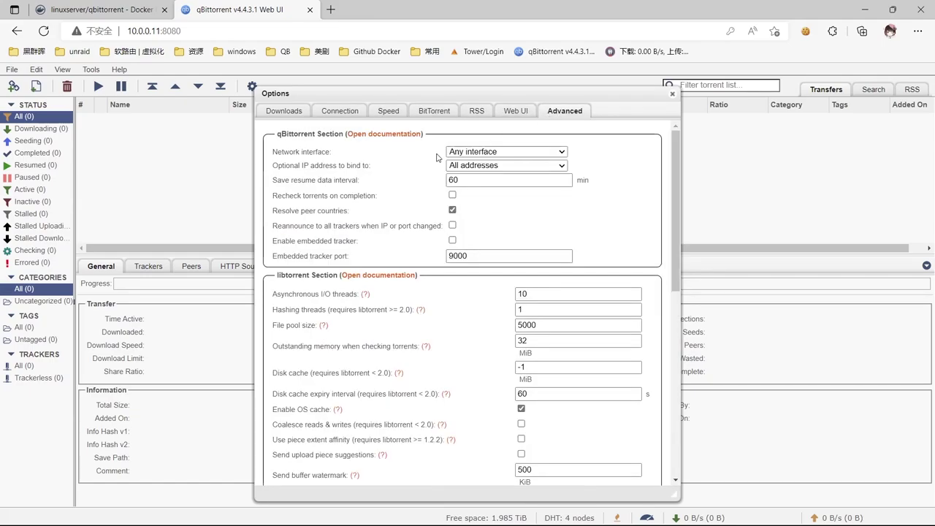
click(518, 112)
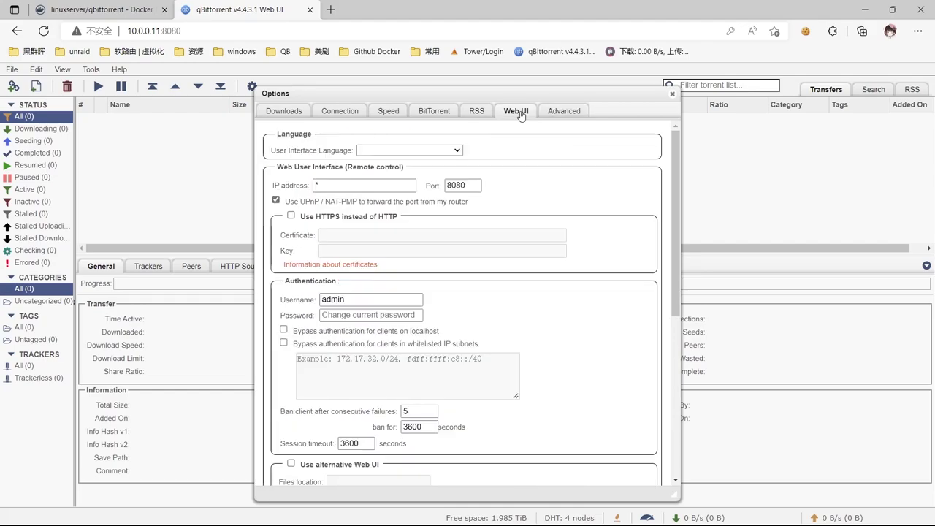
click(454, 151)
scroll(444, 344, down, 5)
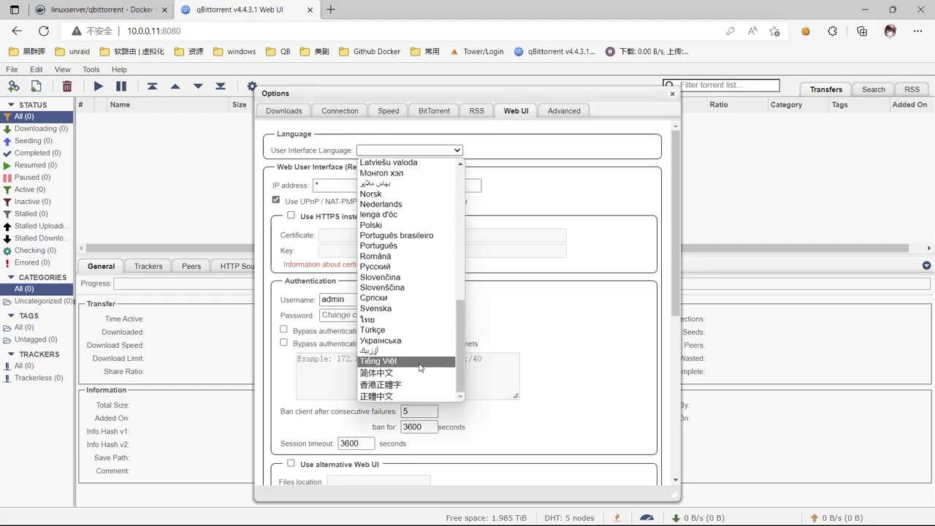
click(435, 374)
scroll(525, 284, down, 5)
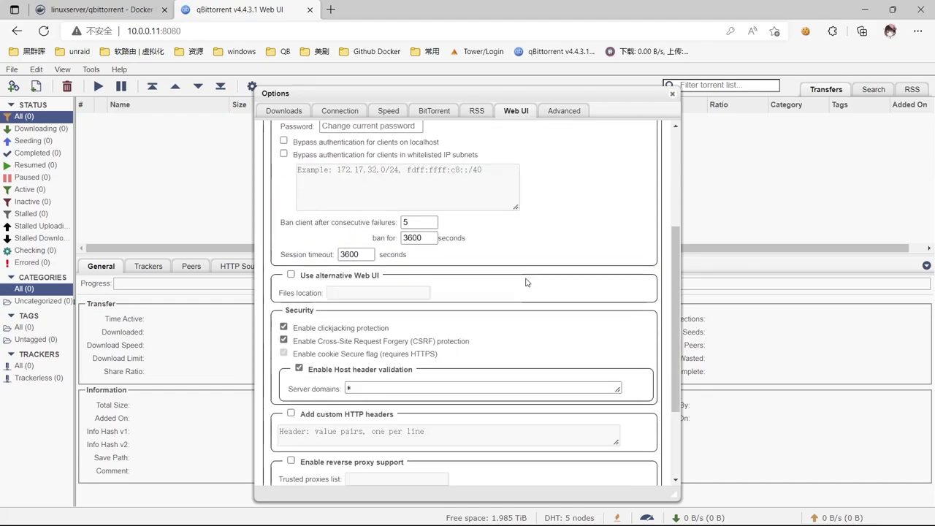
click(462, 472)
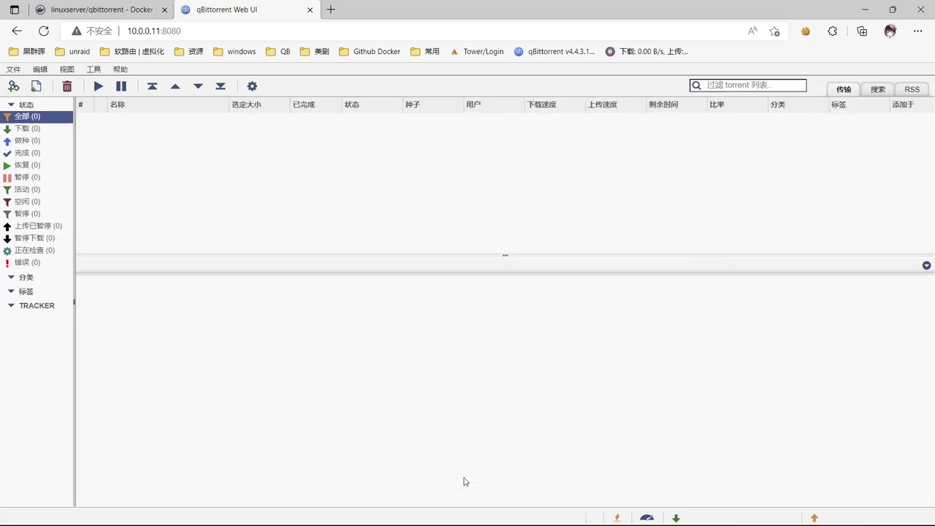
Enable automatically adding trackers to new torrents in the BitTorrent settings.
click(252, 86)
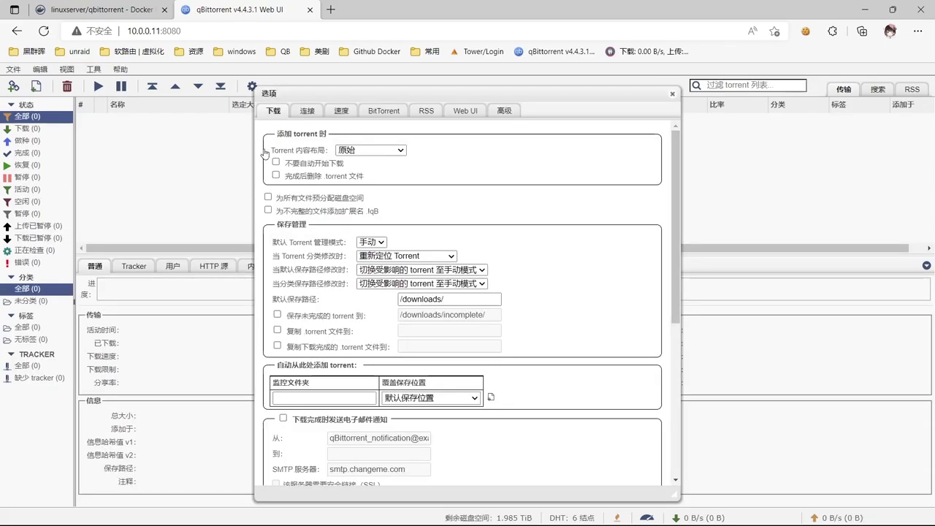
click(391, 113)
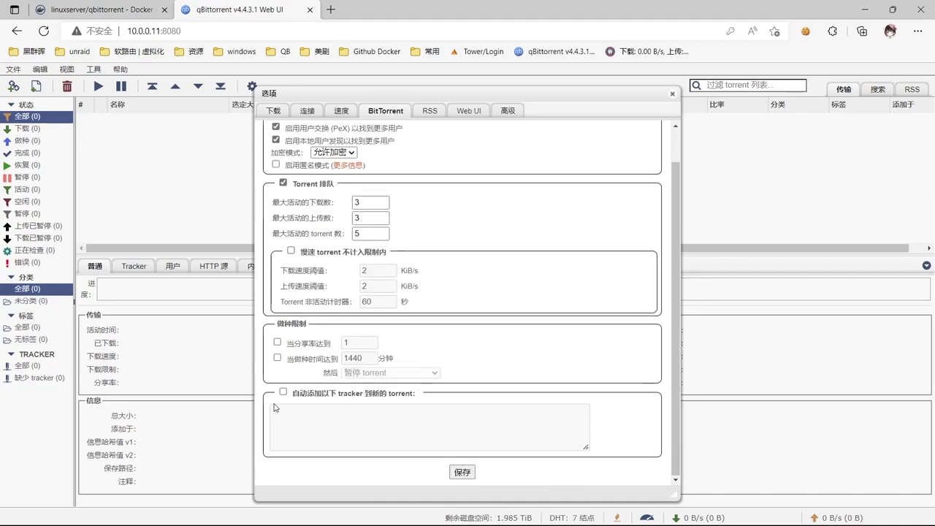
click(283, 391)
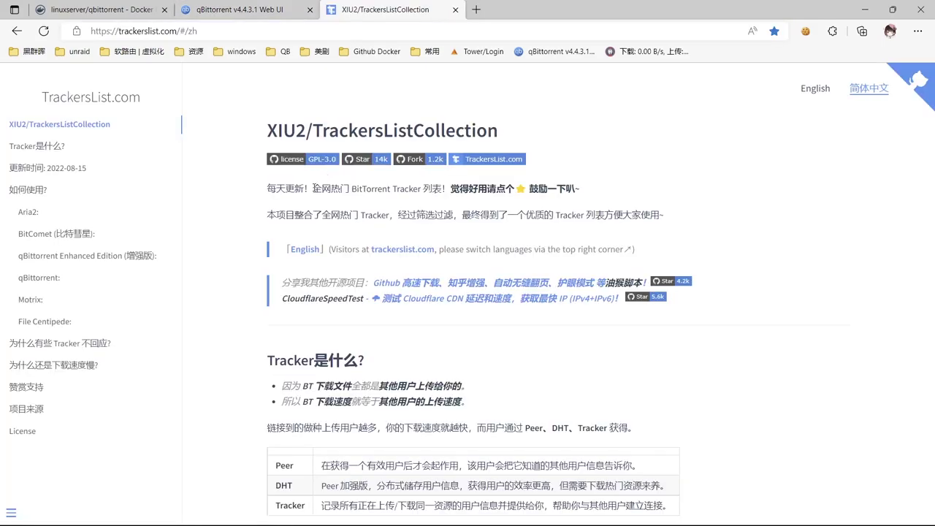
Paste the full all.txt tracker list into qBittorrent's auto-add box, then view the trackerslist repo's Code options.
scroll(369, 211, down, 10)
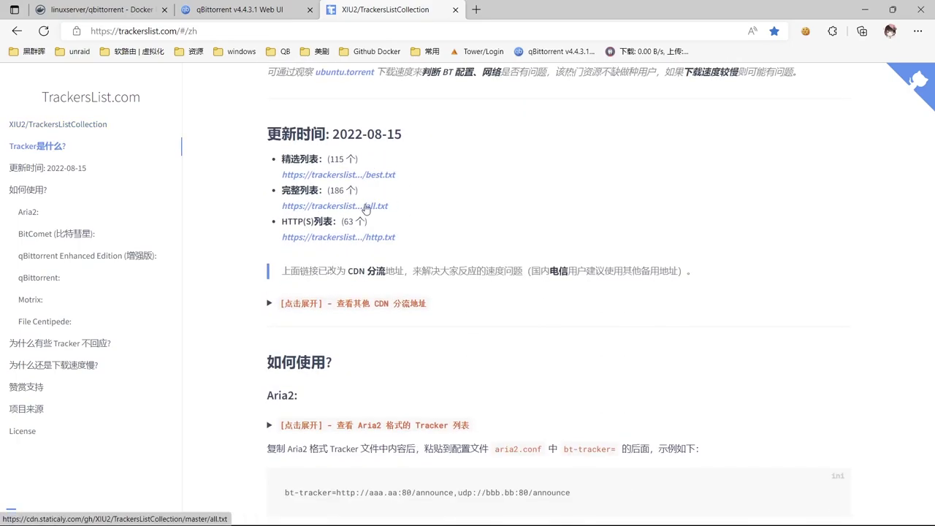
click(365, 207)
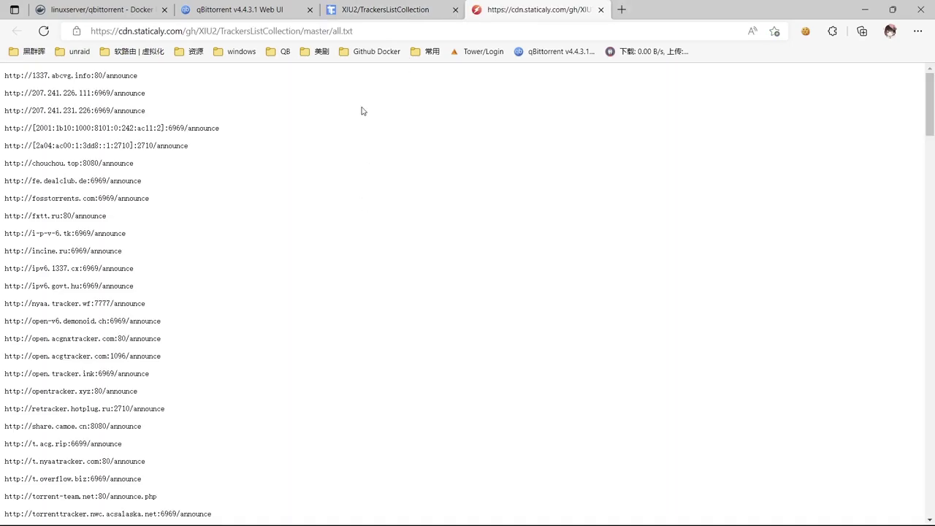
key(ctrl+a)
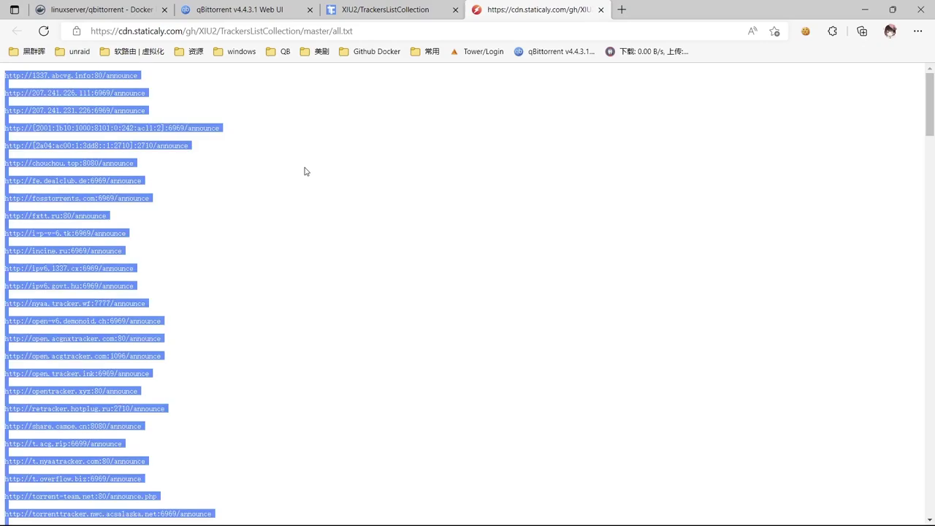
click(241, 9)
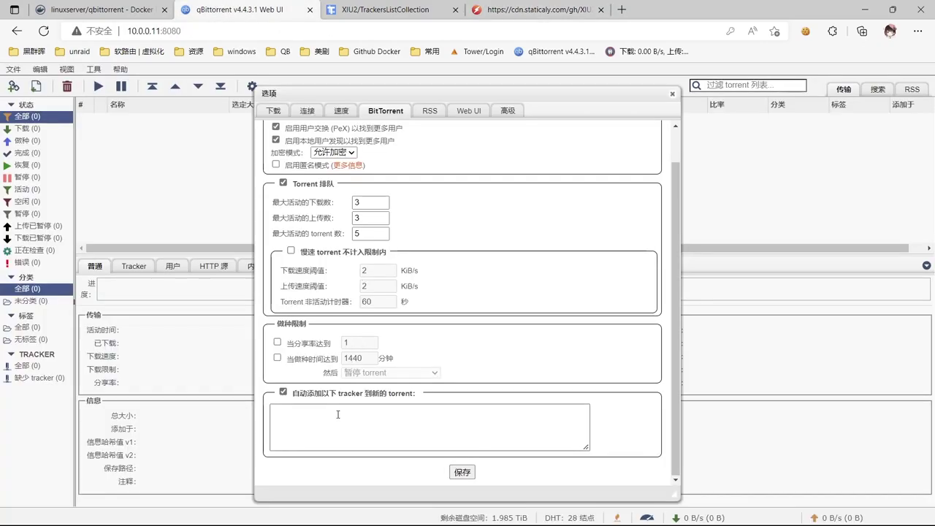
key(ctrl+v)
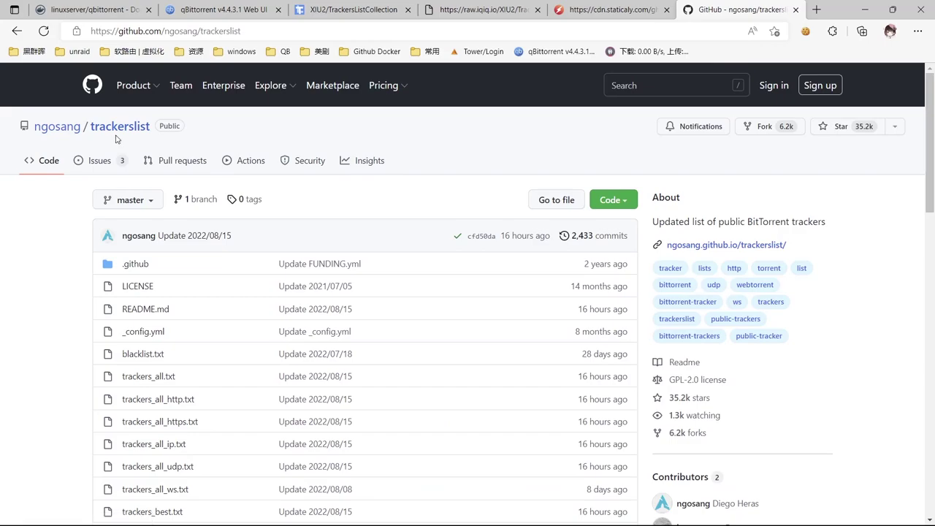
scroll(448, 212, down, 2)
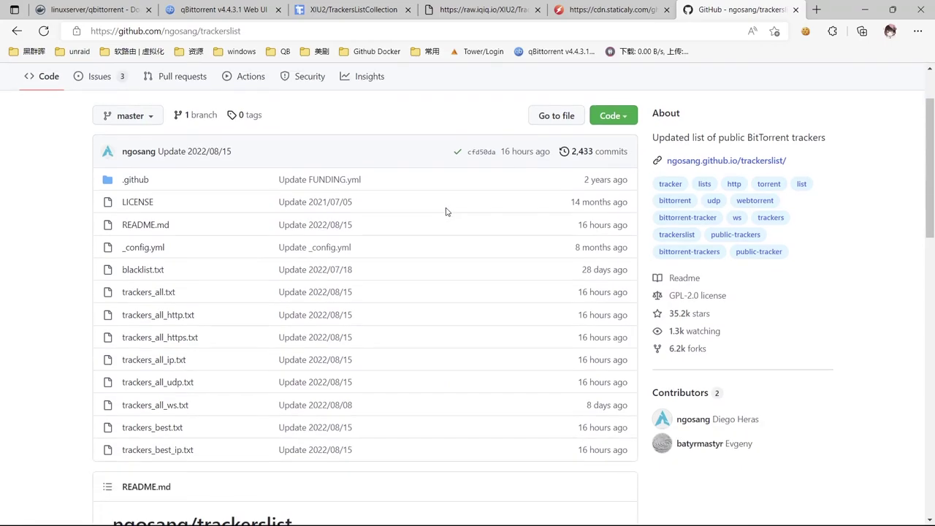
click(613, 102)
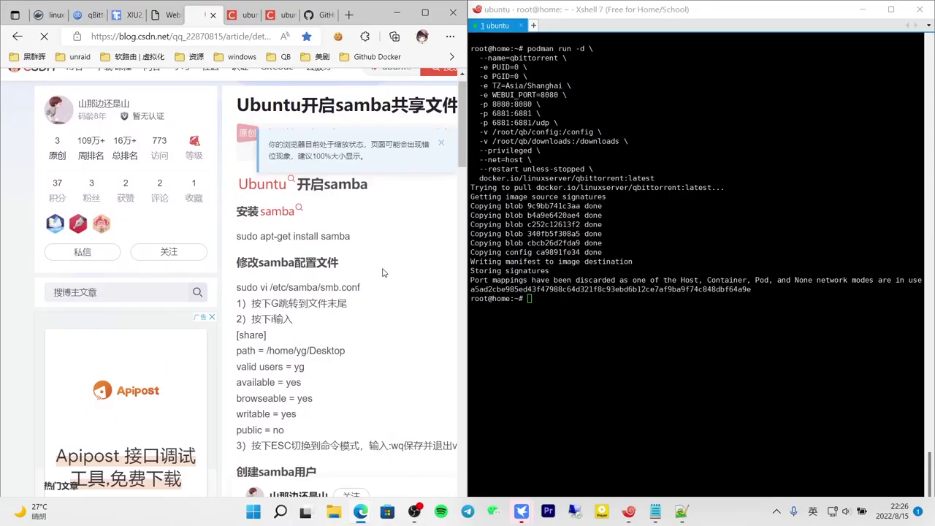
Install Samba on the server with sudo apt-get install samba.
click(597, 323)
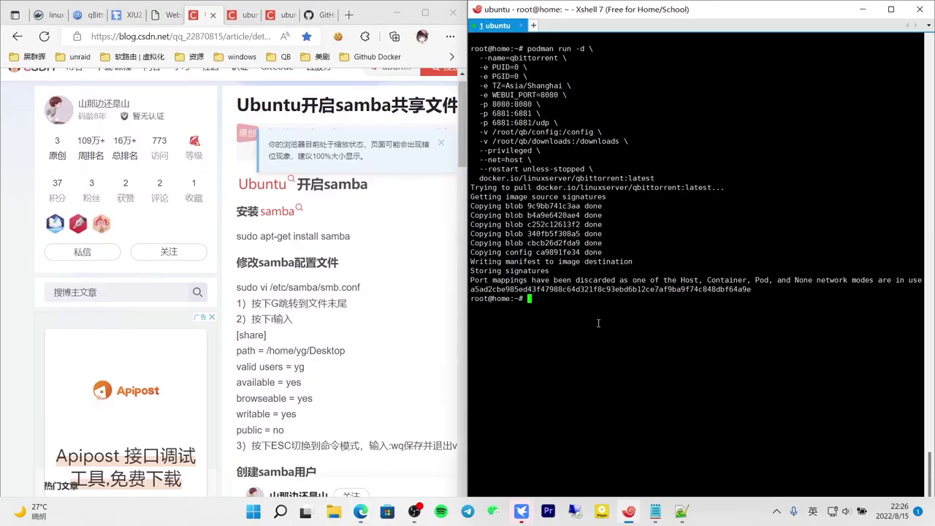
drag(236, 236, 376, 234)
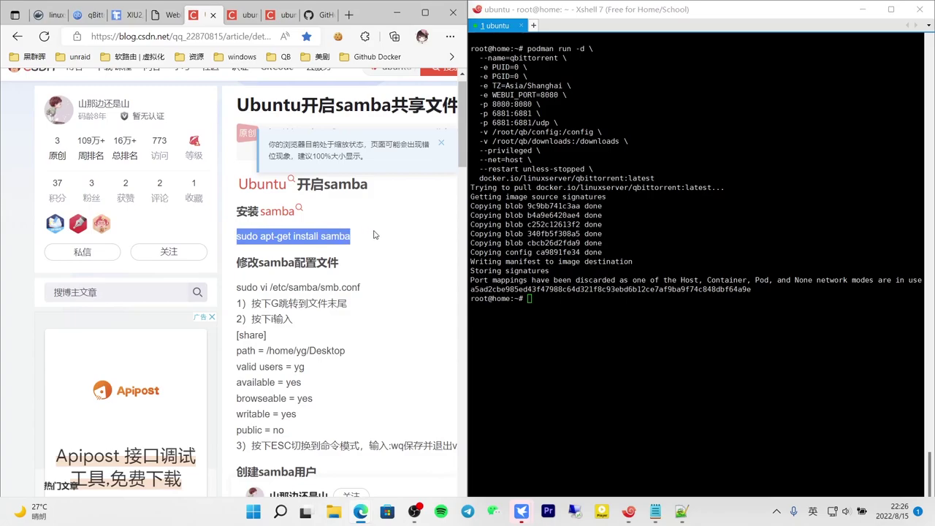
click(635, 314)
text(sudo apt-get install samba)
key(Return)
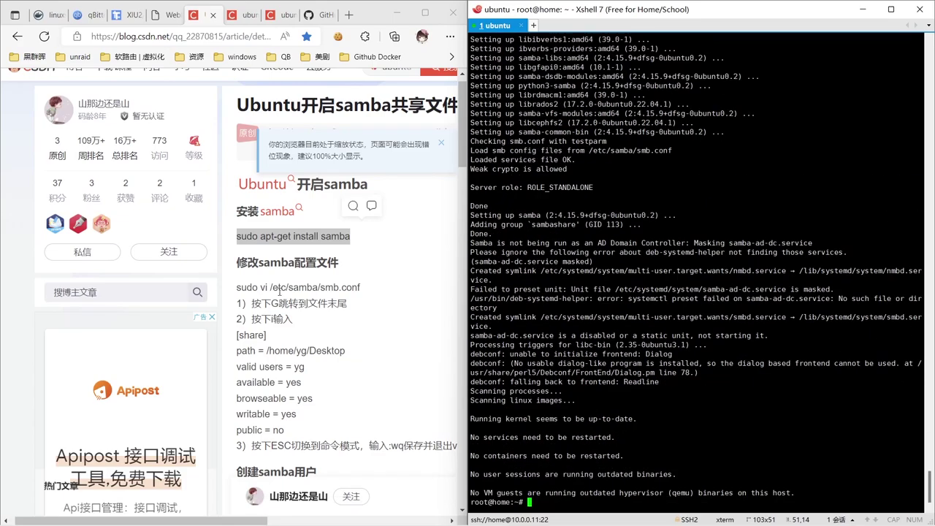
Edit /etc/samba/smb.conf in nano, setting the [qb] share's valid users to root and public to yes.
drag(237, 287, 390, 290)
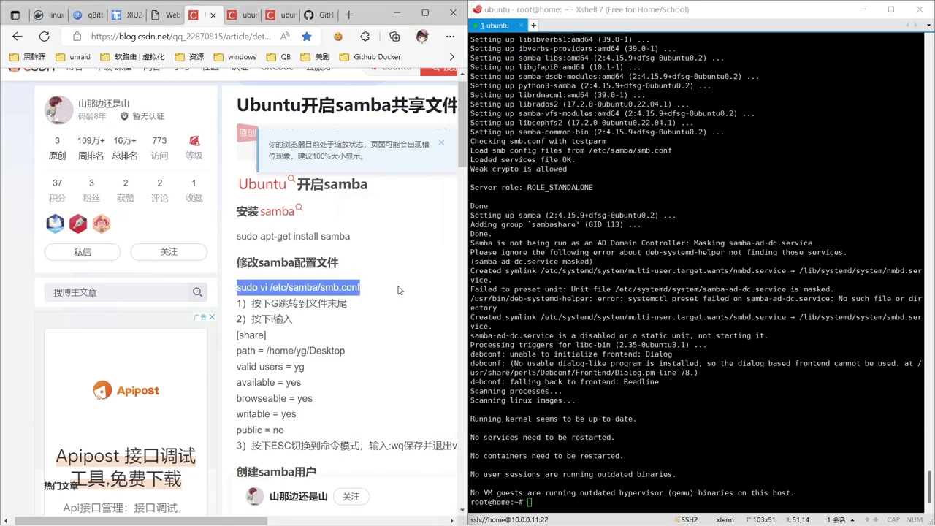
click(670, 403)
text(sudo vi /etc/samba/smb.conf)
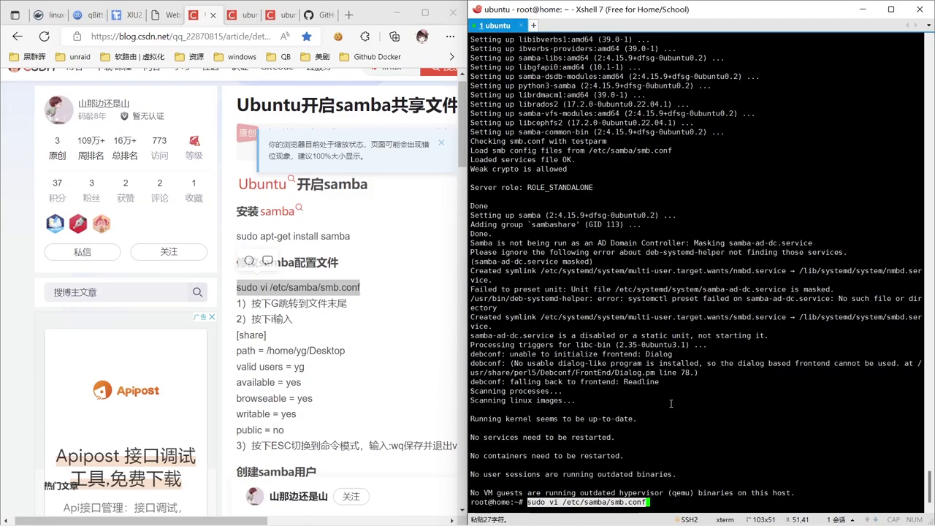
key(Left)
key(Left)
key(Left)
key(Left)
key(Left)
key(Left)
key(Left)
key(Left)
key(Left)
key(Left)
key(Left)
key(Left)
key(Left)
key(Left)
key(Left)
key(Left)
key(Left)
key(Left)
key(Left)
key(Left)
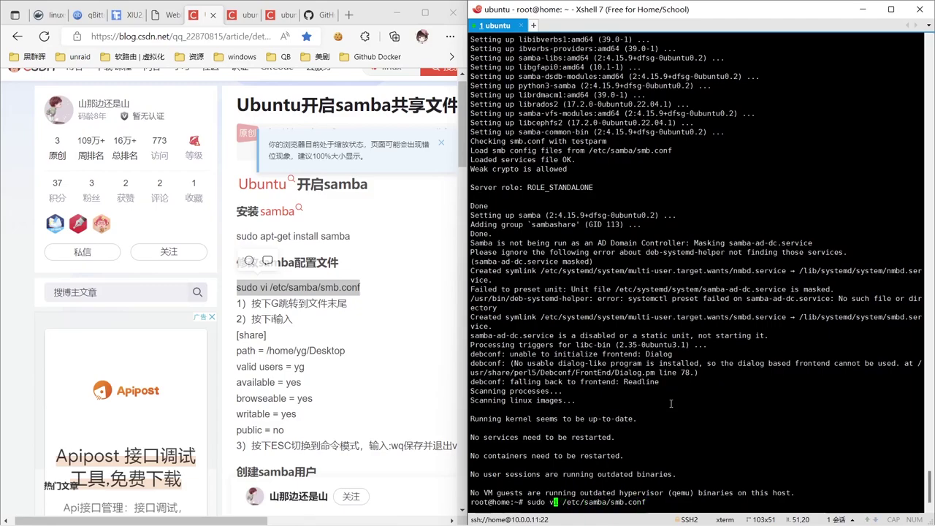
key(BackSpace)
key(BackSpace)
text(nano)
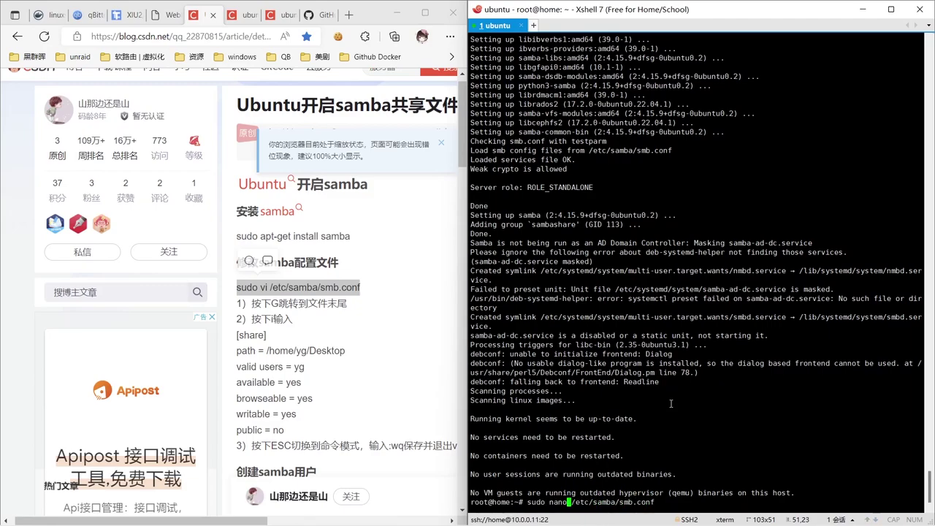
key(Return)
key(Down)
key(Down)
key(Down)
key(Down)
key(Down)
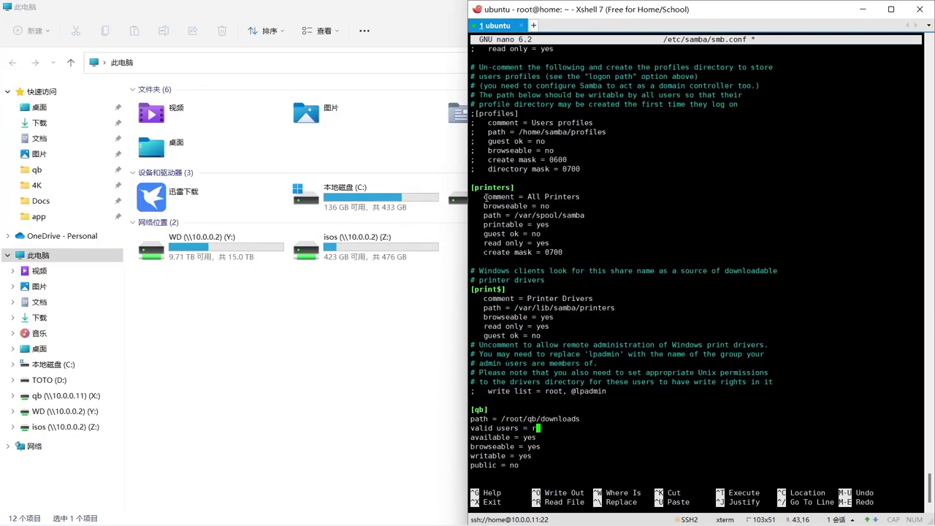
text(root)
key(Left)
key(Left)
key(Left)
key(Down)
key(Down)
key(Down)
key(Down)
key(BackSpace)
key(BackSpace)
text(yes)
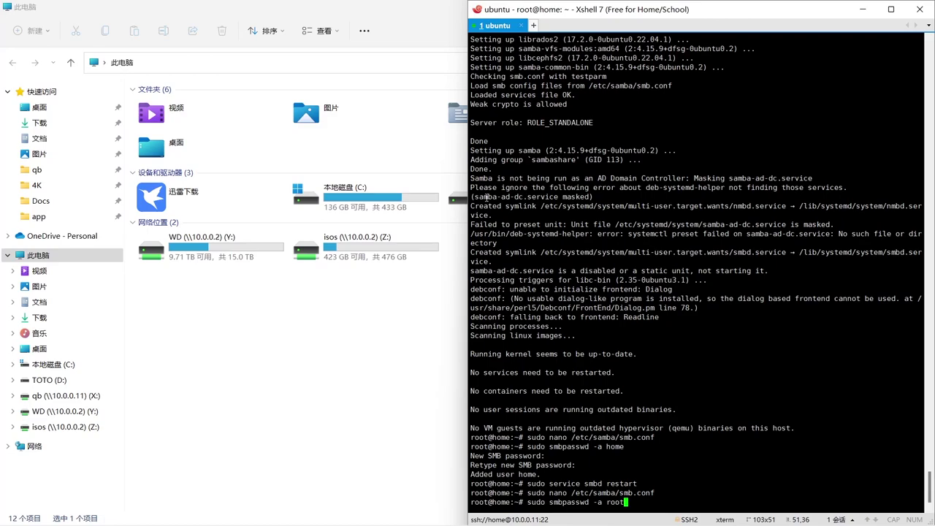
Register root as a Samba user with sudo smbpasswd -a root and set its password.
key(Return)
key(Return)
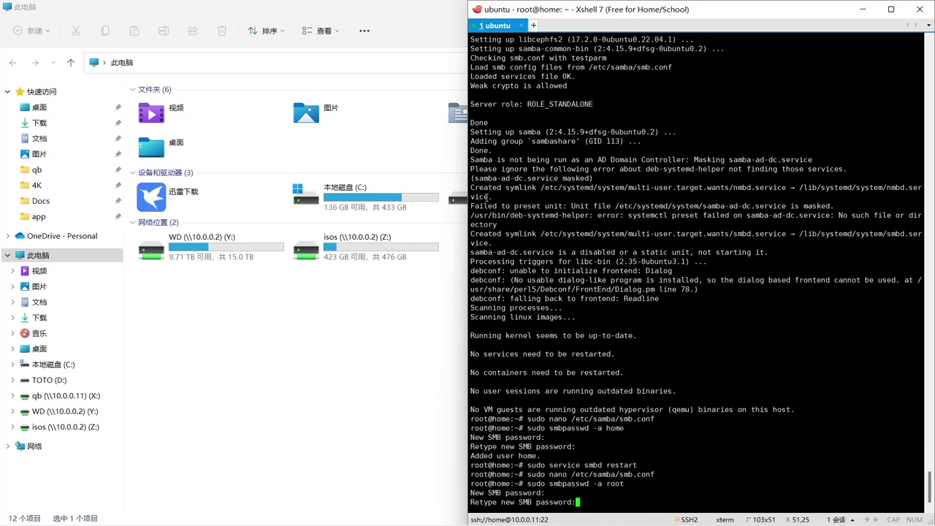
key(Return)
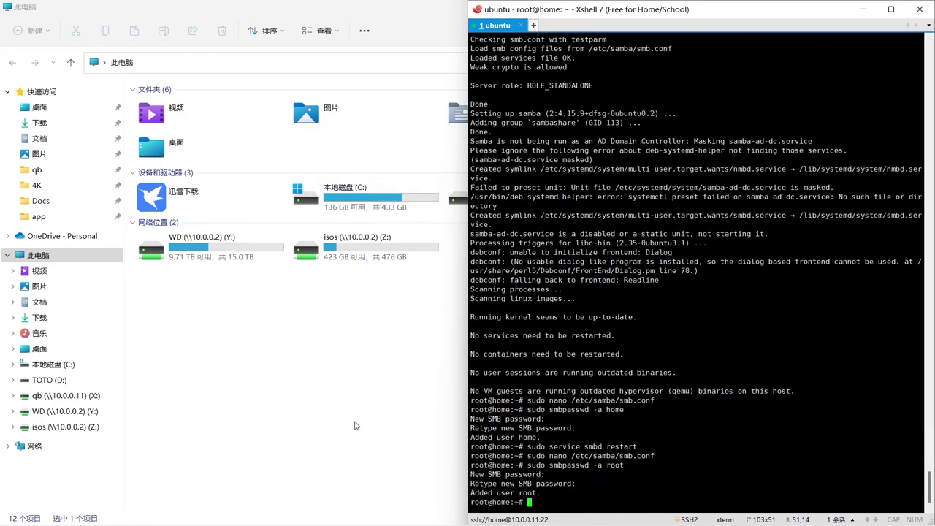
click(357, 426)
Map \\10.0.0.11\qb as network drive X:, connecting with different credentials.
click(365, 31)
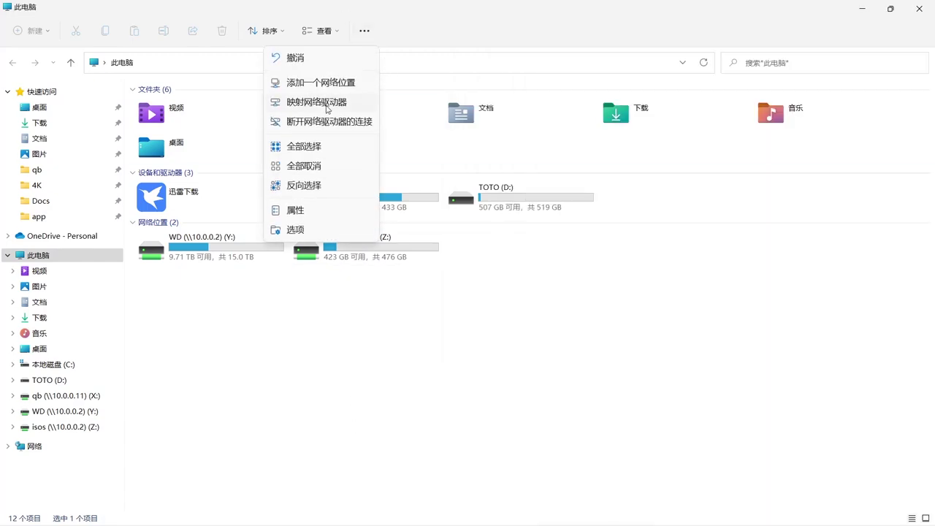
click(341, 103)
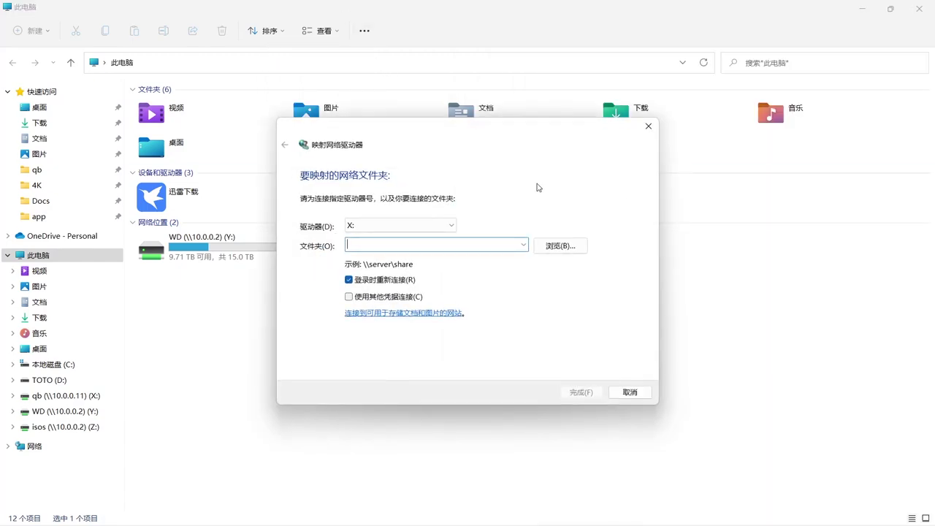
text(\\10.0.0.11\qb)
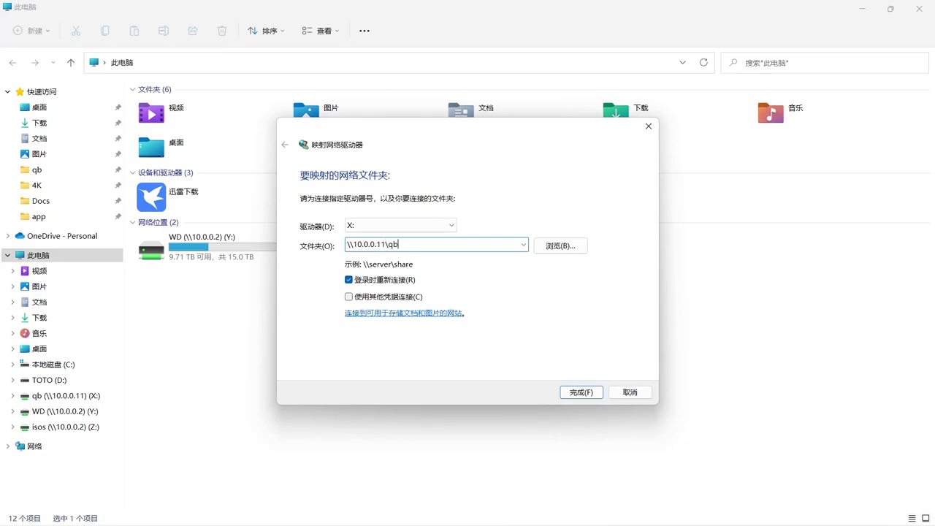
click(348, 297)
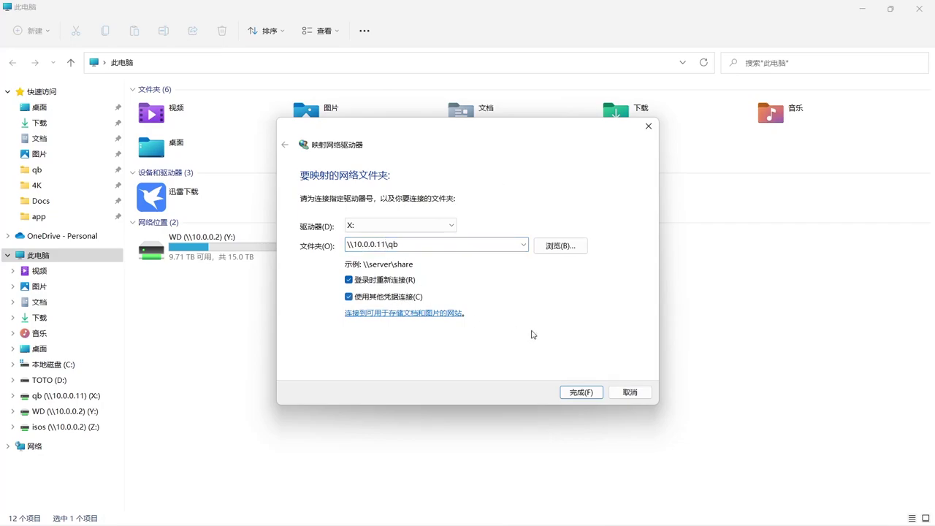
click(582, 392)
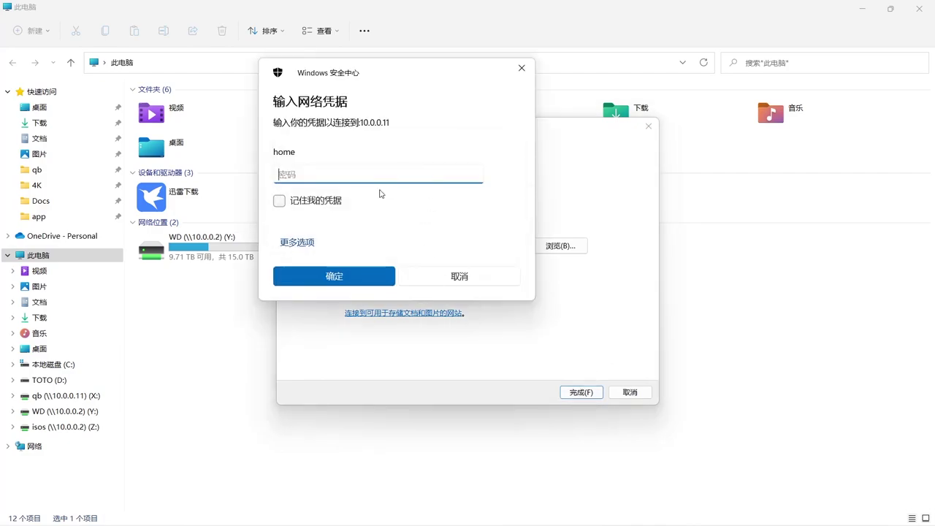
Sign in to the share as root with its password and remember the credentials.
click(298, 241)
click(316, 310)
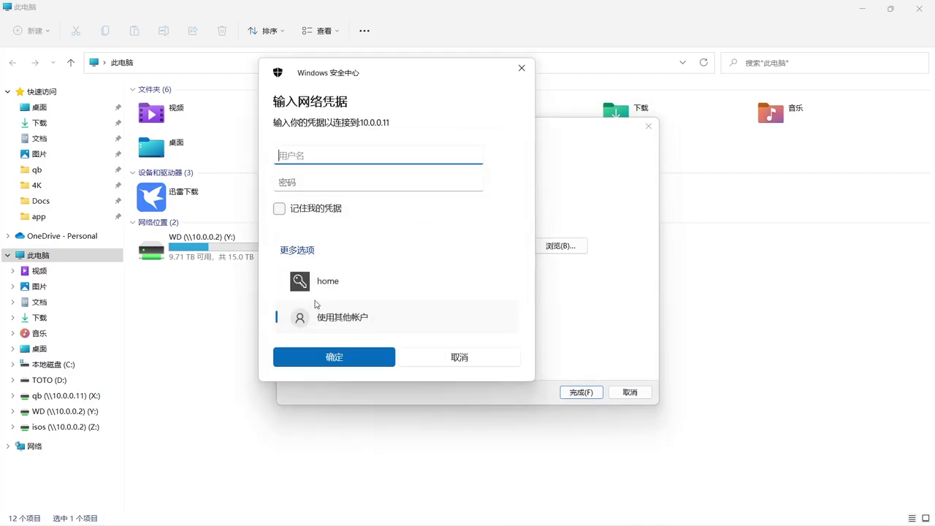
text(root)
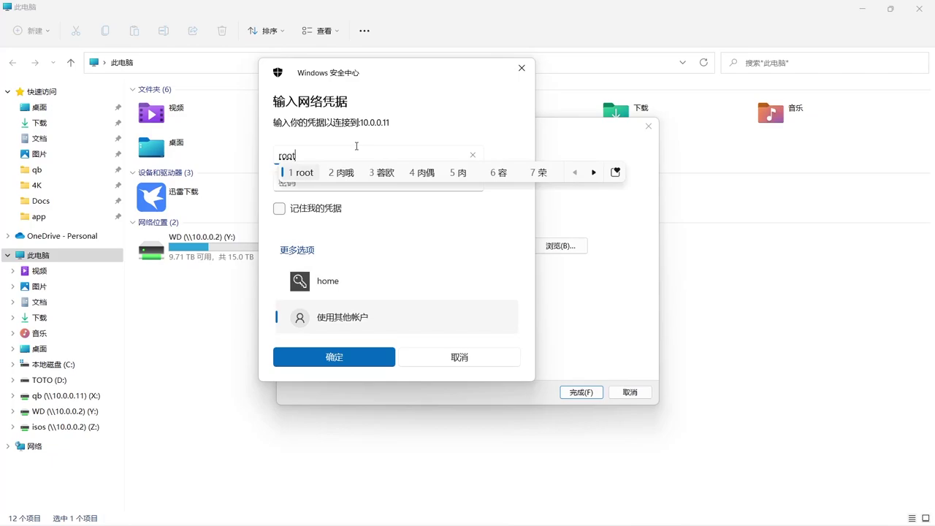
key(Return)
key(Tab)
text(1)
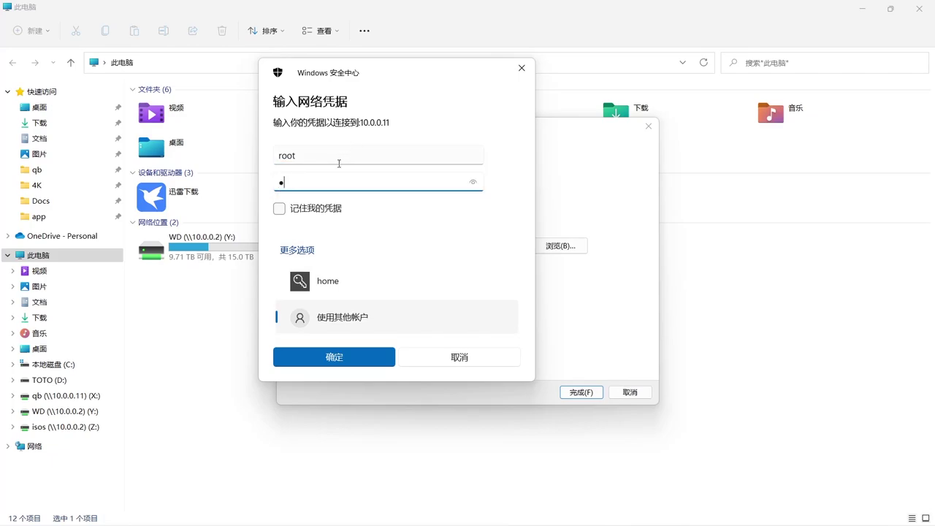
click(314, 207)
click(355, 358)
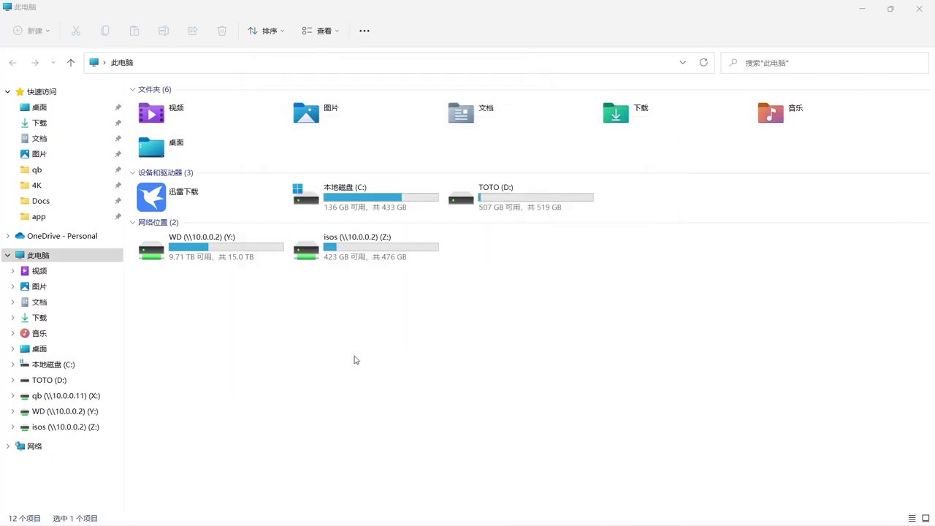
Open the qb (X:) drive, then open the Better Call Saul detail page in the browser.
click(899, 10)
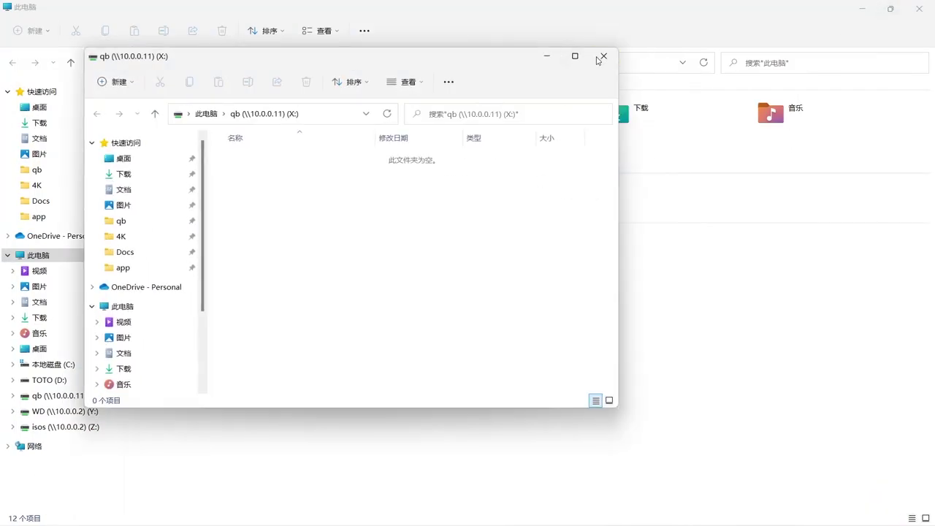
click(604, 55)
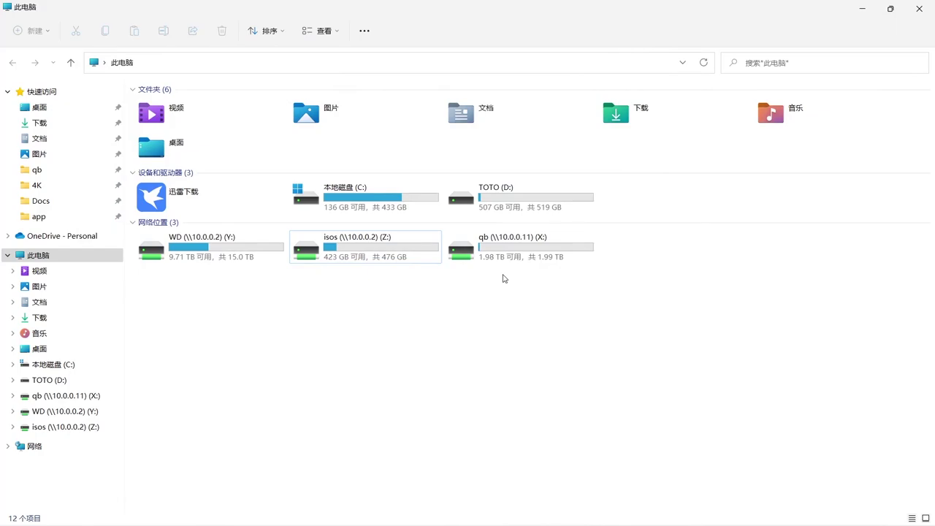
double_click(536, 255)
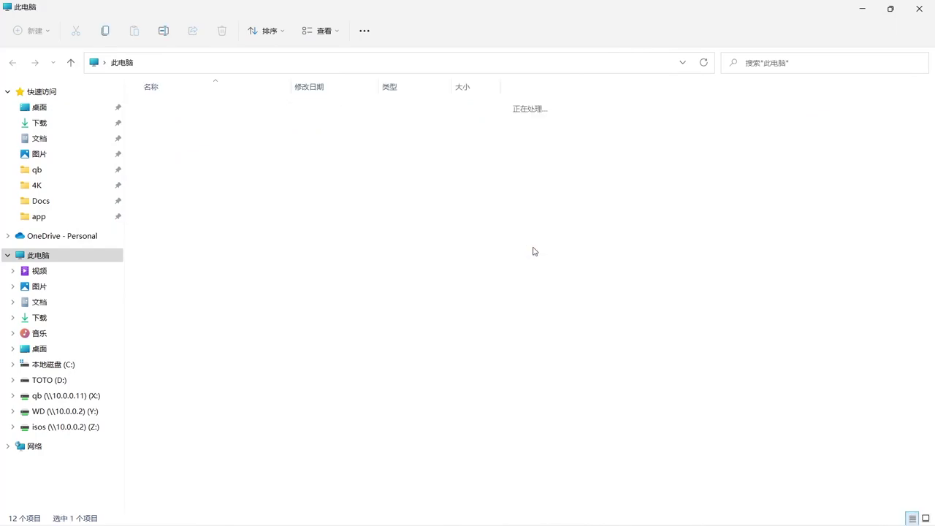
click(861, 8)
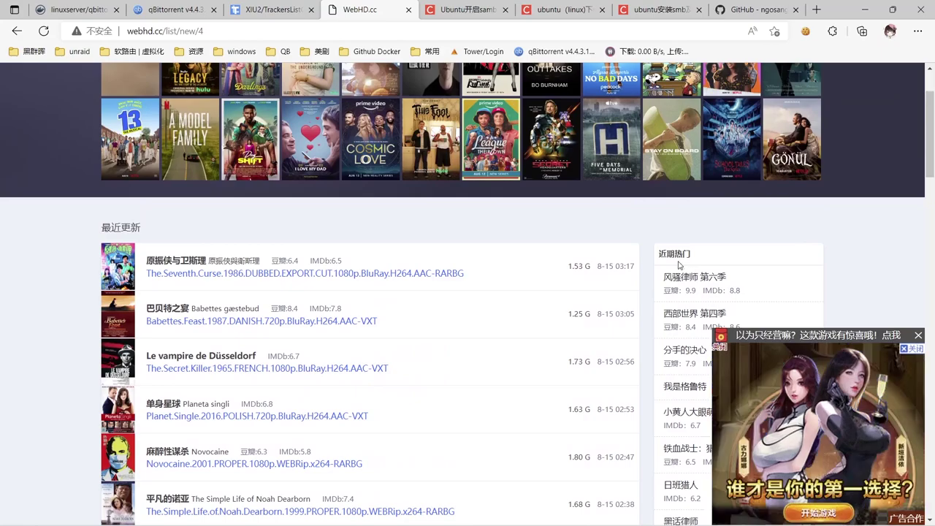
click(695, 276)
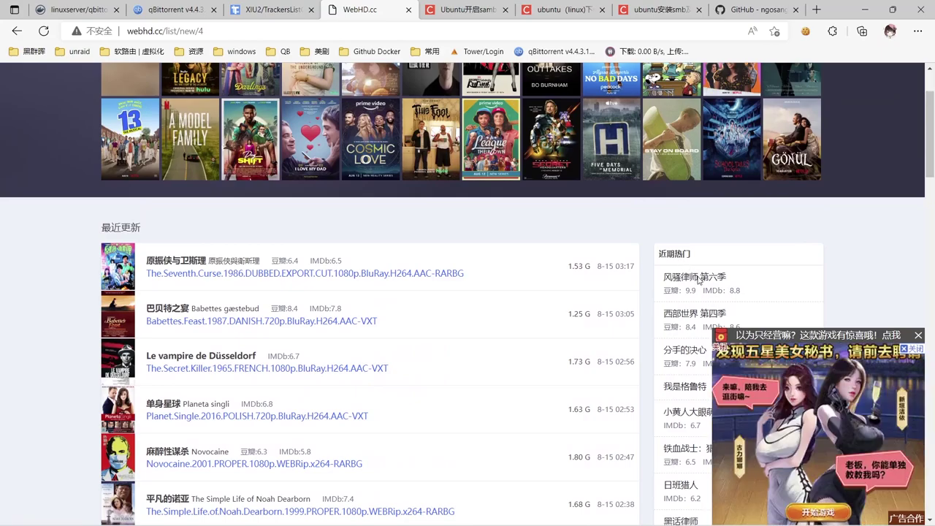
scroll(329, 298, down, 1)
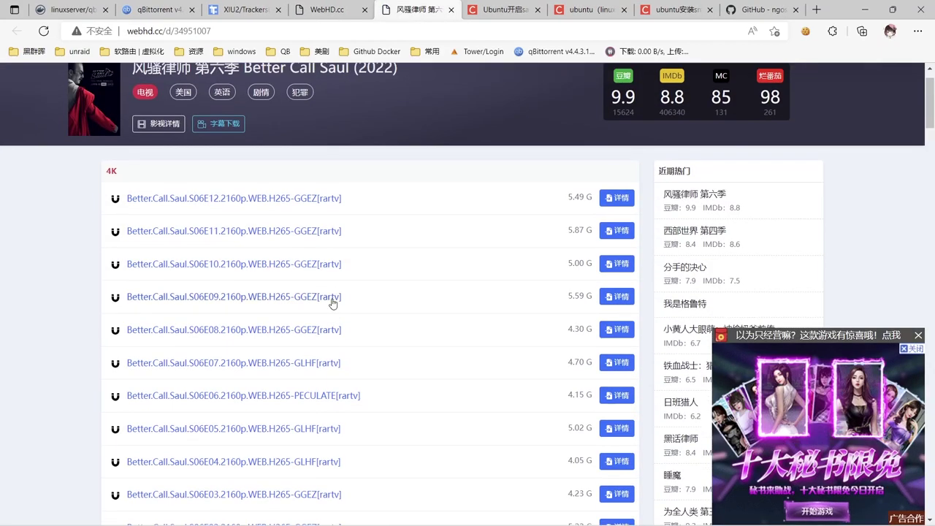